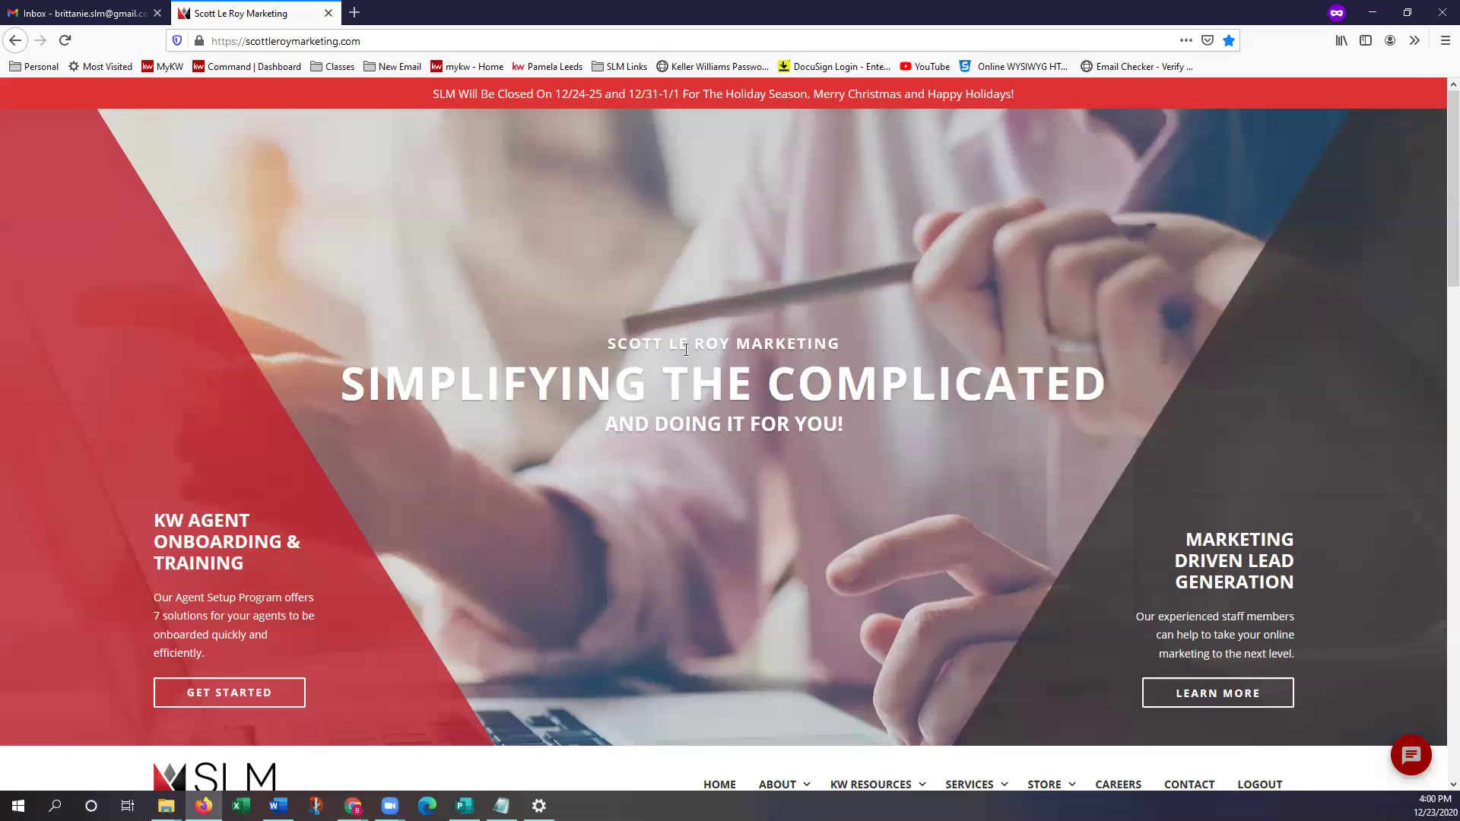
Check the Gmail inbox, then return to the Scott Le Roy Marketing site and scroll down
left_click(84, 14)
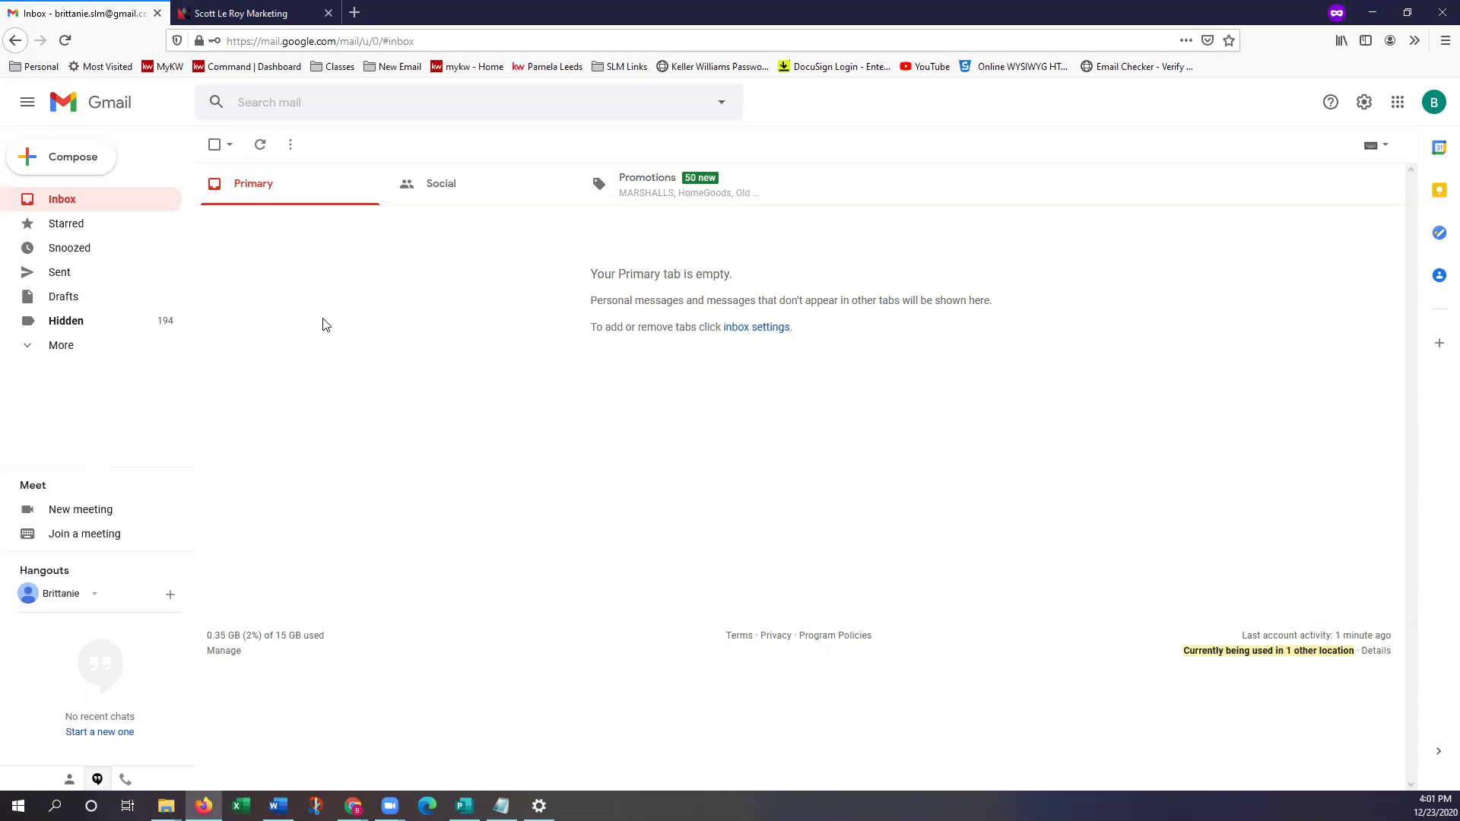
left_click(240, 23)
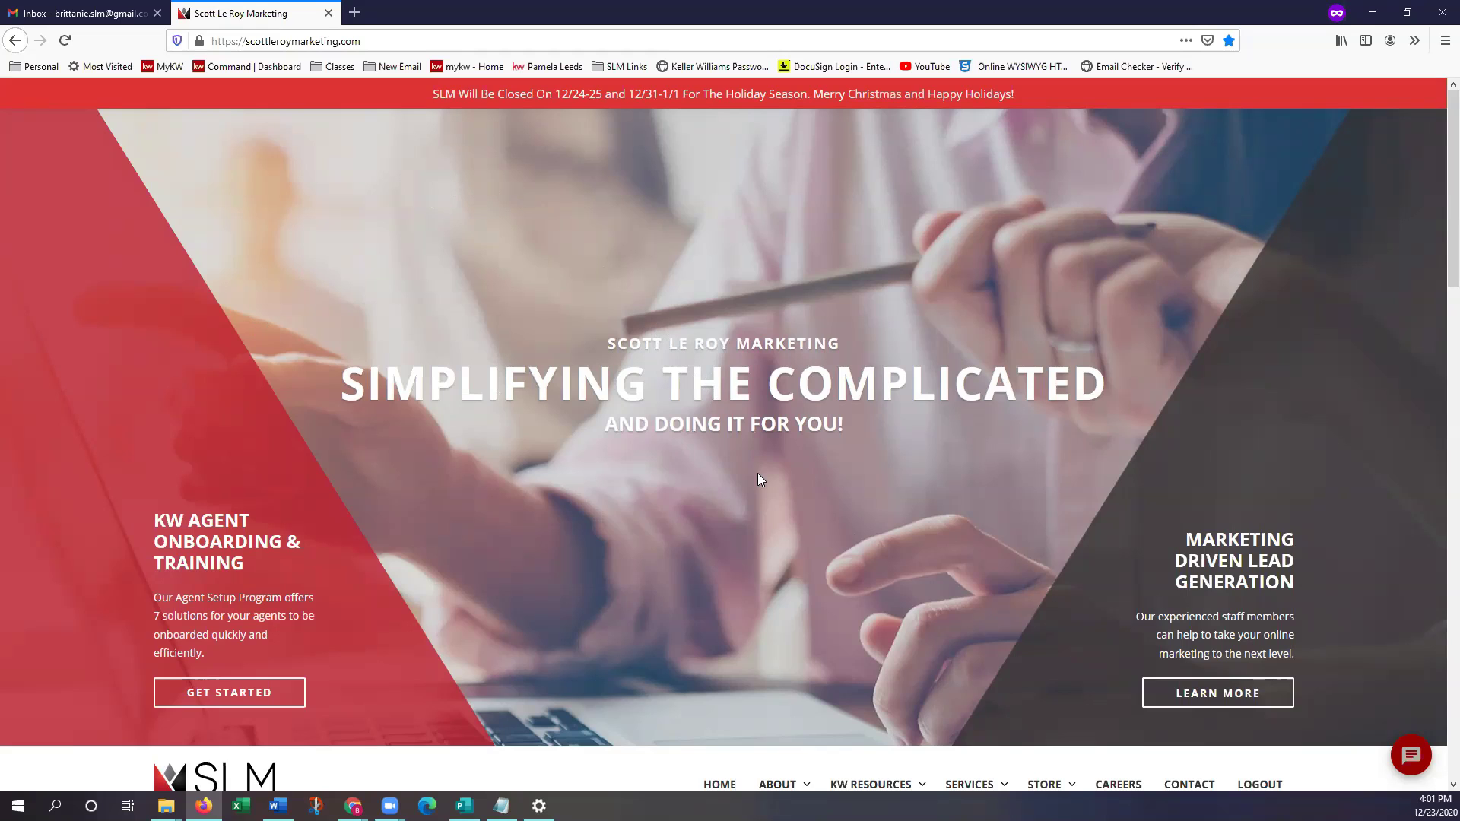
scroll(935, 483, "down", 4)
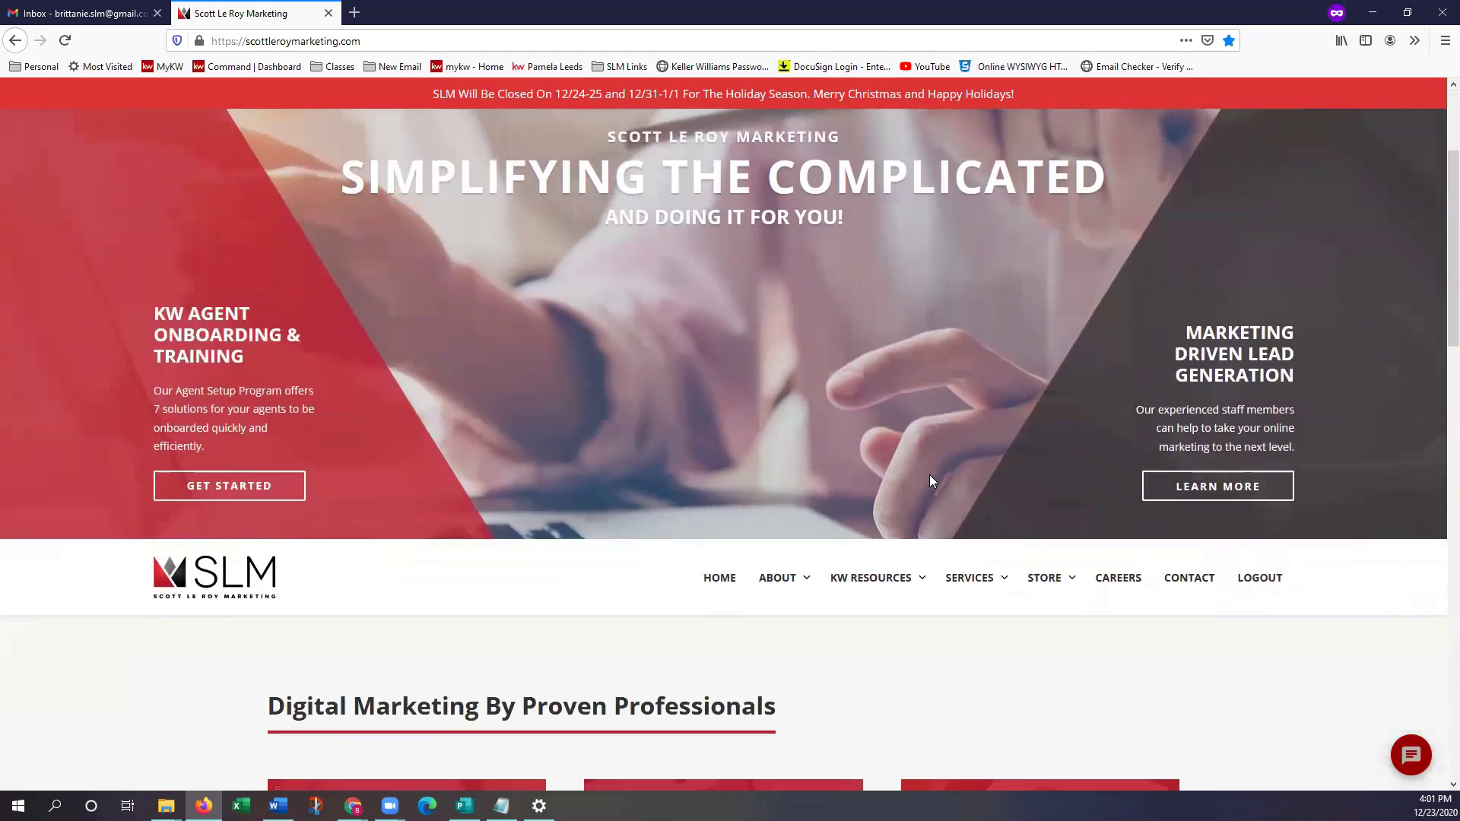
scroll(931, 480, "down", 2)
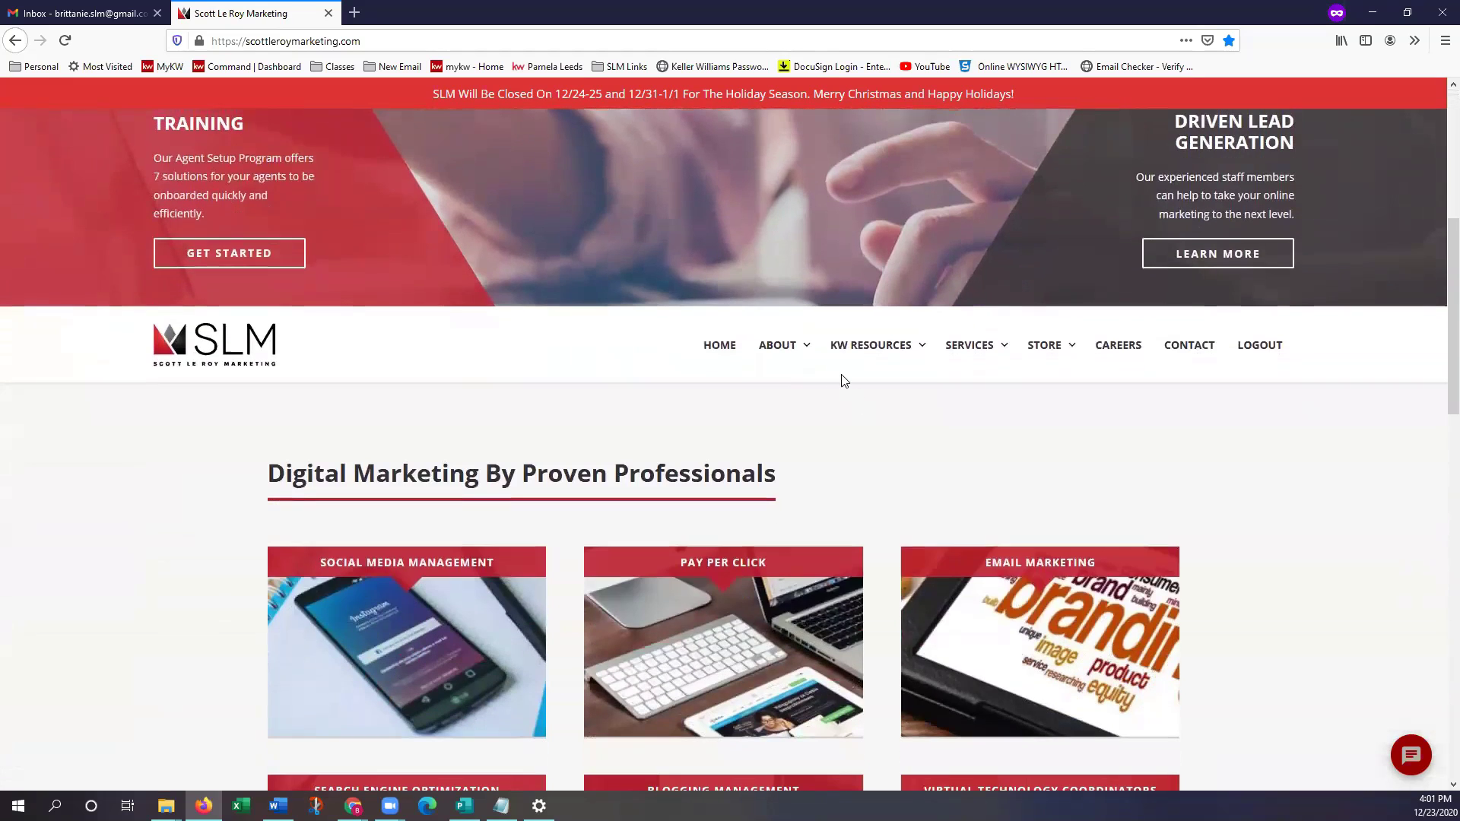
Open the Templates page from the KW Resources menu
mouse_move(858, 350)
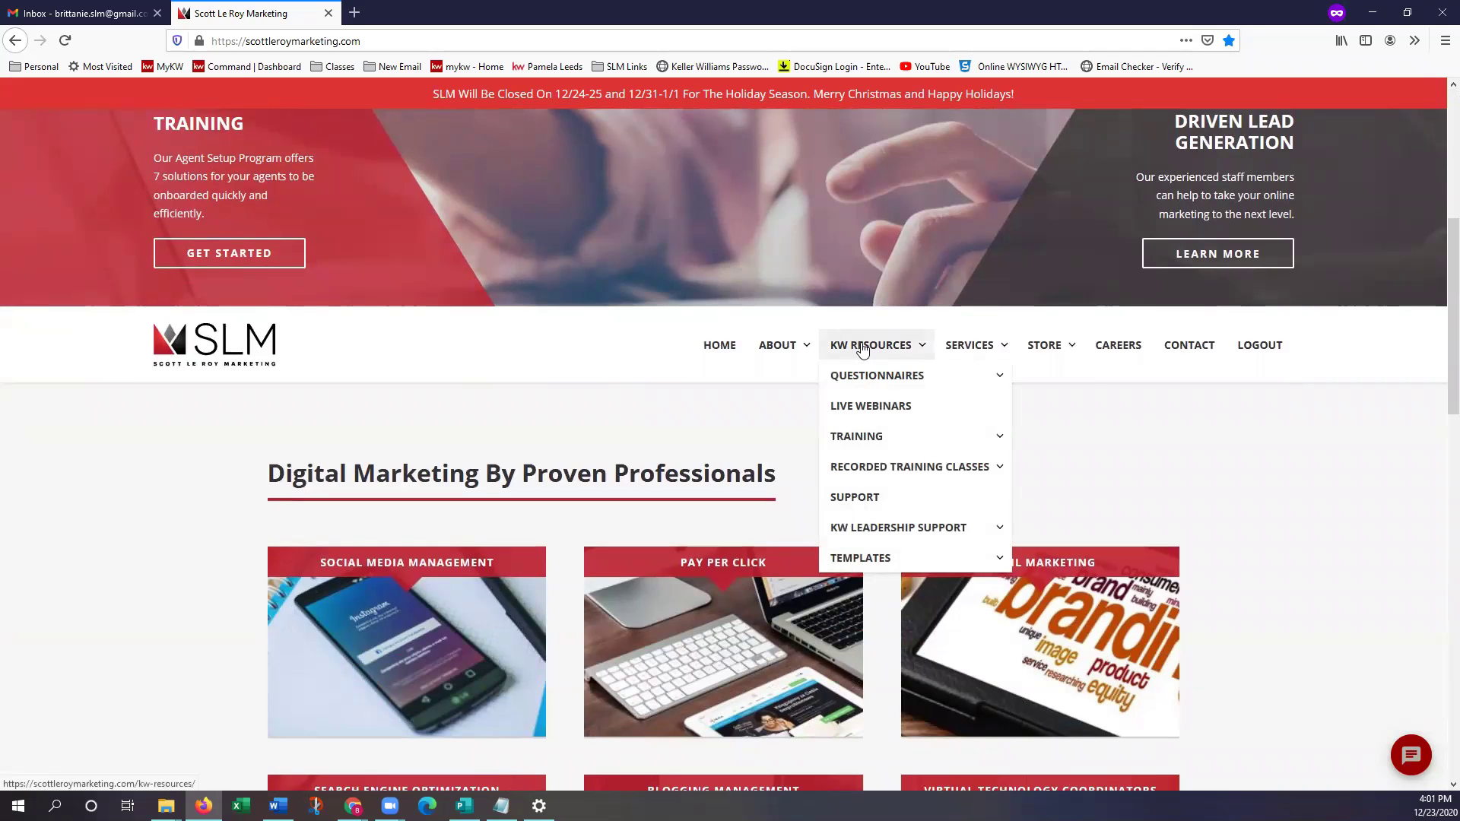
mouse_move(878, 564)
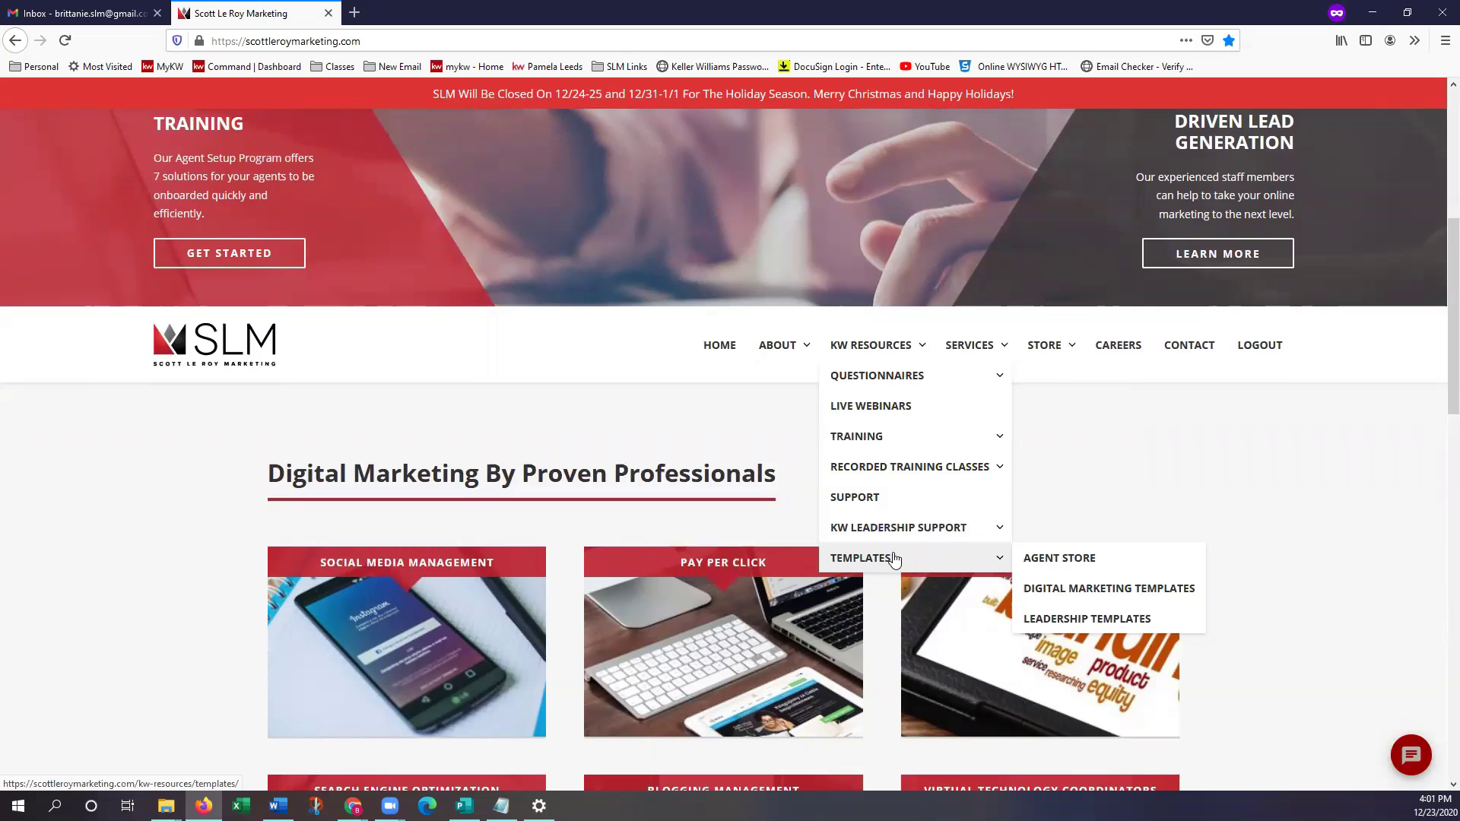
left_click(894, 559)
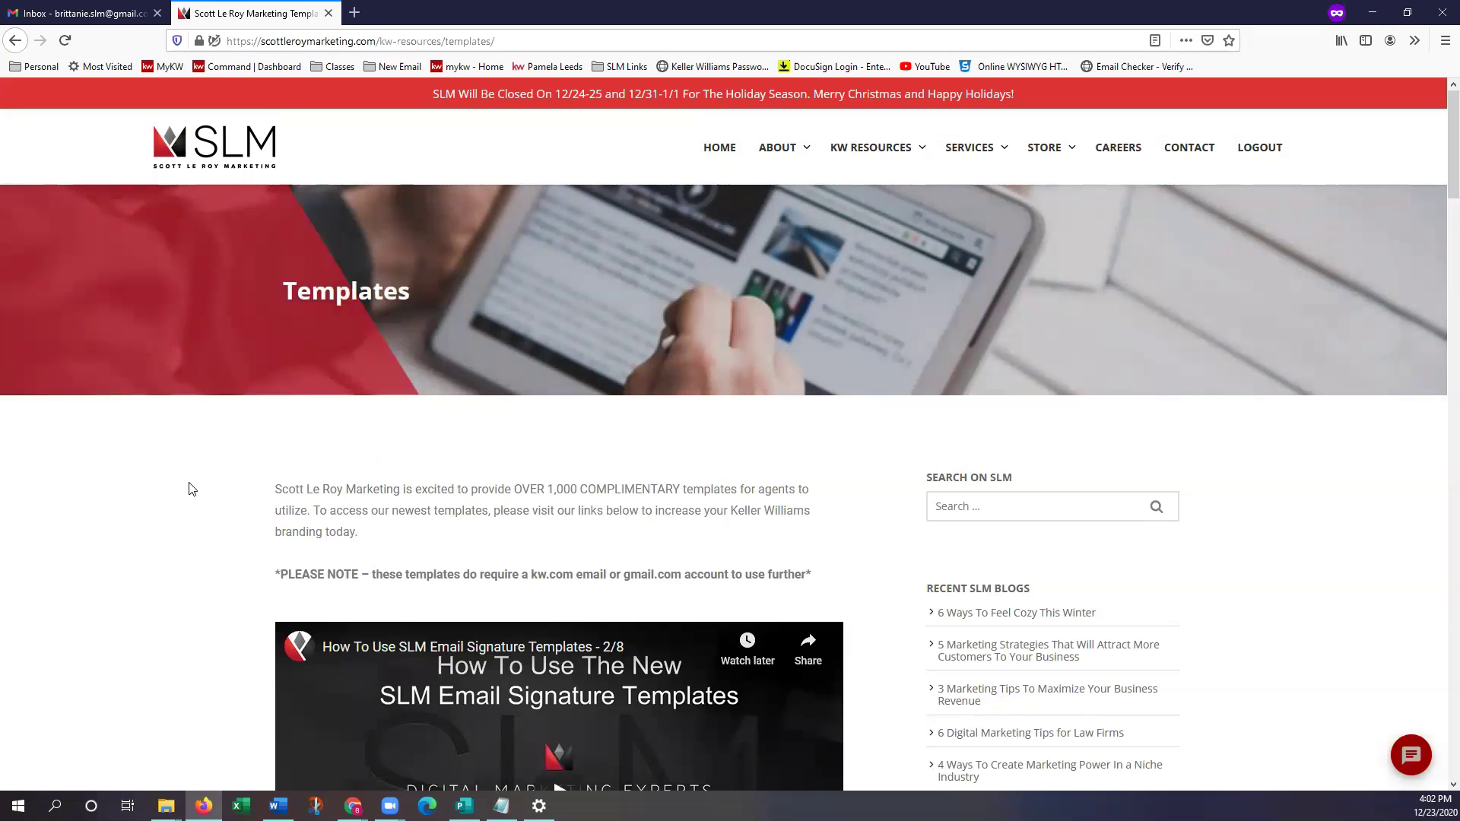
Scroll the template downloads to Email Signatures and open its Google Drive folder
scroll(192, 488, "down", 1)
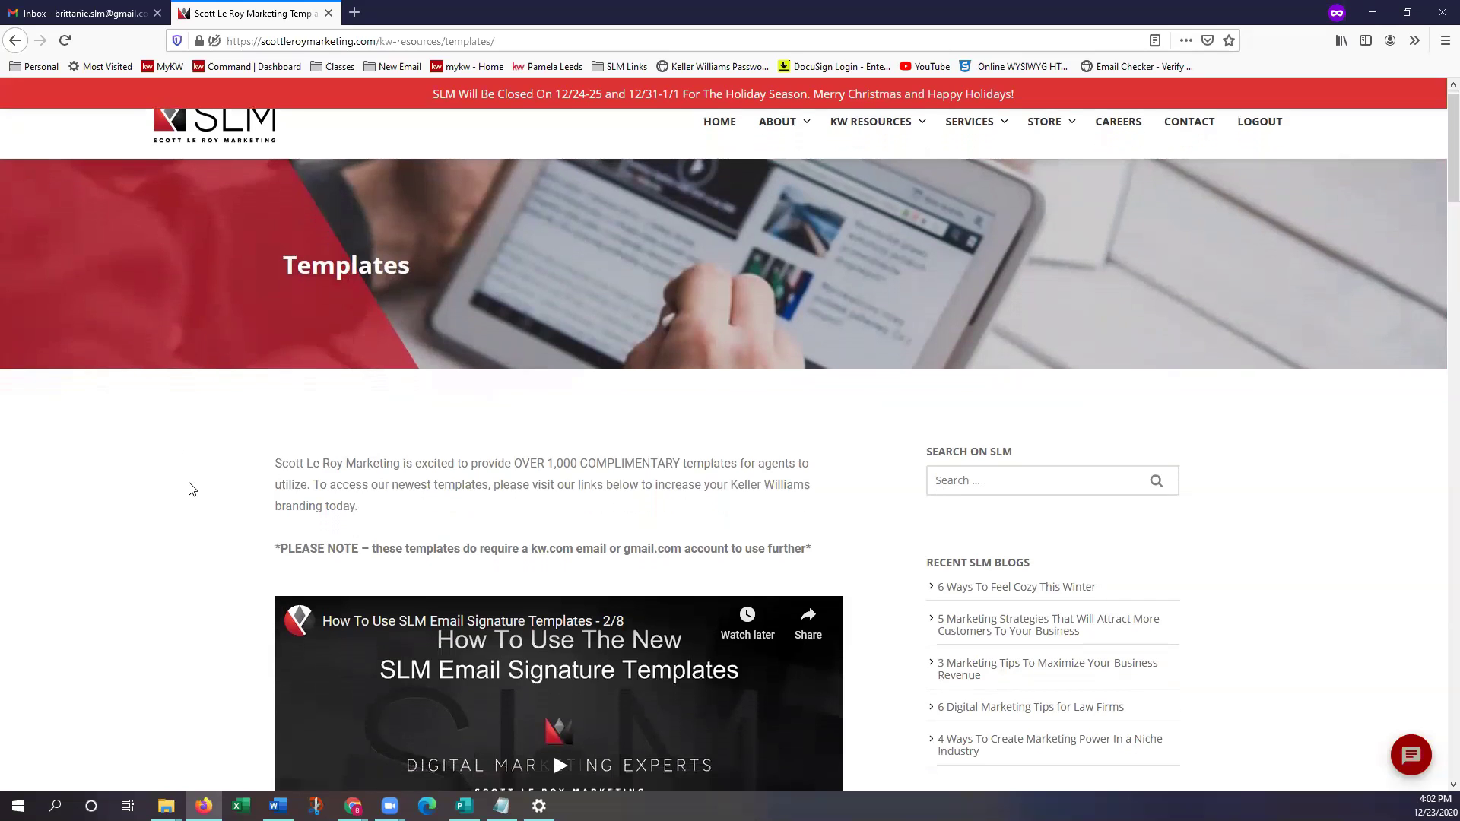
scroll(192, 488, "down", 2)
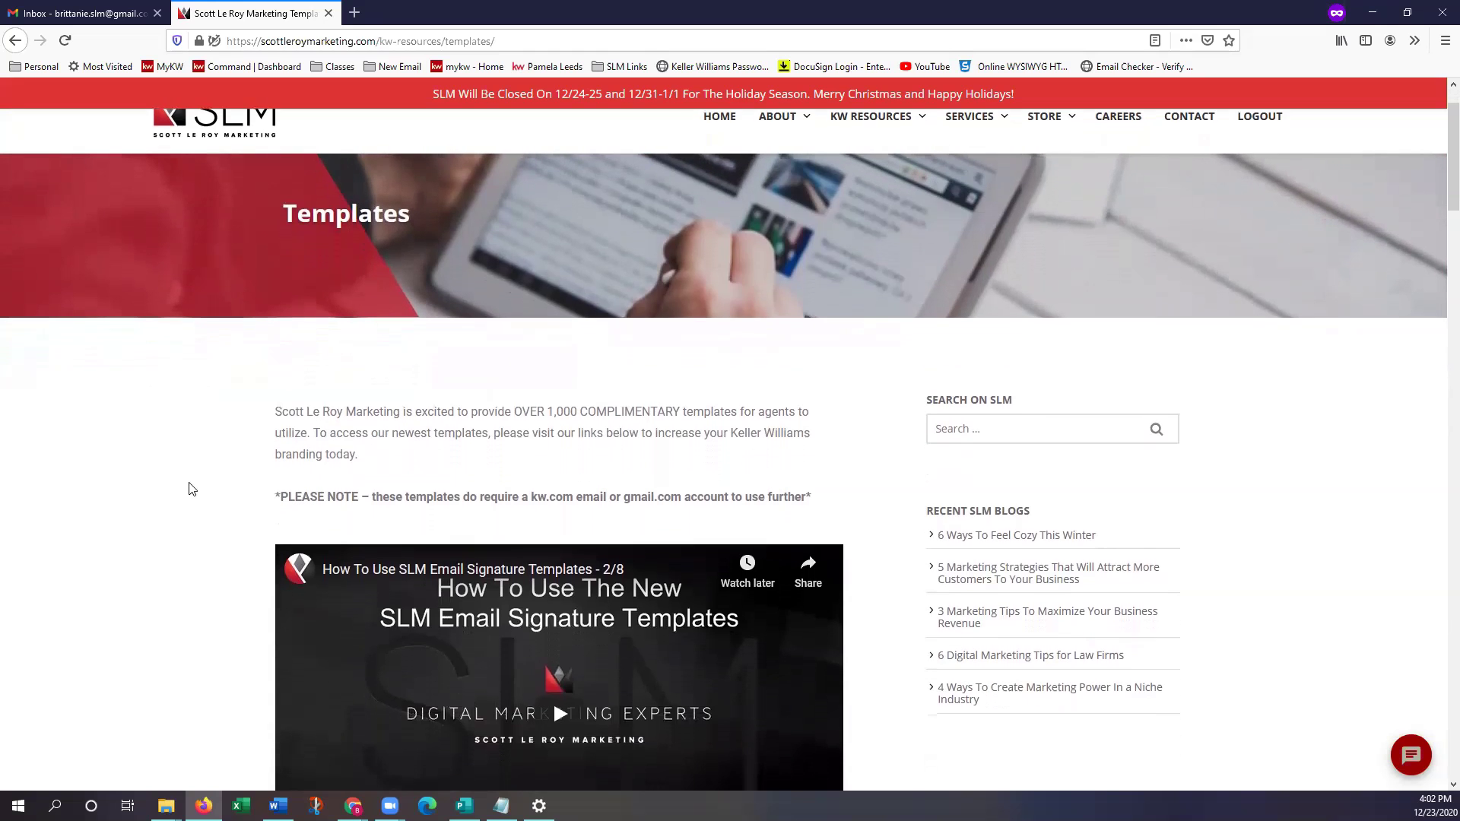
scroll(192, 488, "down", 5)
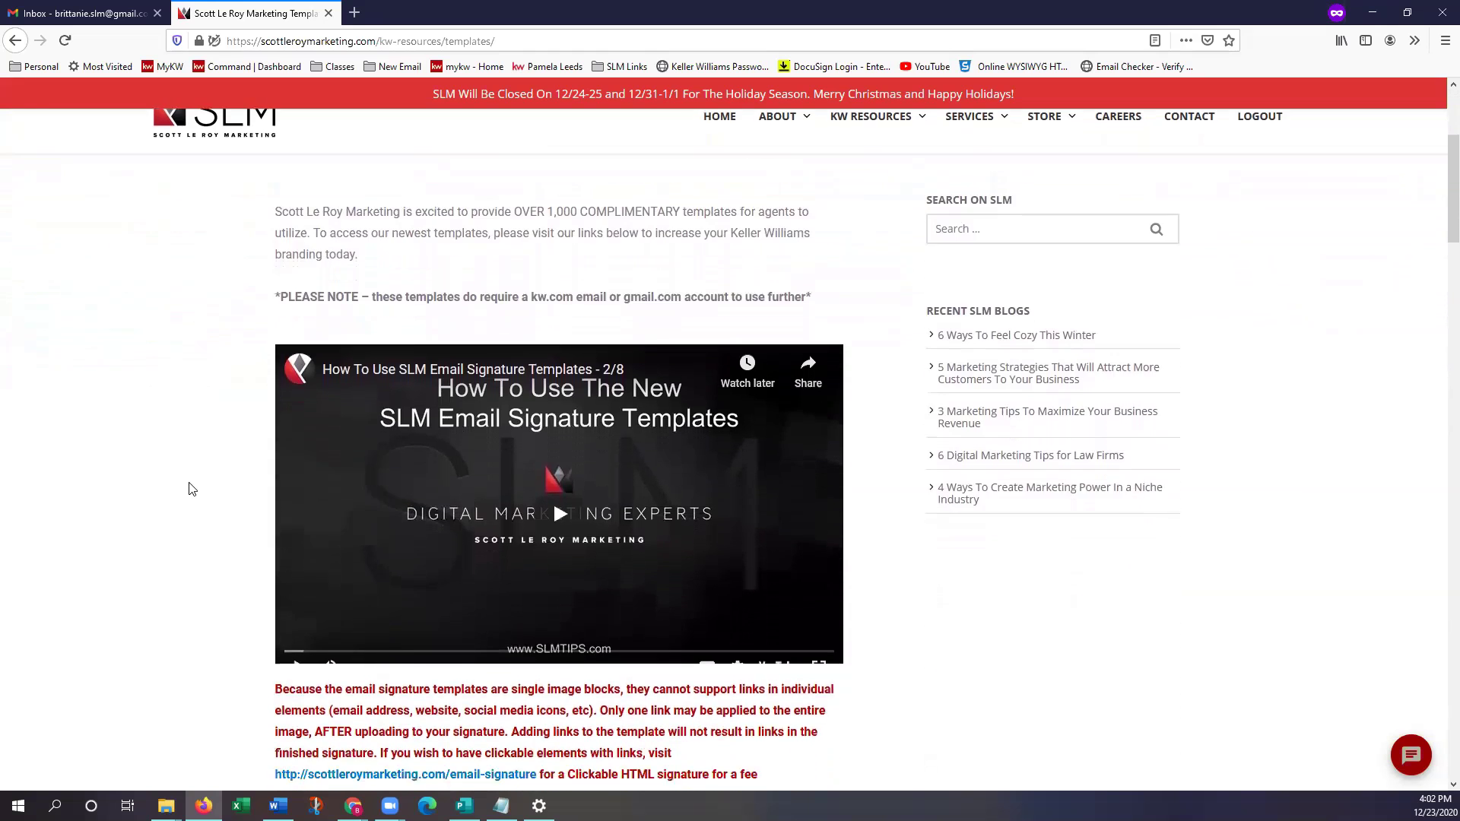
scroll(191, 488, "down", 7)
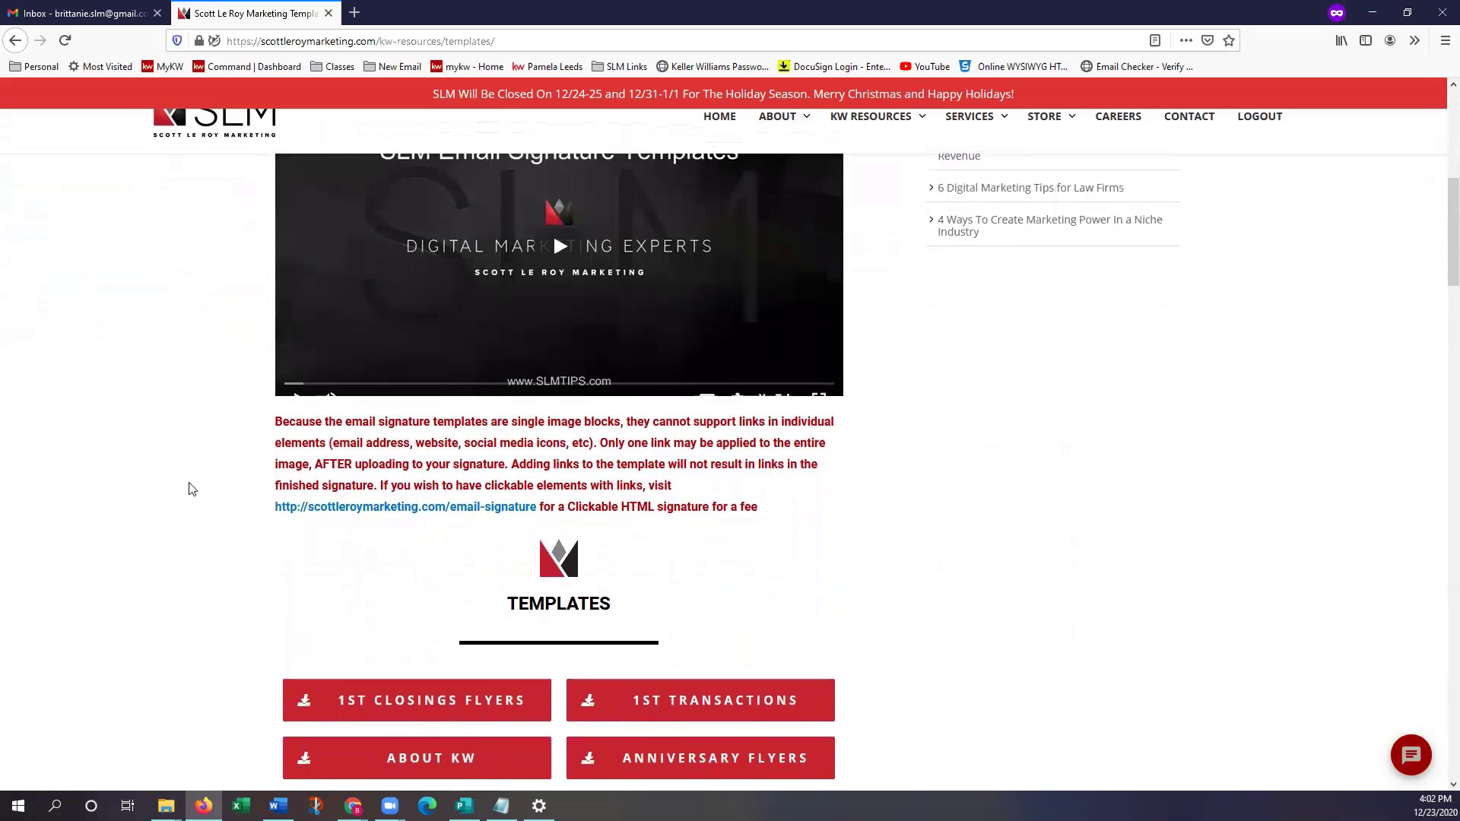
scroll(191, 488, "down", 6)
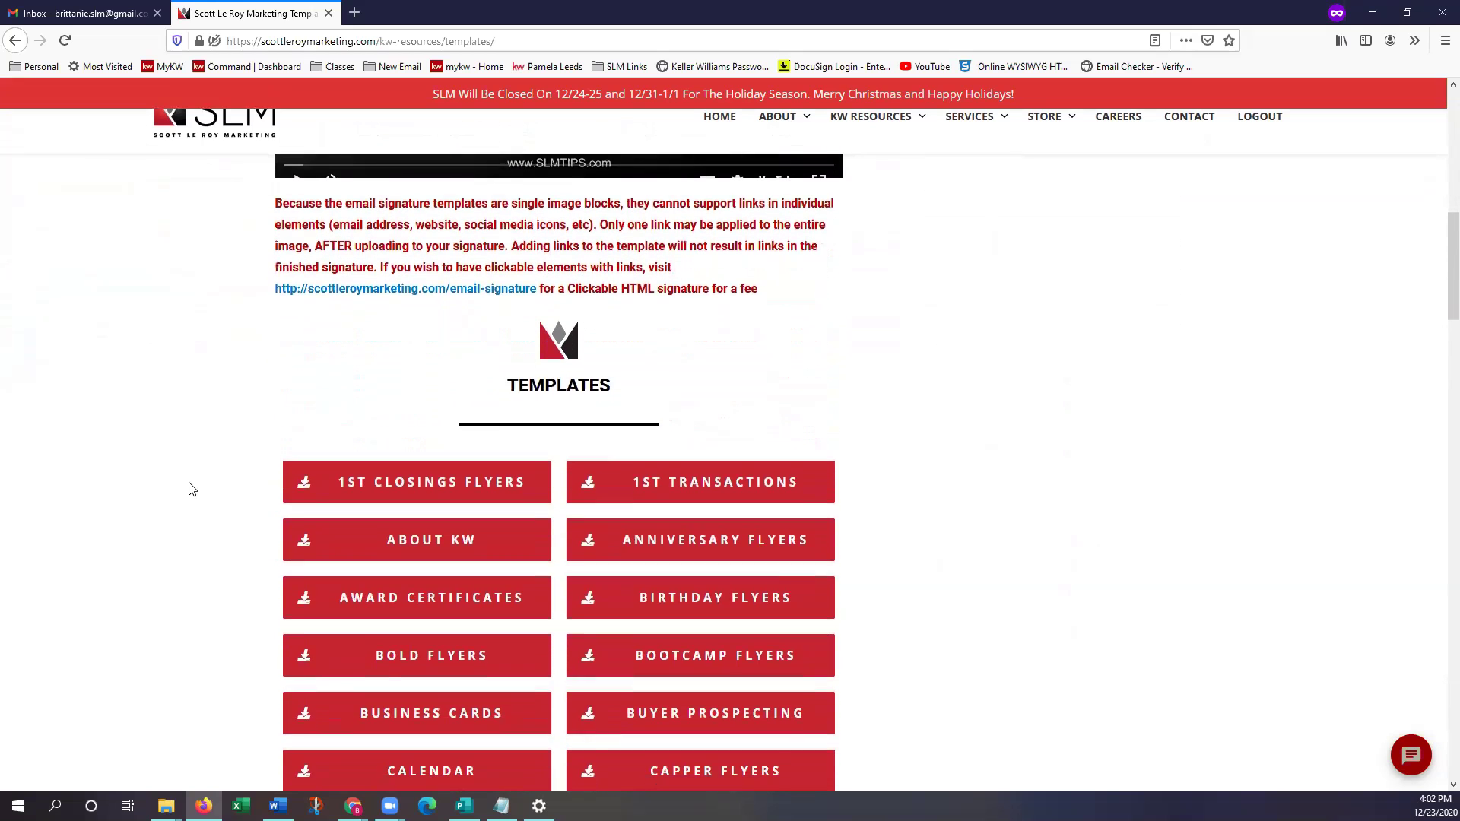
scroll(192, 488, "down", 2)
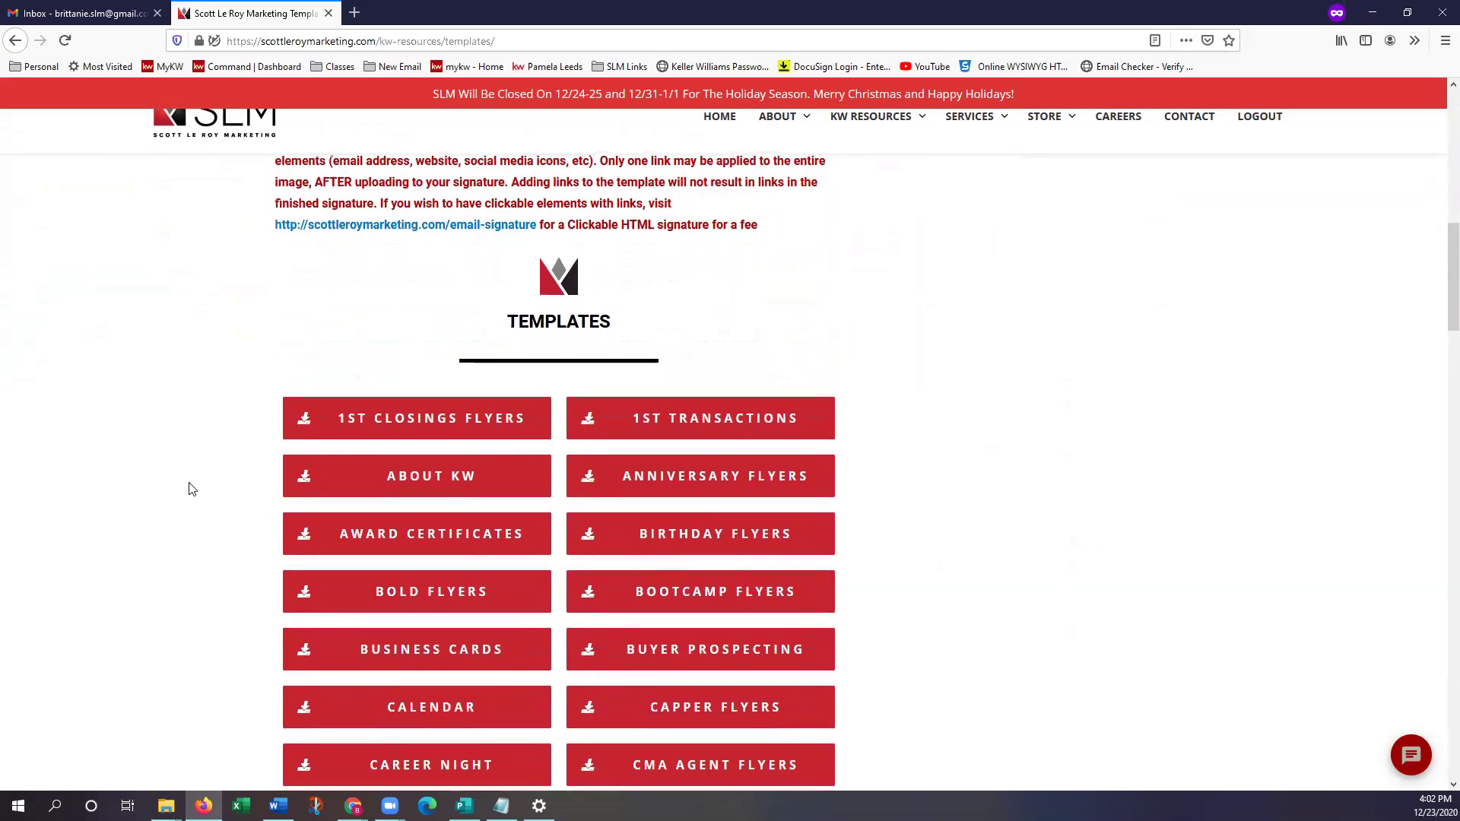
scroll(191, 488, "down", 4)
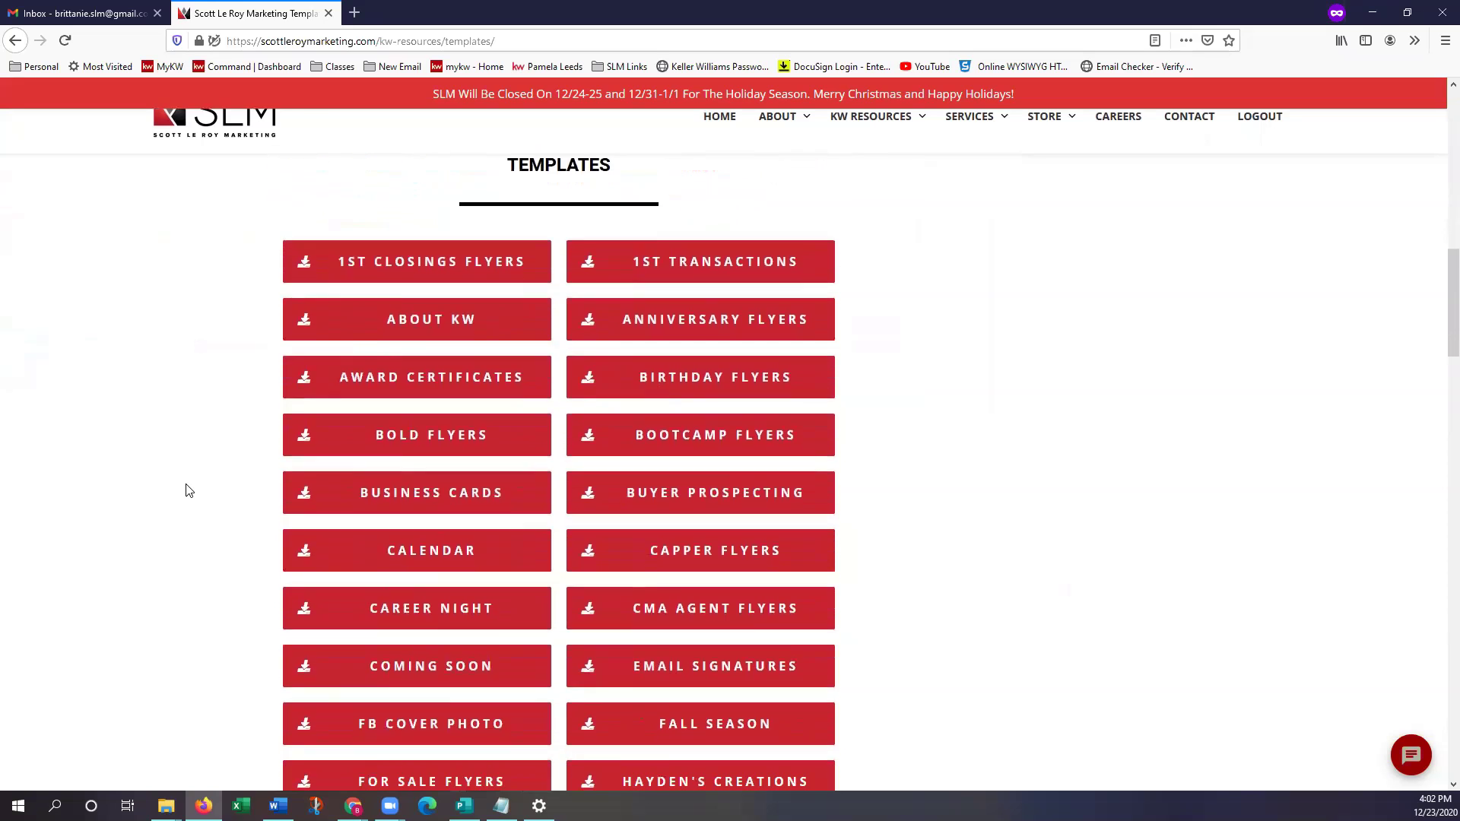
scroll(188, 489, "down", 2)
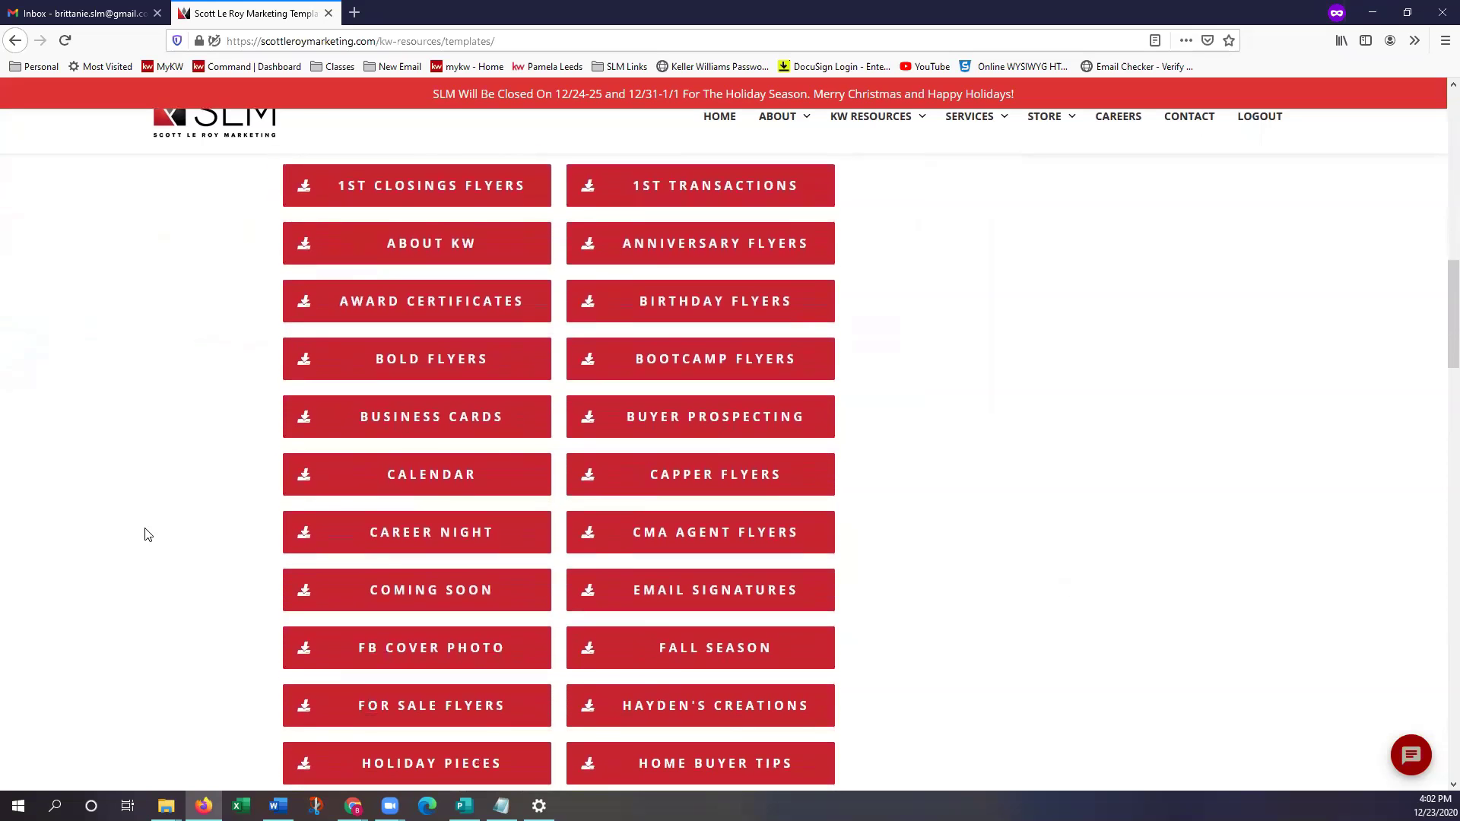
scroll(152, 555, "down", 2)
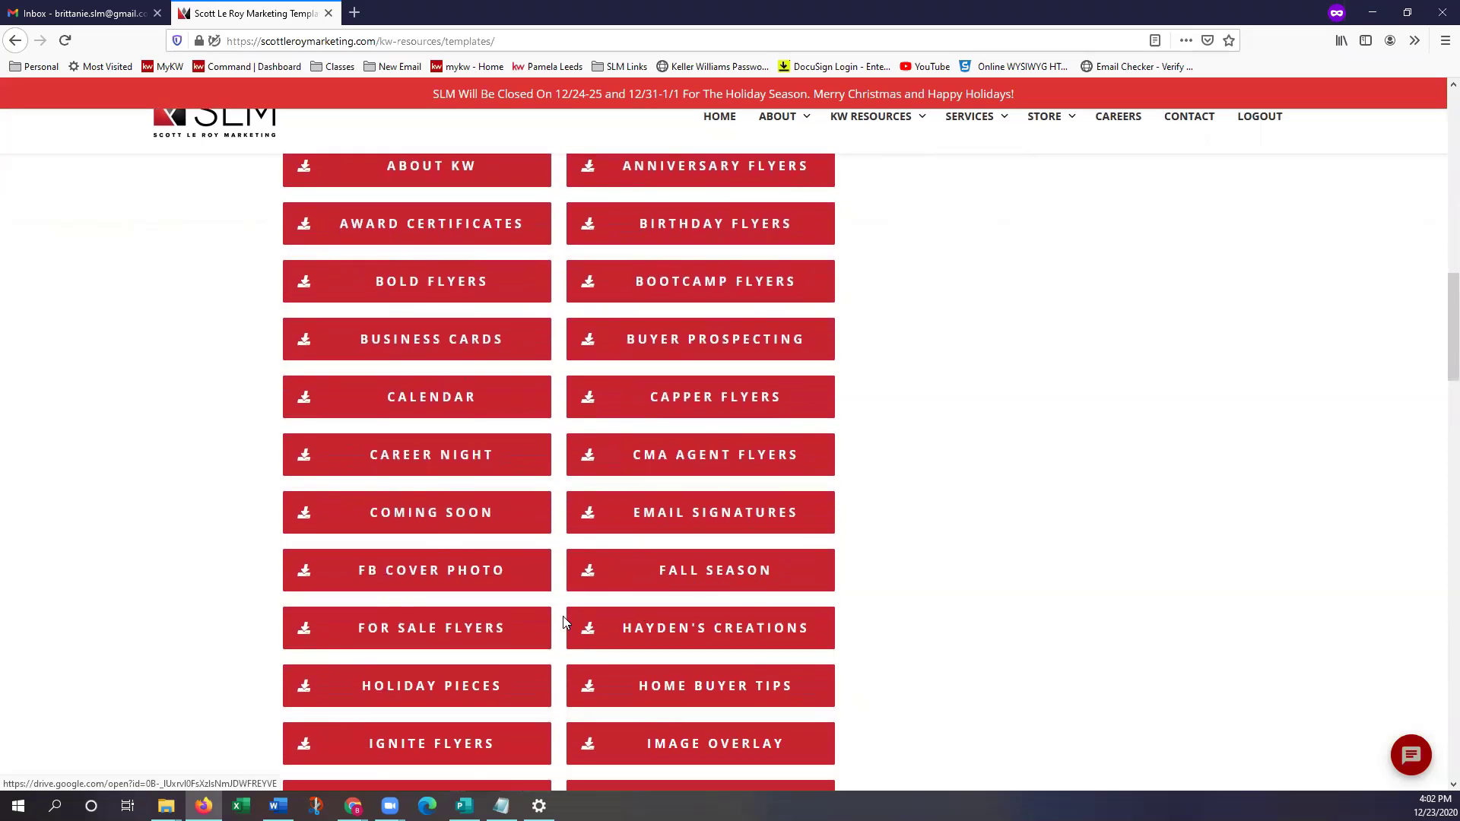
scroll(449, 622, "down", 2)
scroll(333, 667, "down", 4)
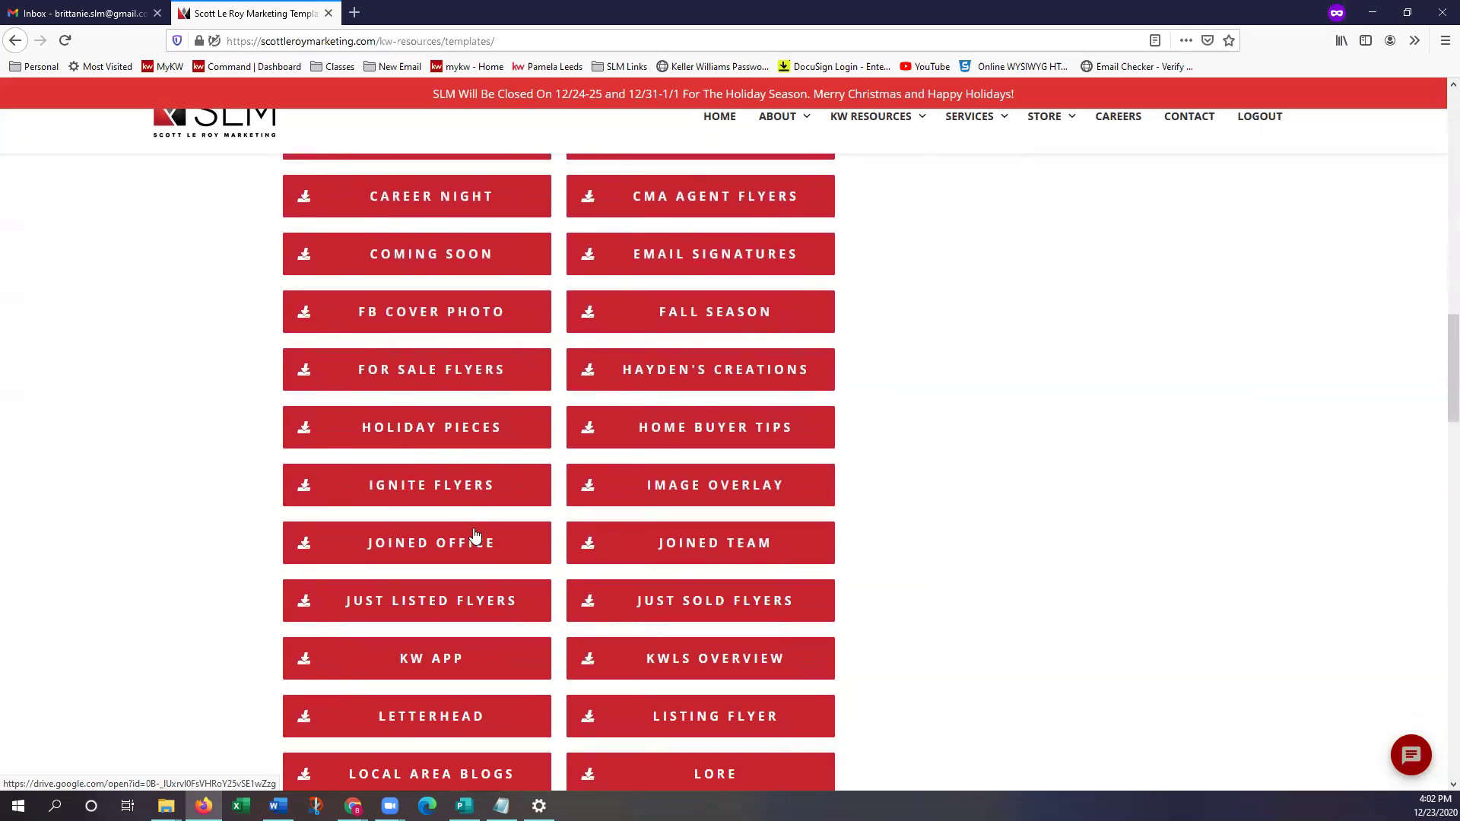
scroll(517, 628, "down", 5)
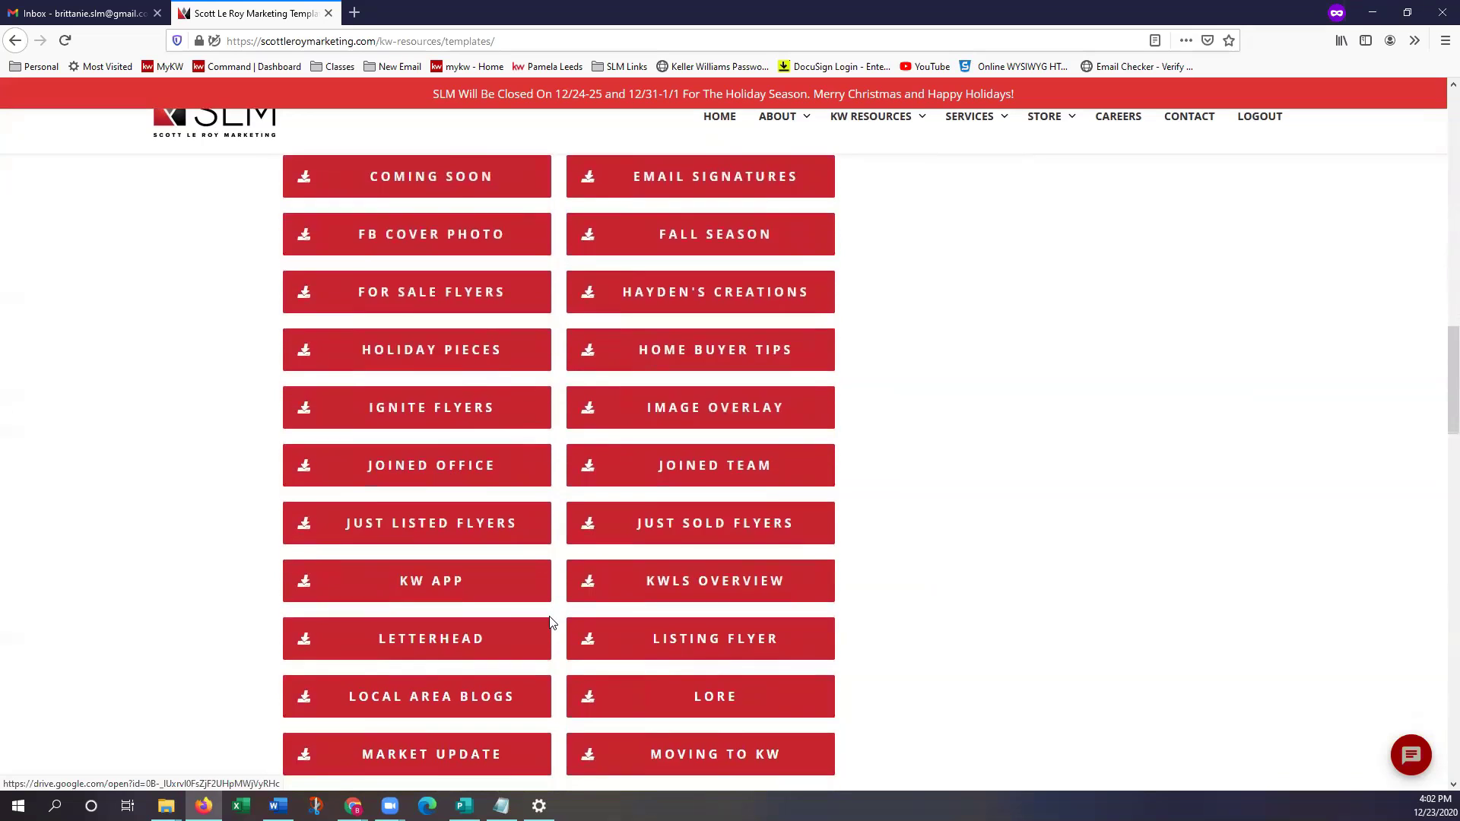
scroll(616, 628, "down", 5)
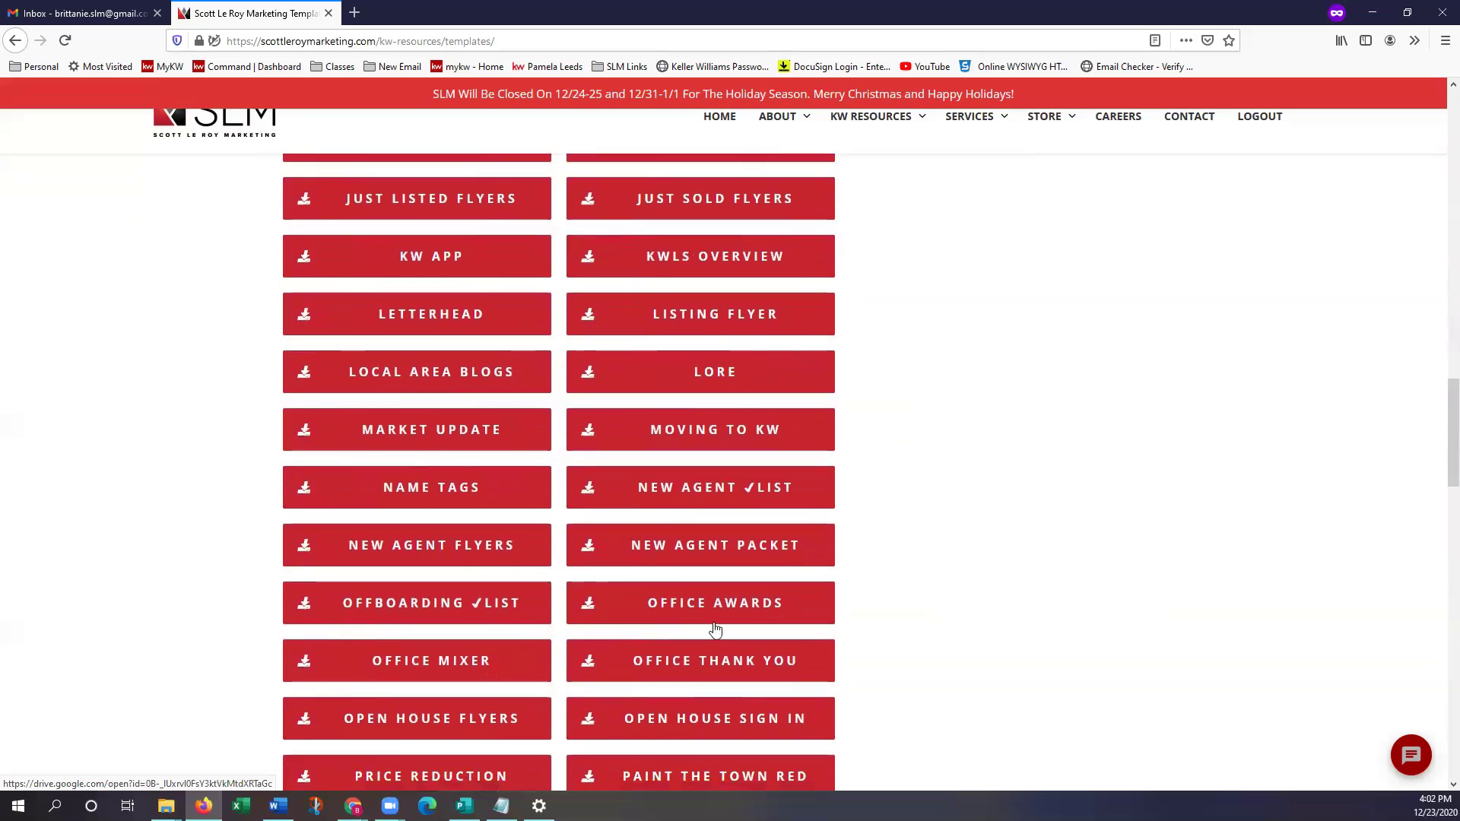
scroll(778, 628, "down", 5)
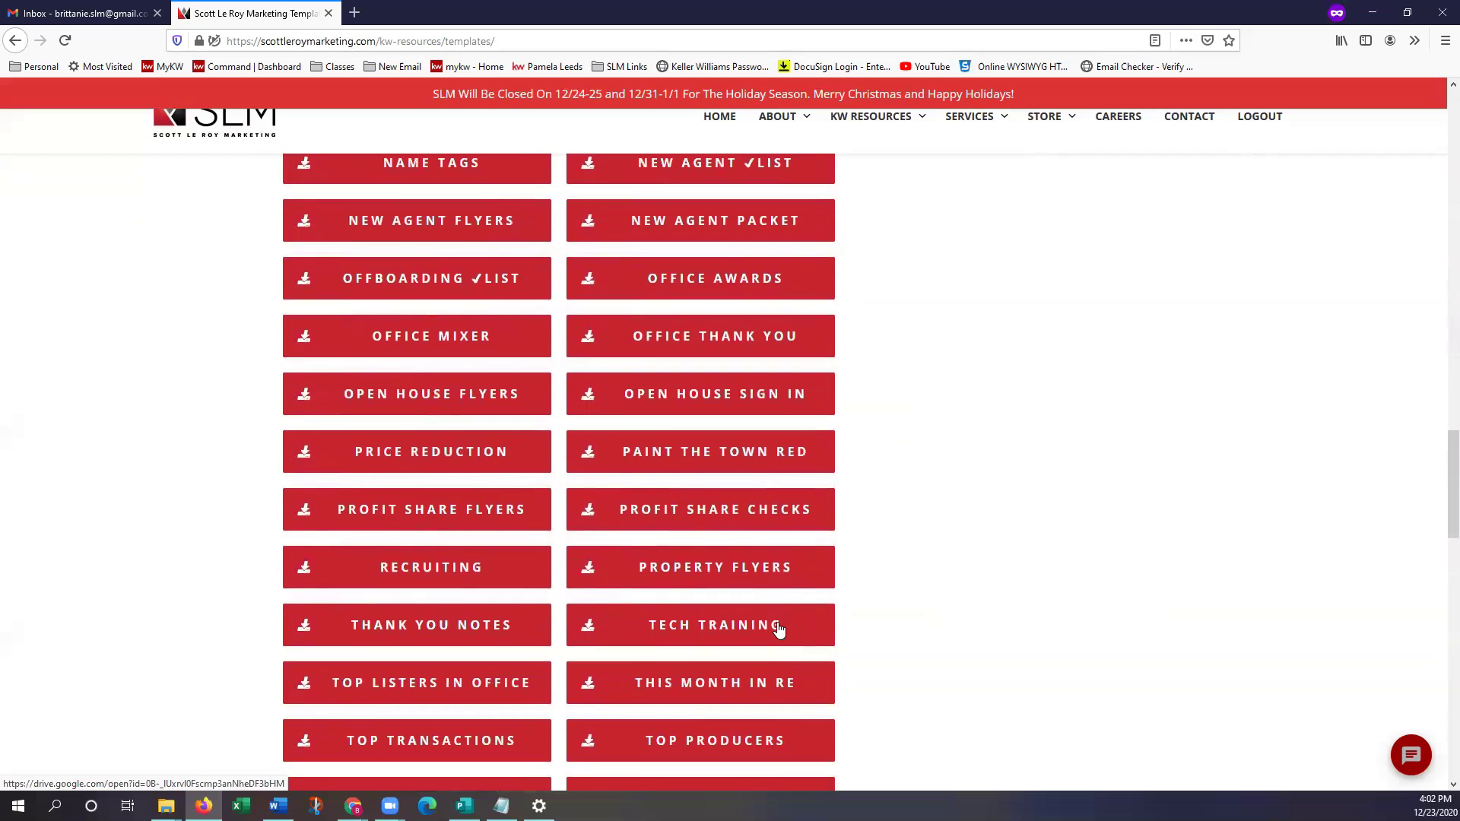
scroll(1018, 623, "up", 5)
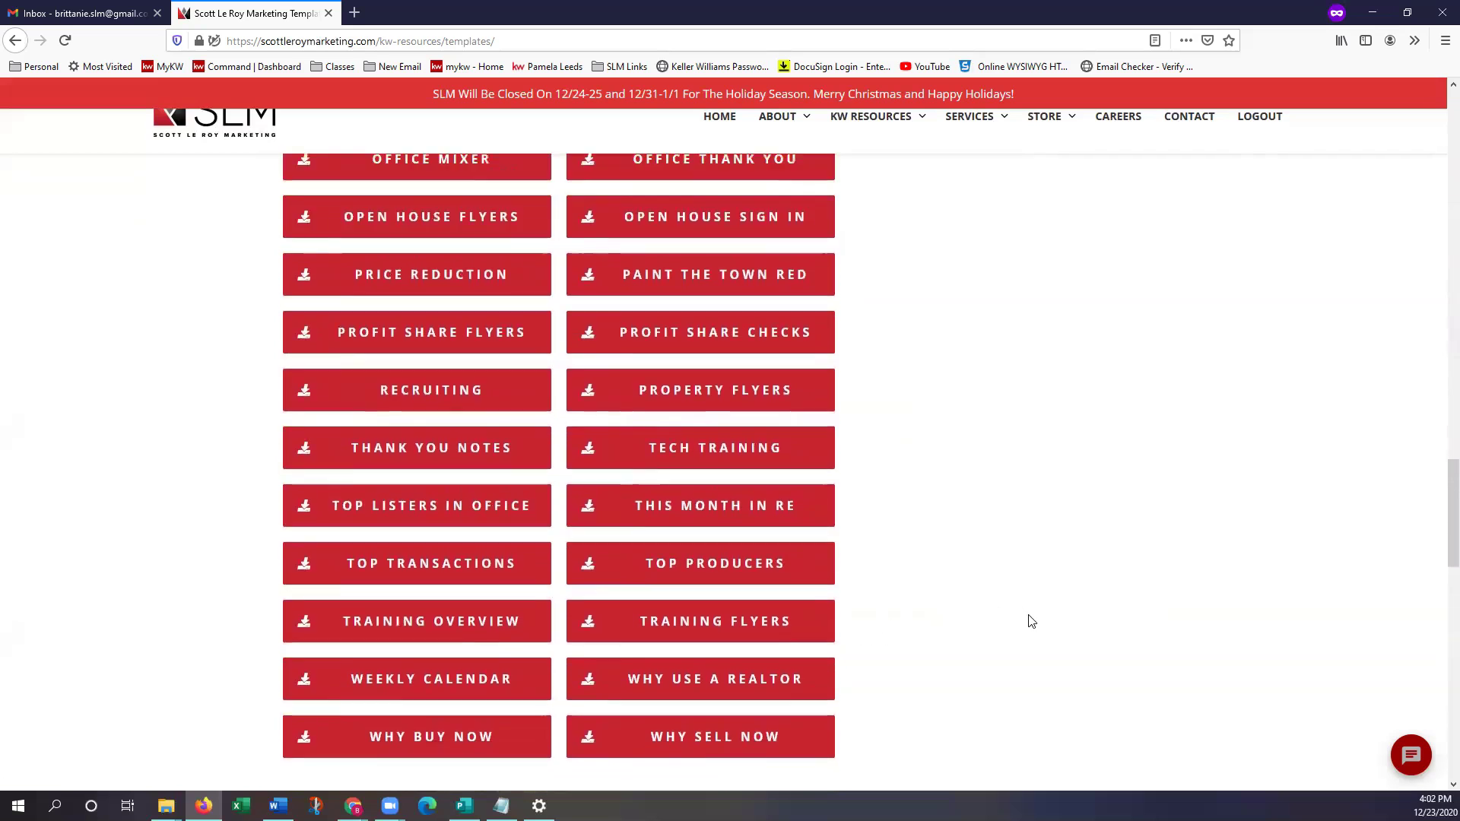
scroll(1024, 636, "up", 4)
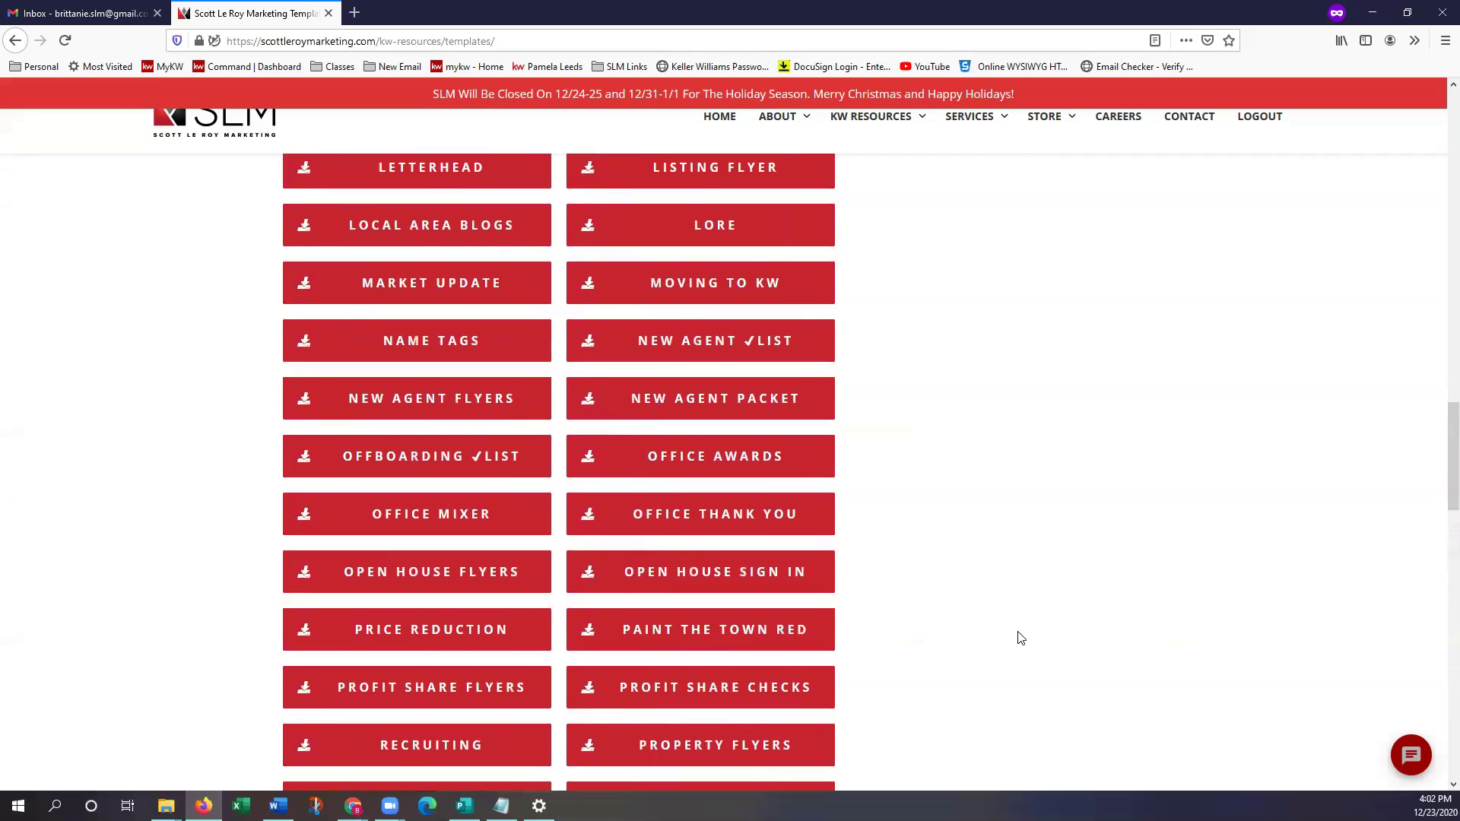
scroll(1018, 635, "up", 6)
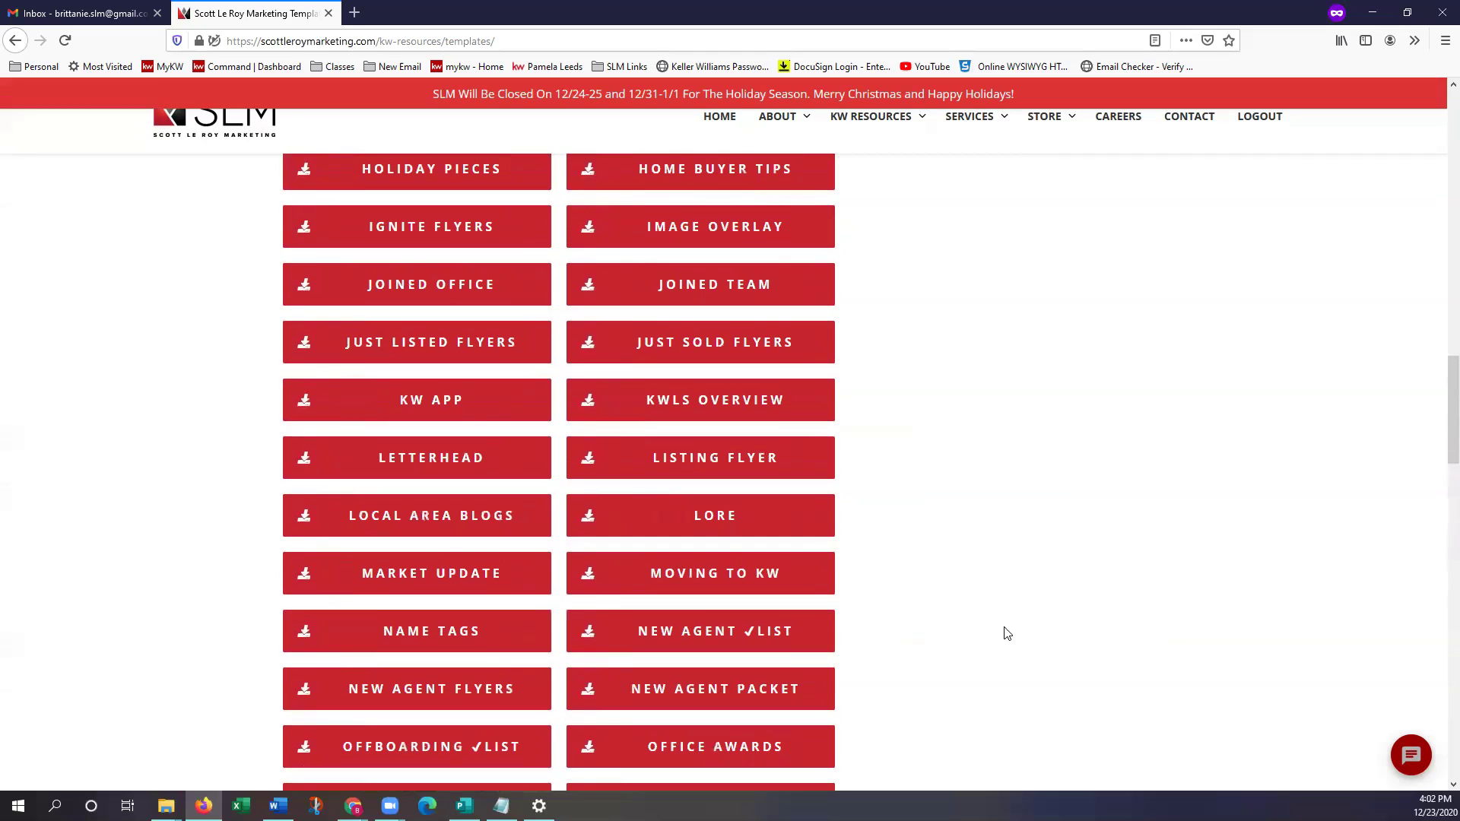
scroll(1002, 642, "up", 6)
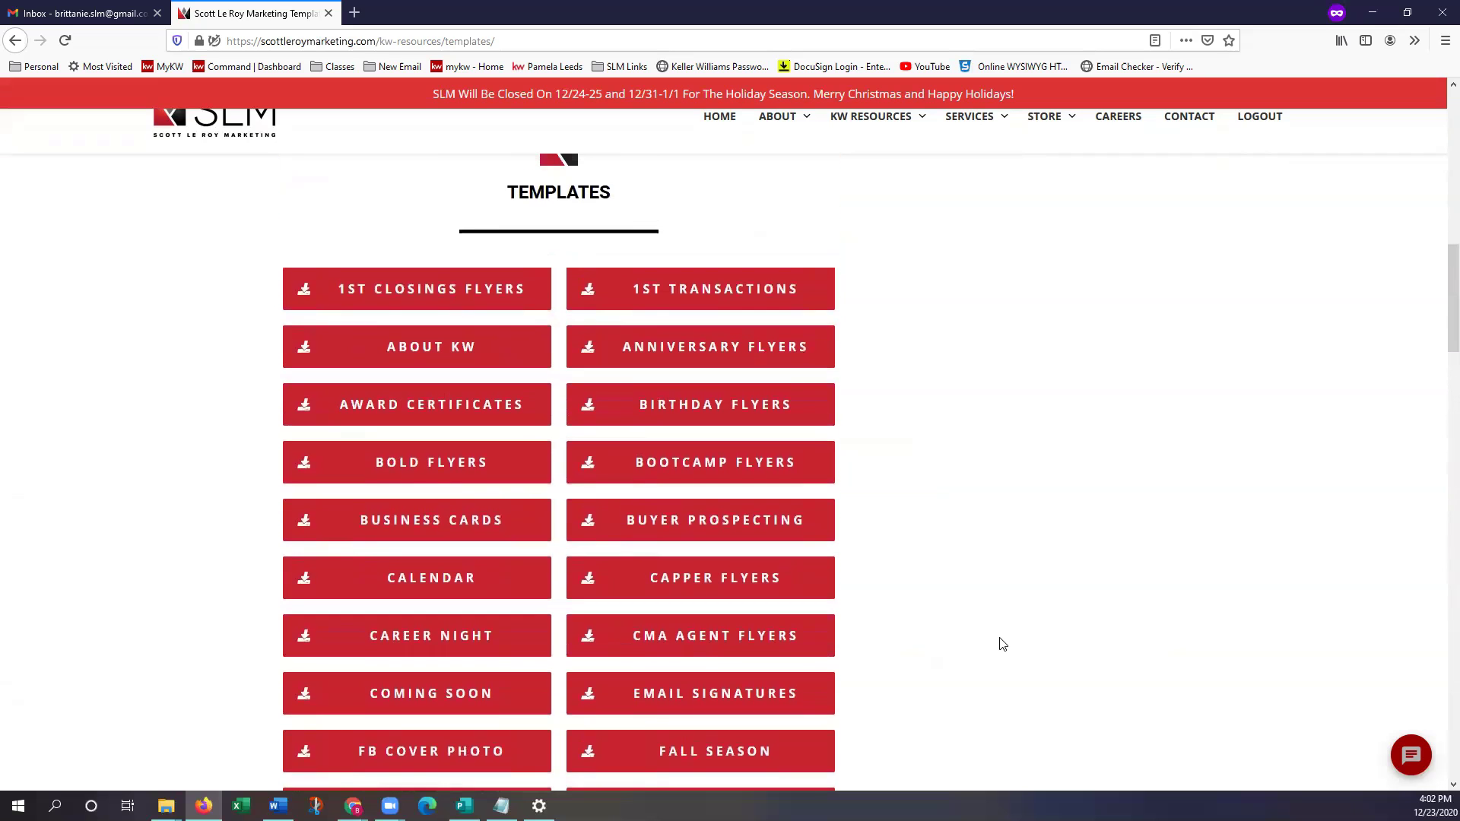
scroll(988, 631, "down", 1)
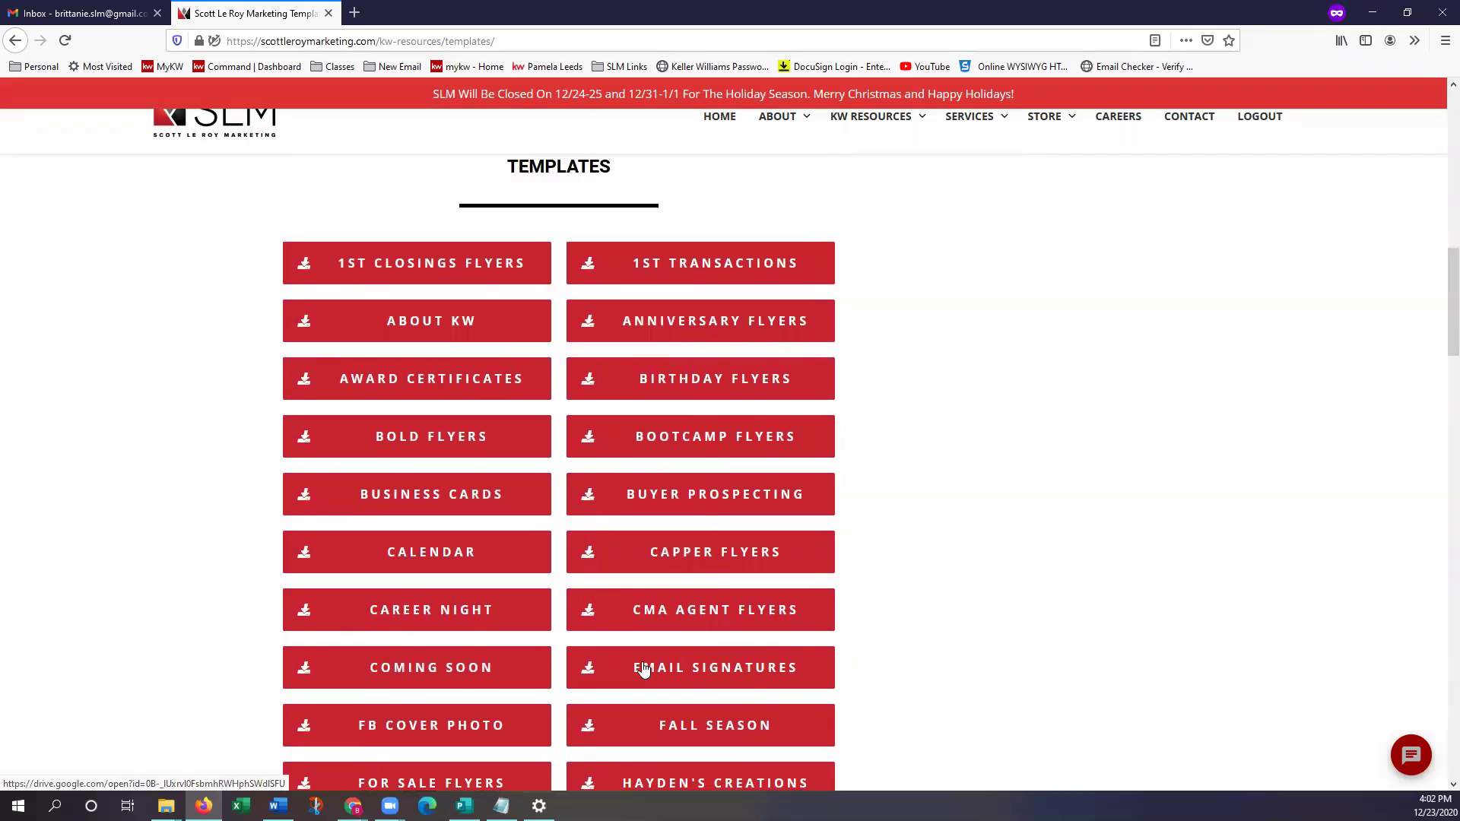
left_click(805, 676)
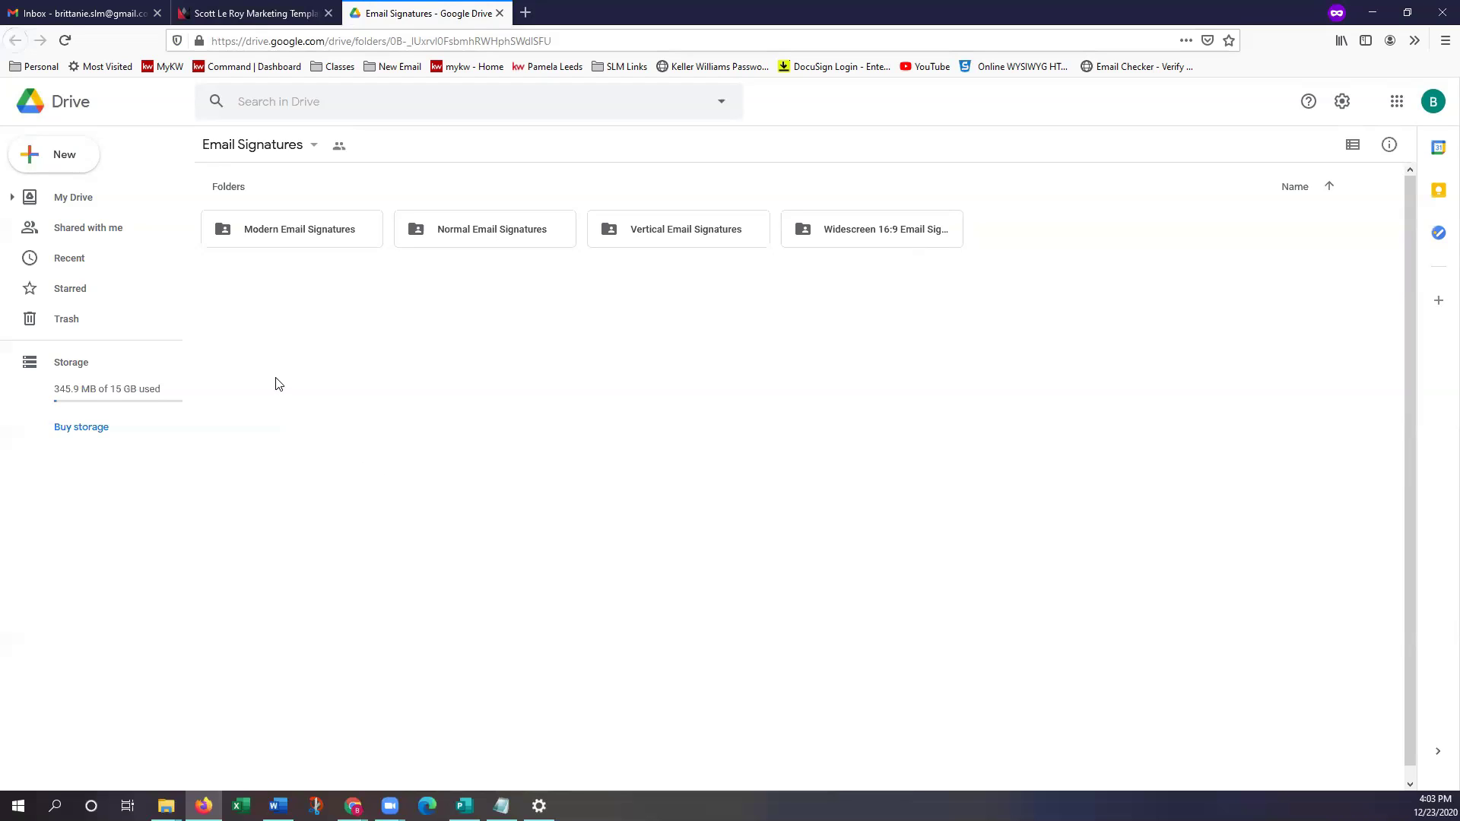
Browse the Modern Email Signatures folder and return to Email Signatures
double_click(308, 243)
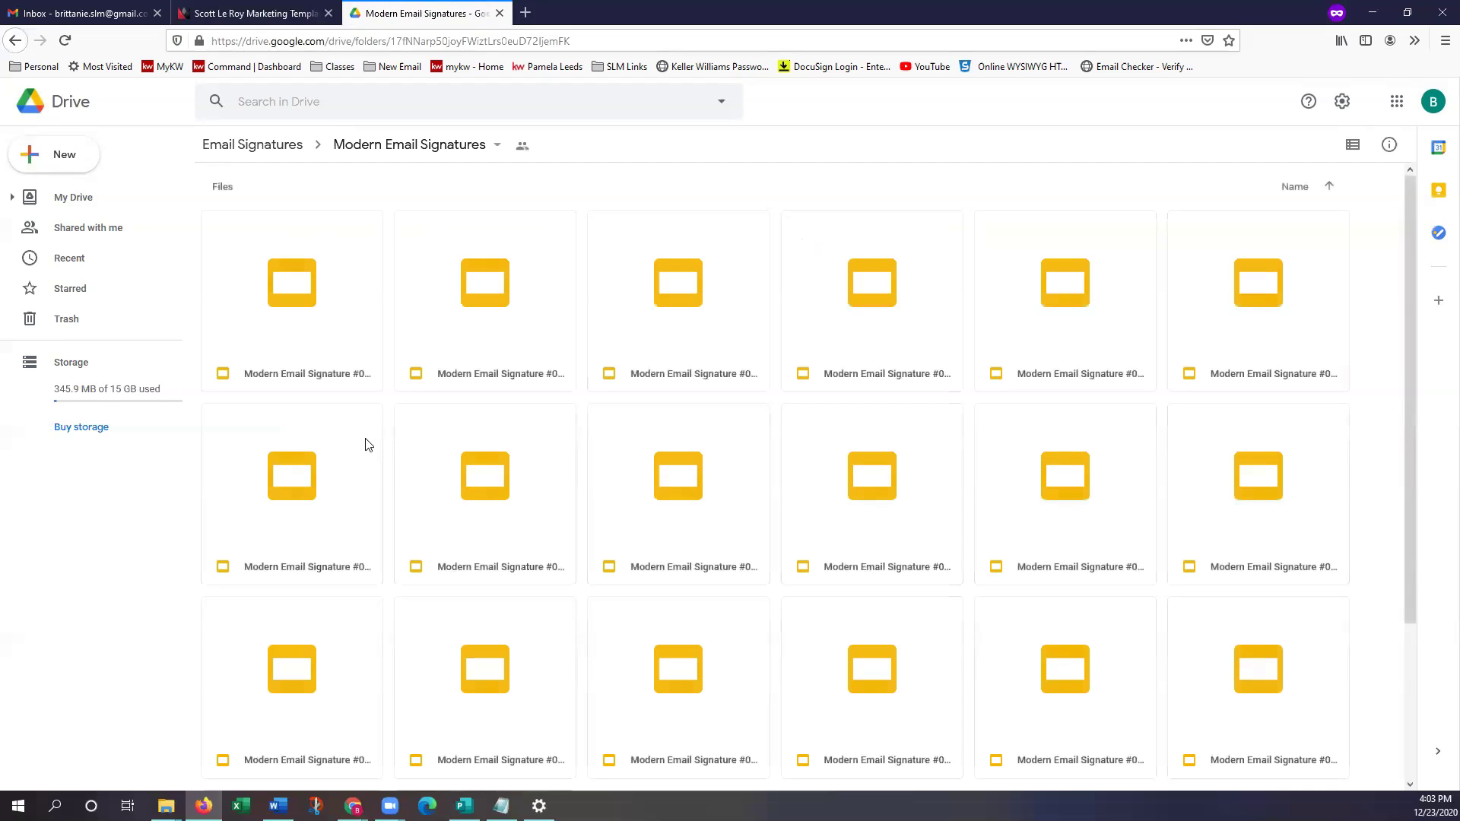
scroll(719, 473, "down", 2)
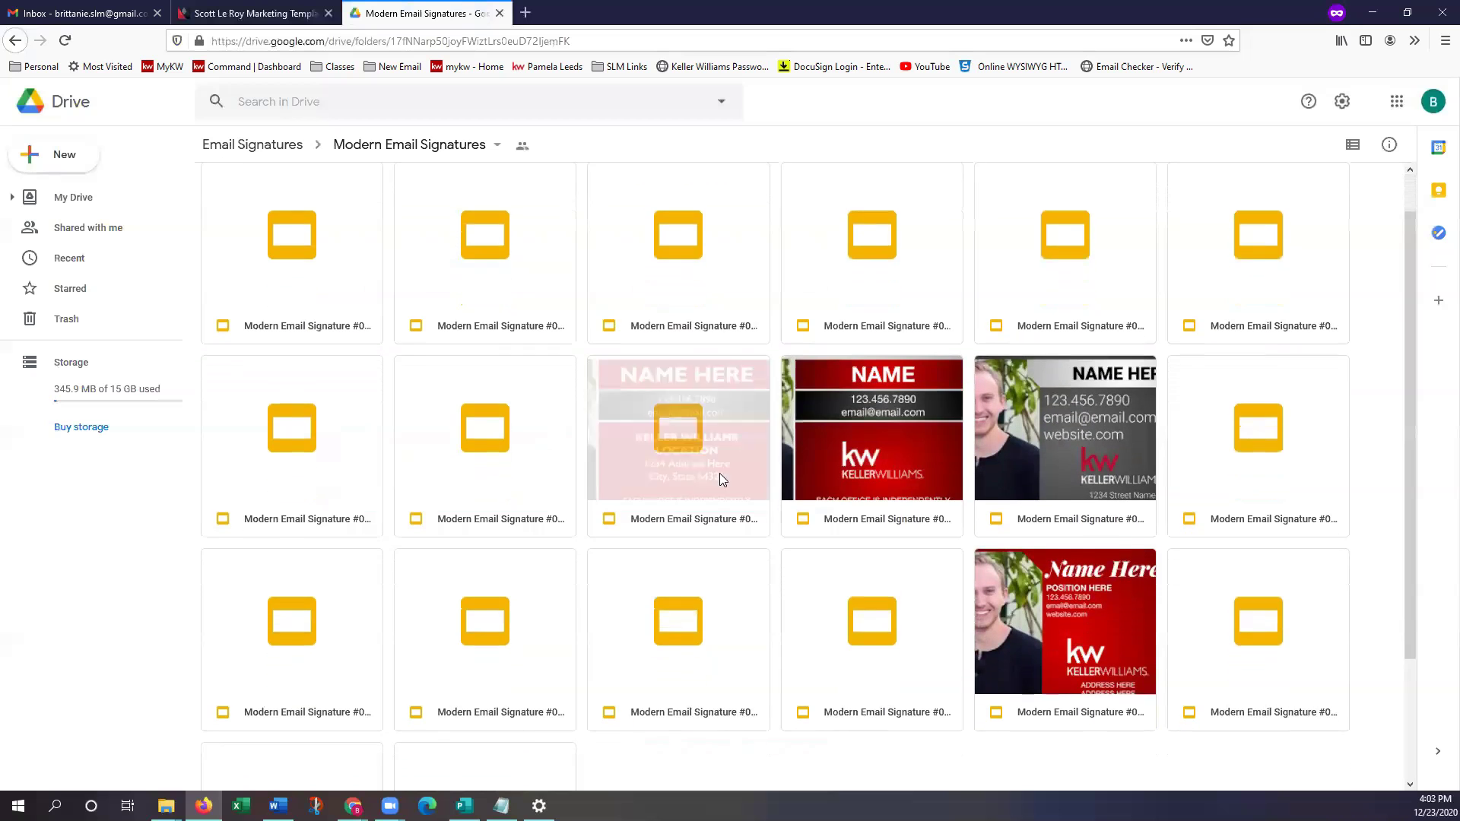
scroll(719, 468, "down", 2)
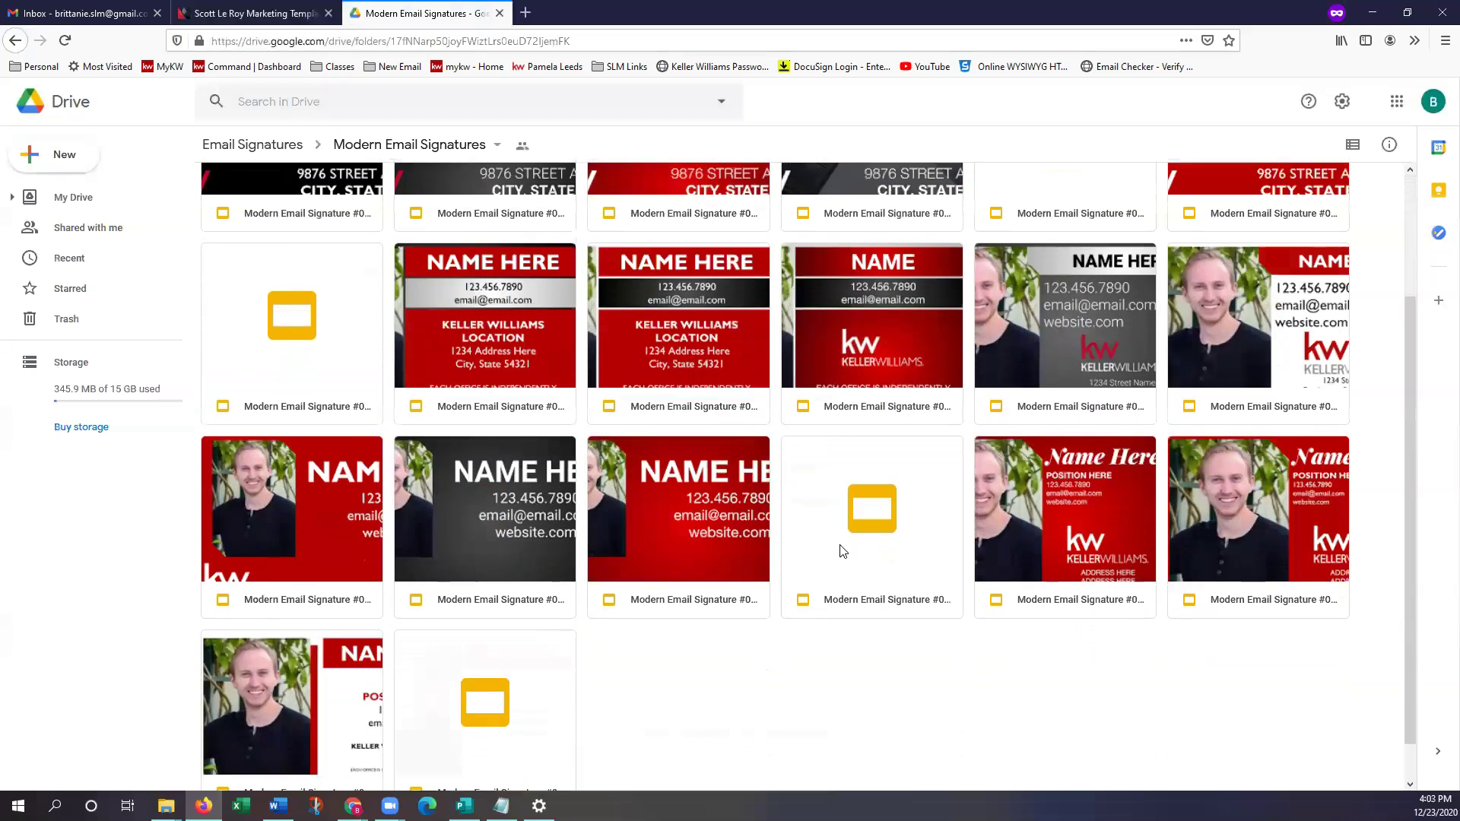
scroll(888, 593, "up", 2)
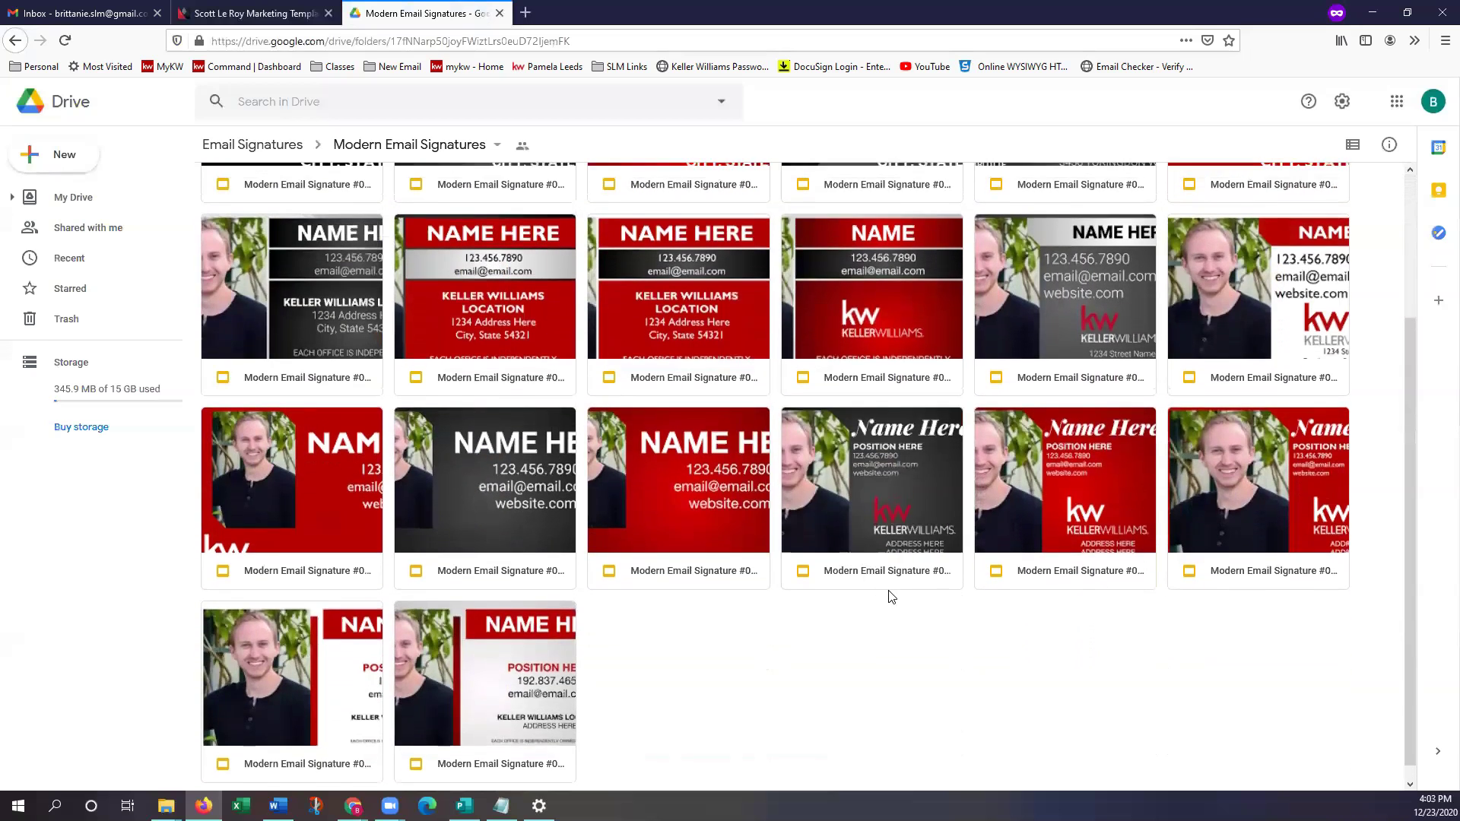
scroll(895, 591, "up", 2)
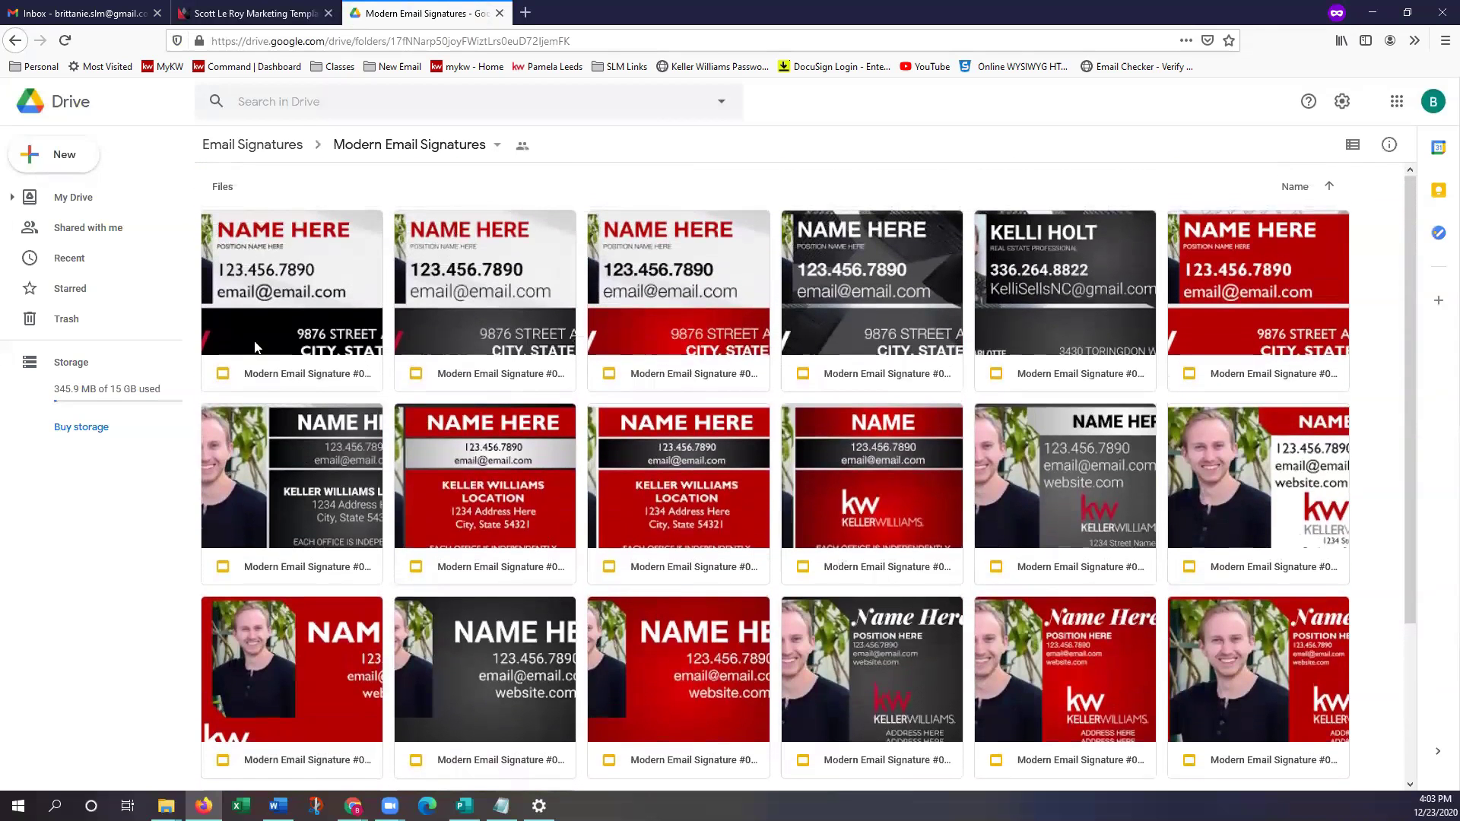
left_click(225, 157)
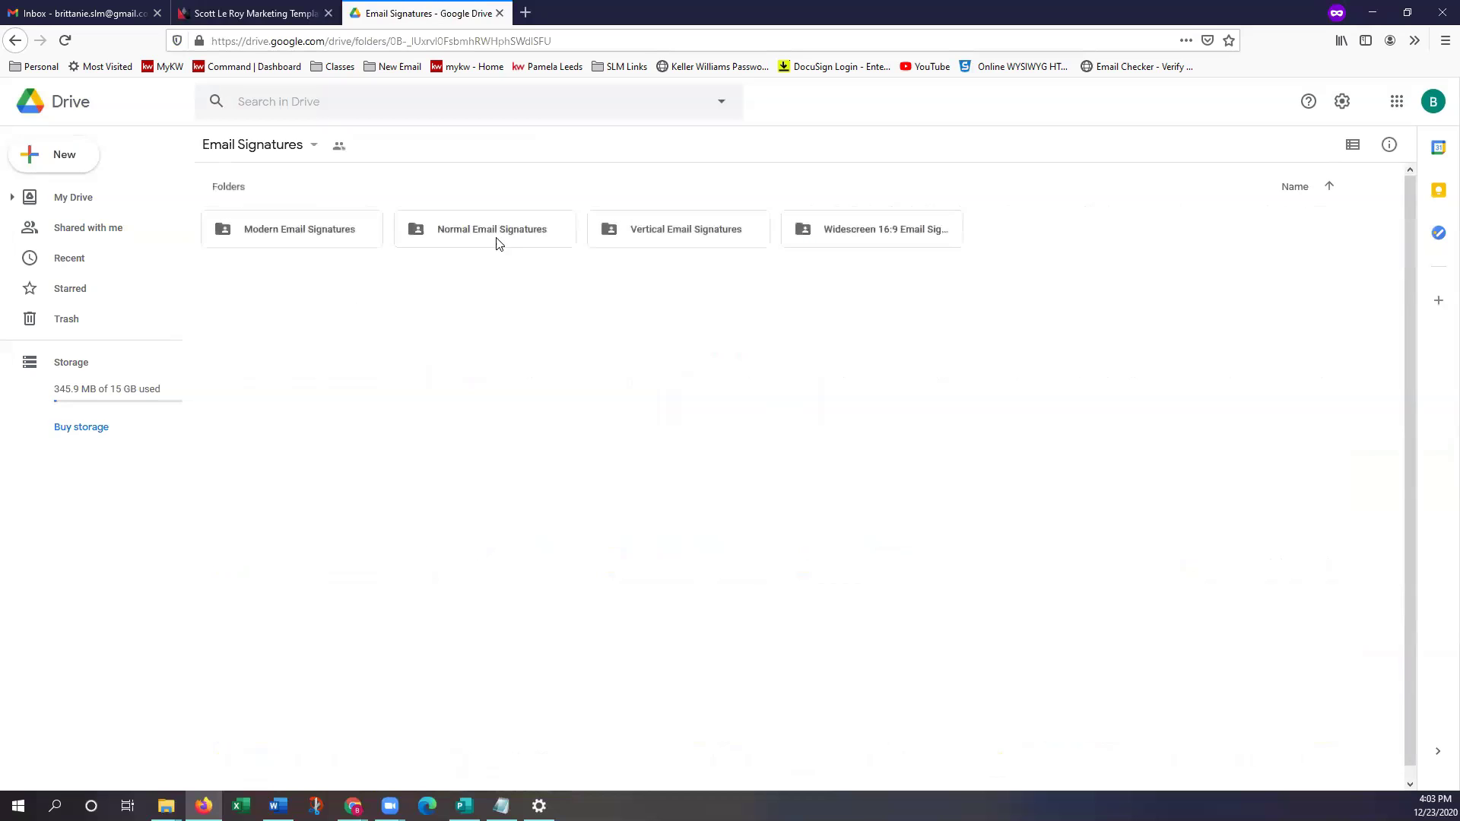
Browse the Normal Email Signatures templates, then open the Vertical Email Signatures folder
double_click(493, 244)
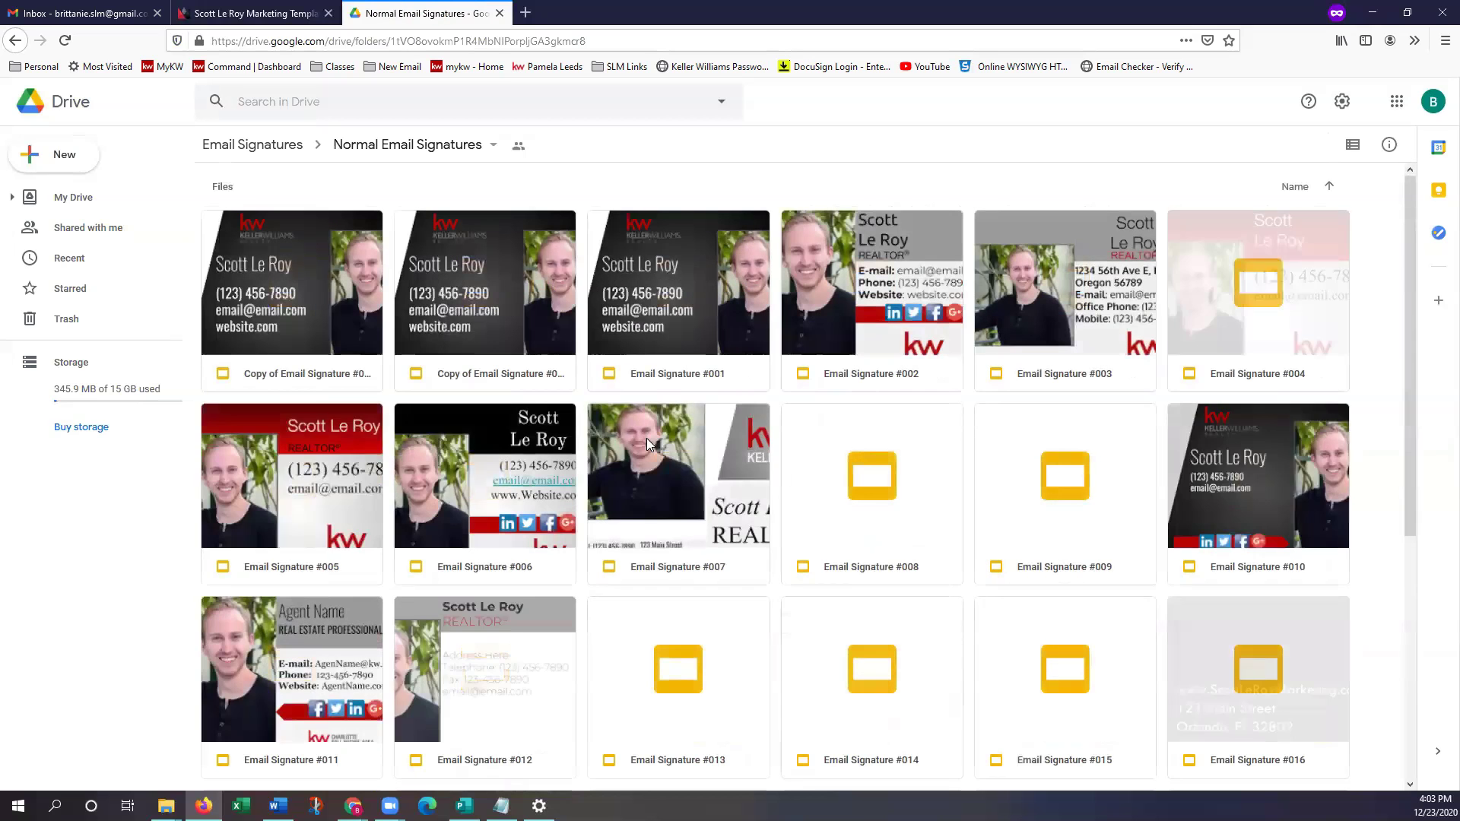
scroll(646, 438, "down", 2)
scroll(659, 450, "down", 4)
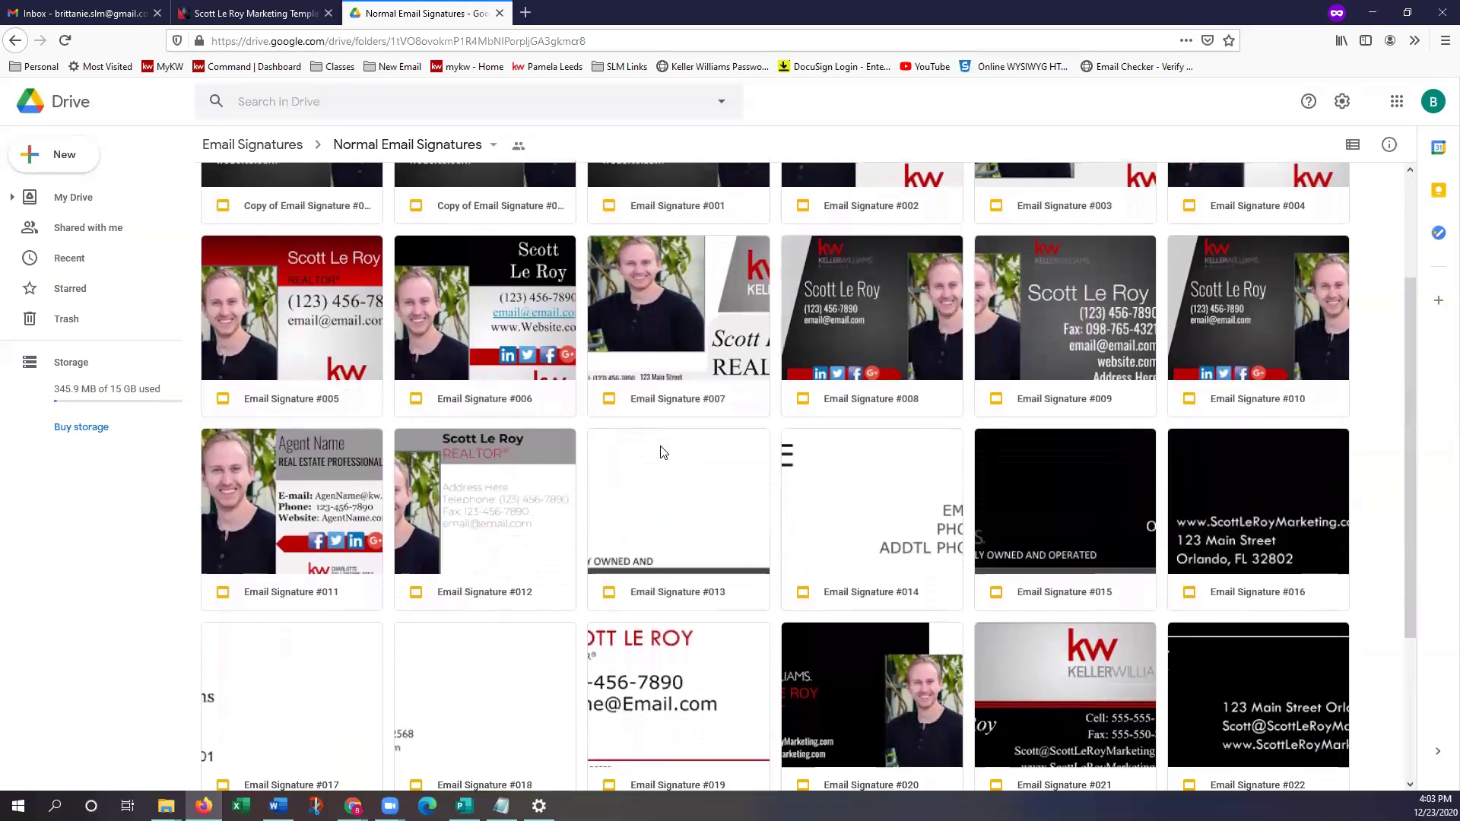
scroll(669, 450, "down", 1)
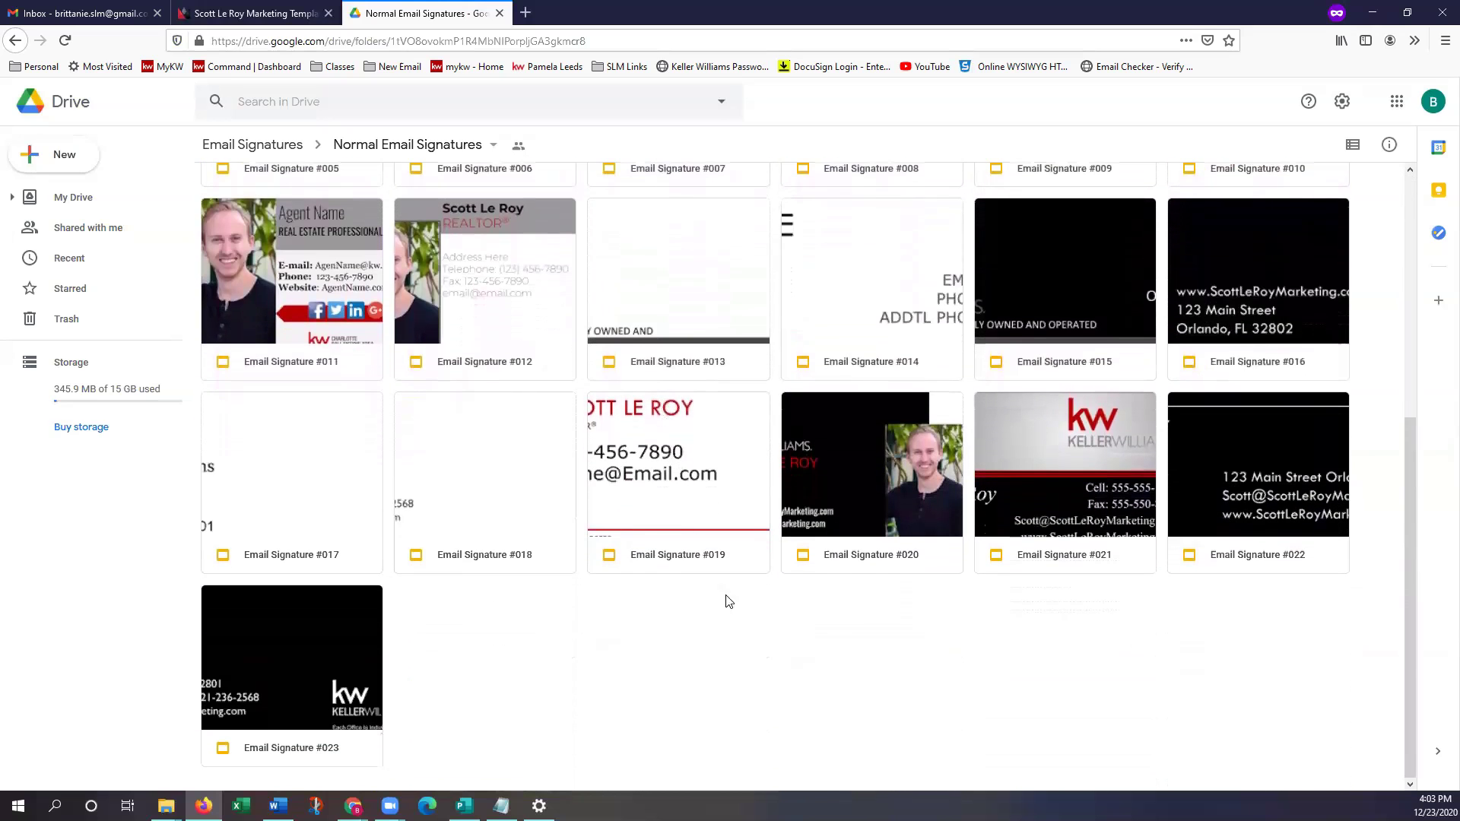
scroll(730, 648, "up", 5)
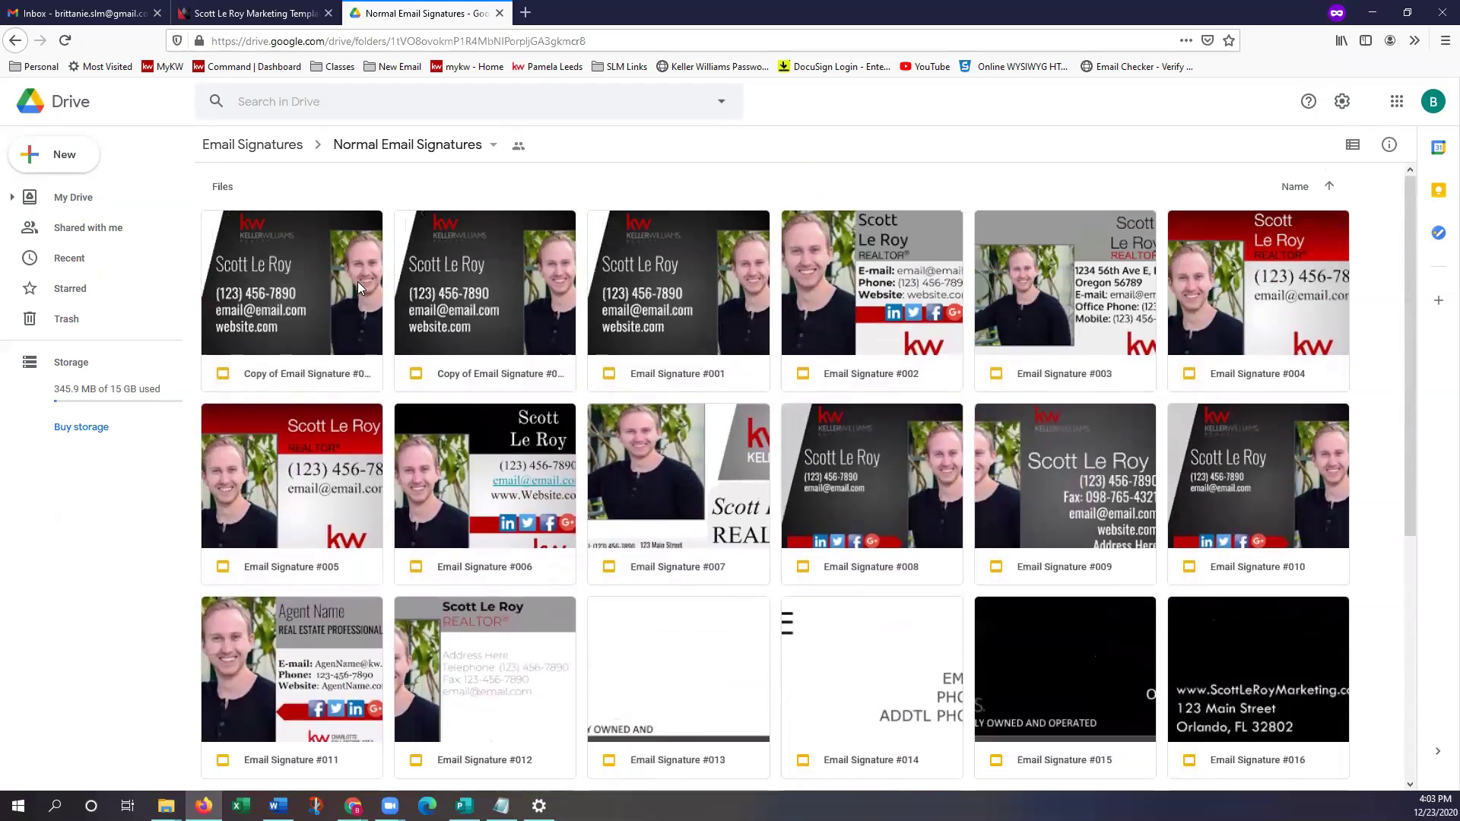
left_click(233, 153)
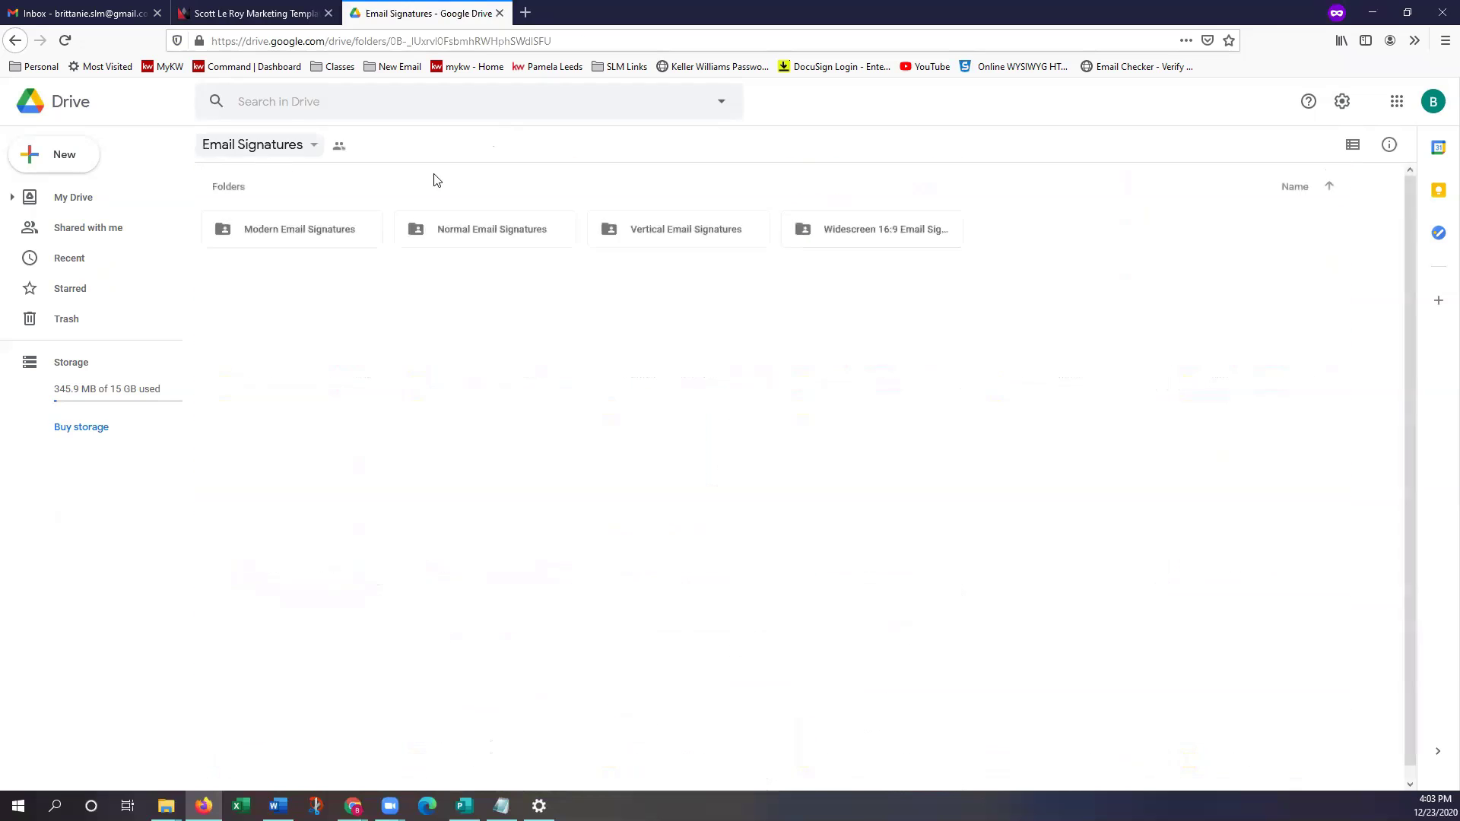
left_click(644, 233)
double_click(644, 233)
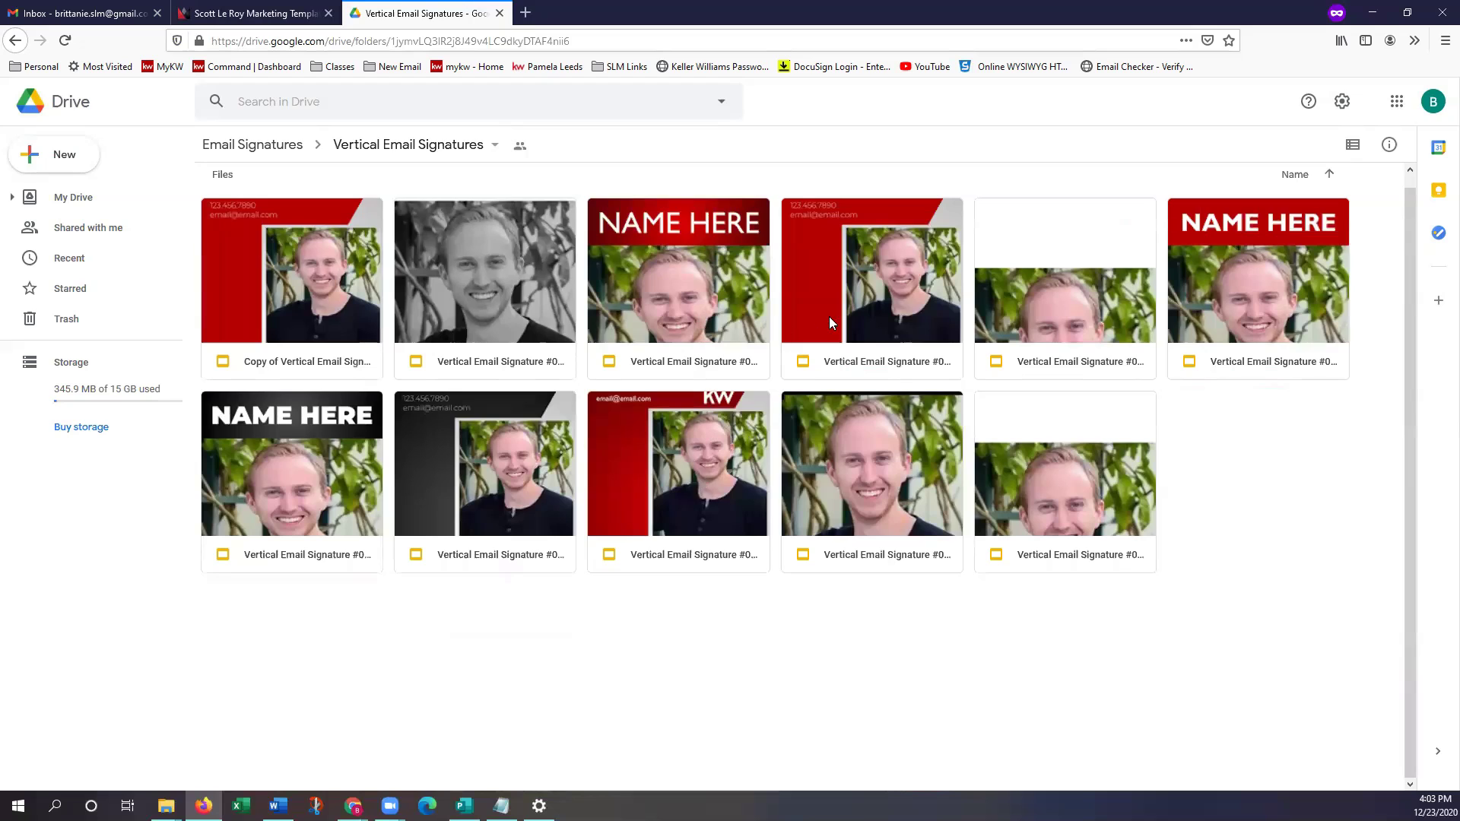
double_click(838, 447)
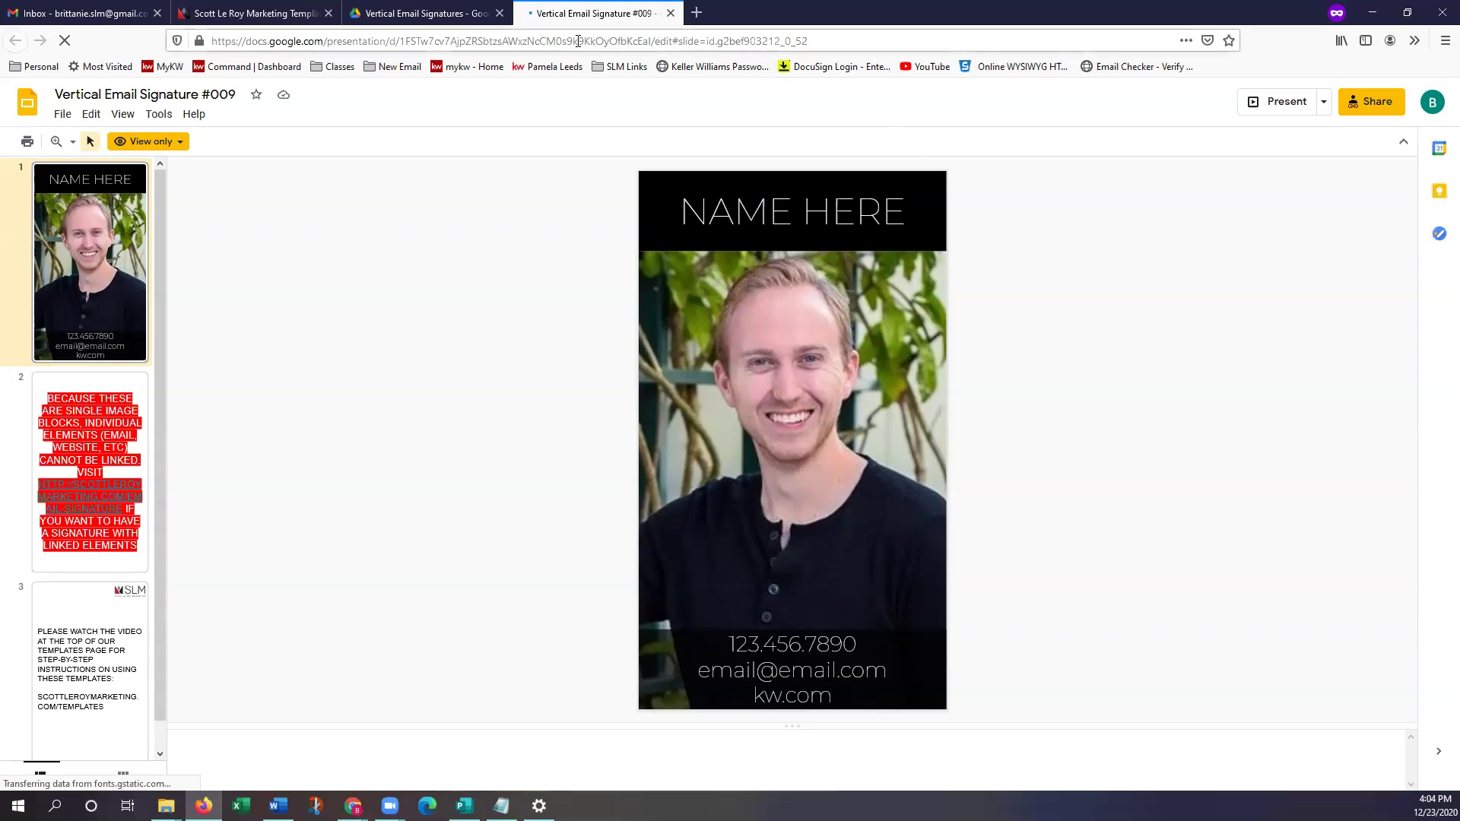
left_click(671, 13)
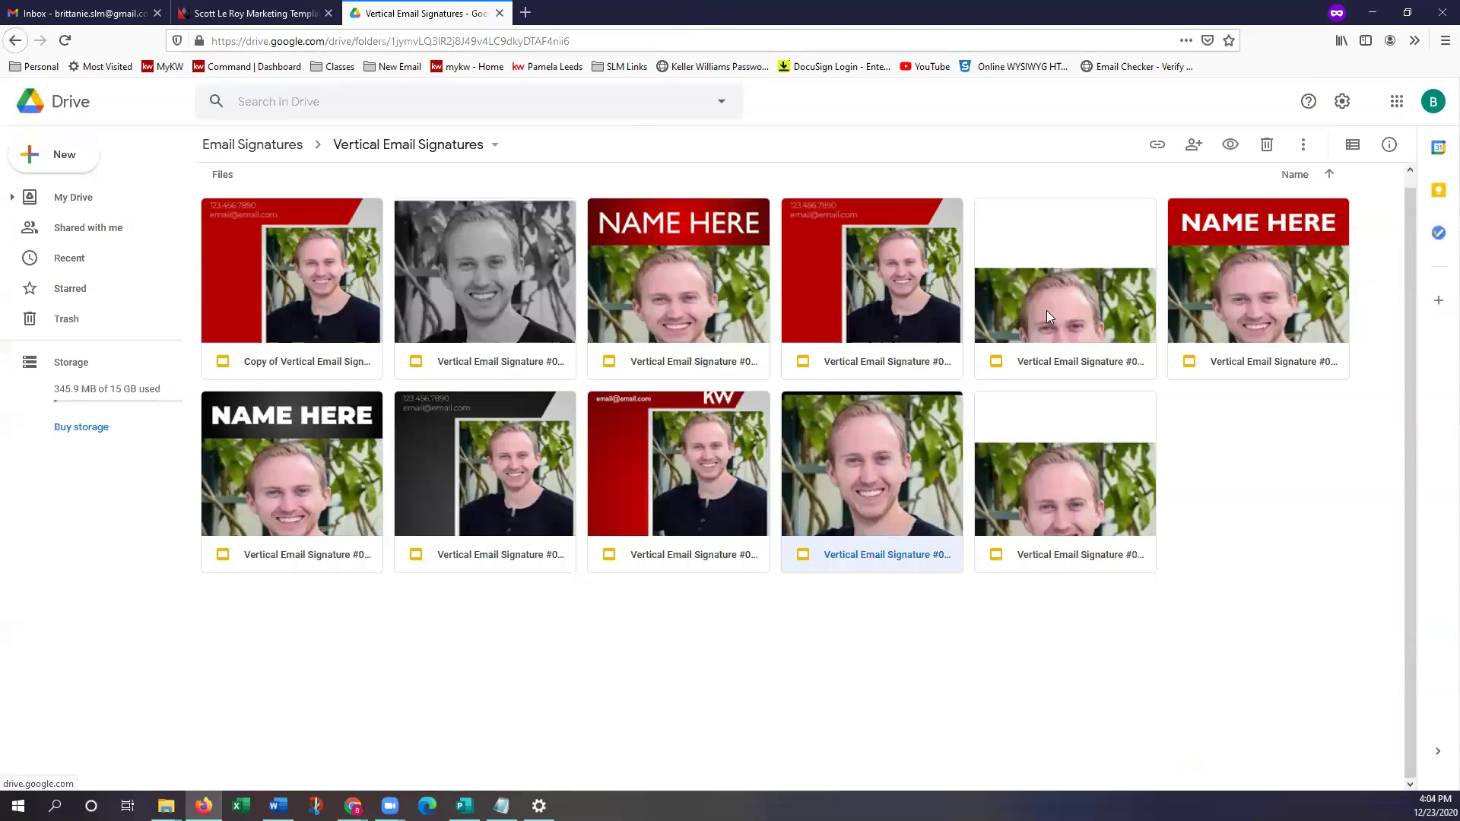
left_click(290, 151)
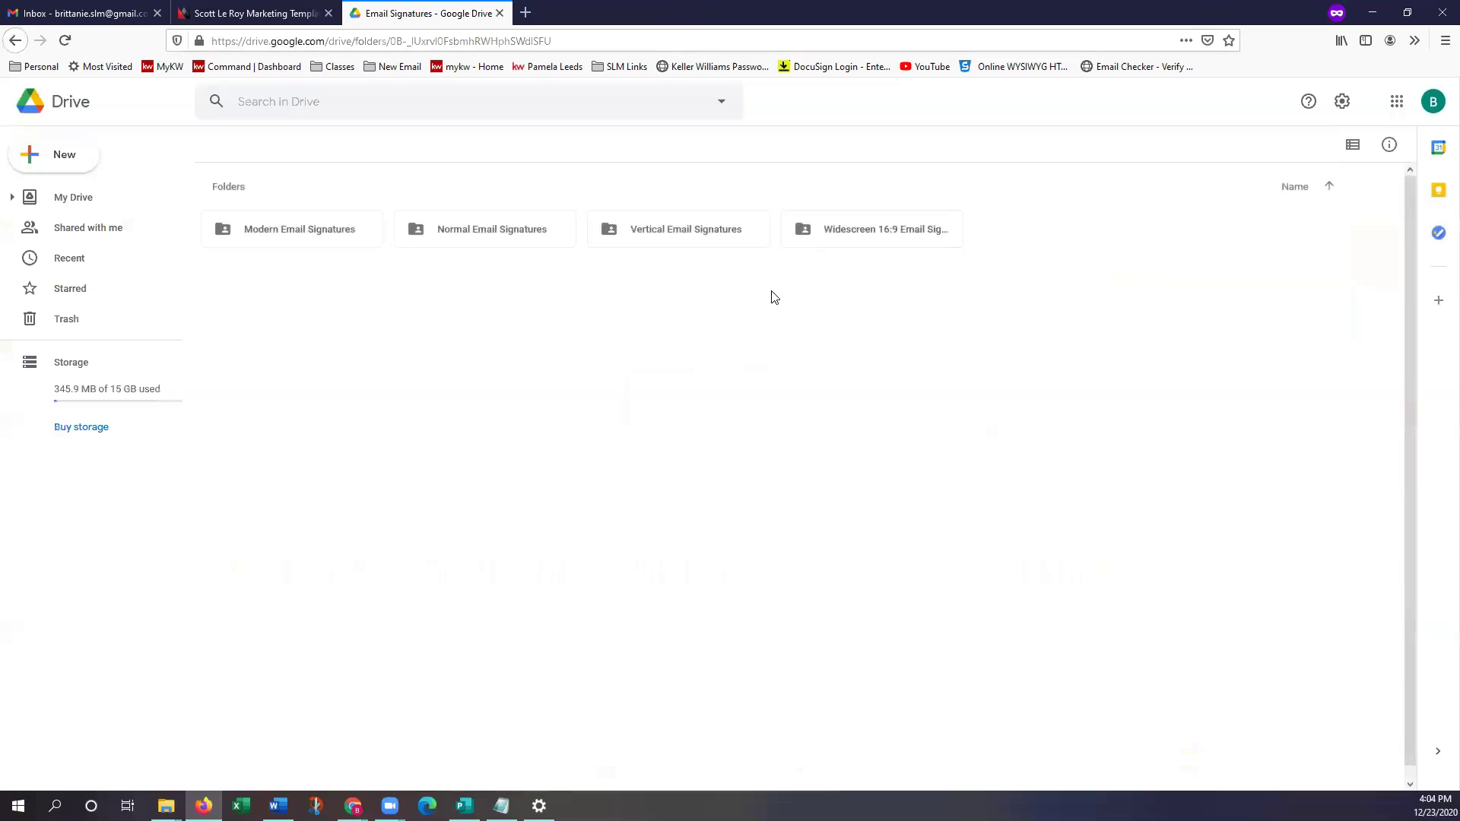
double_click(889, 236)
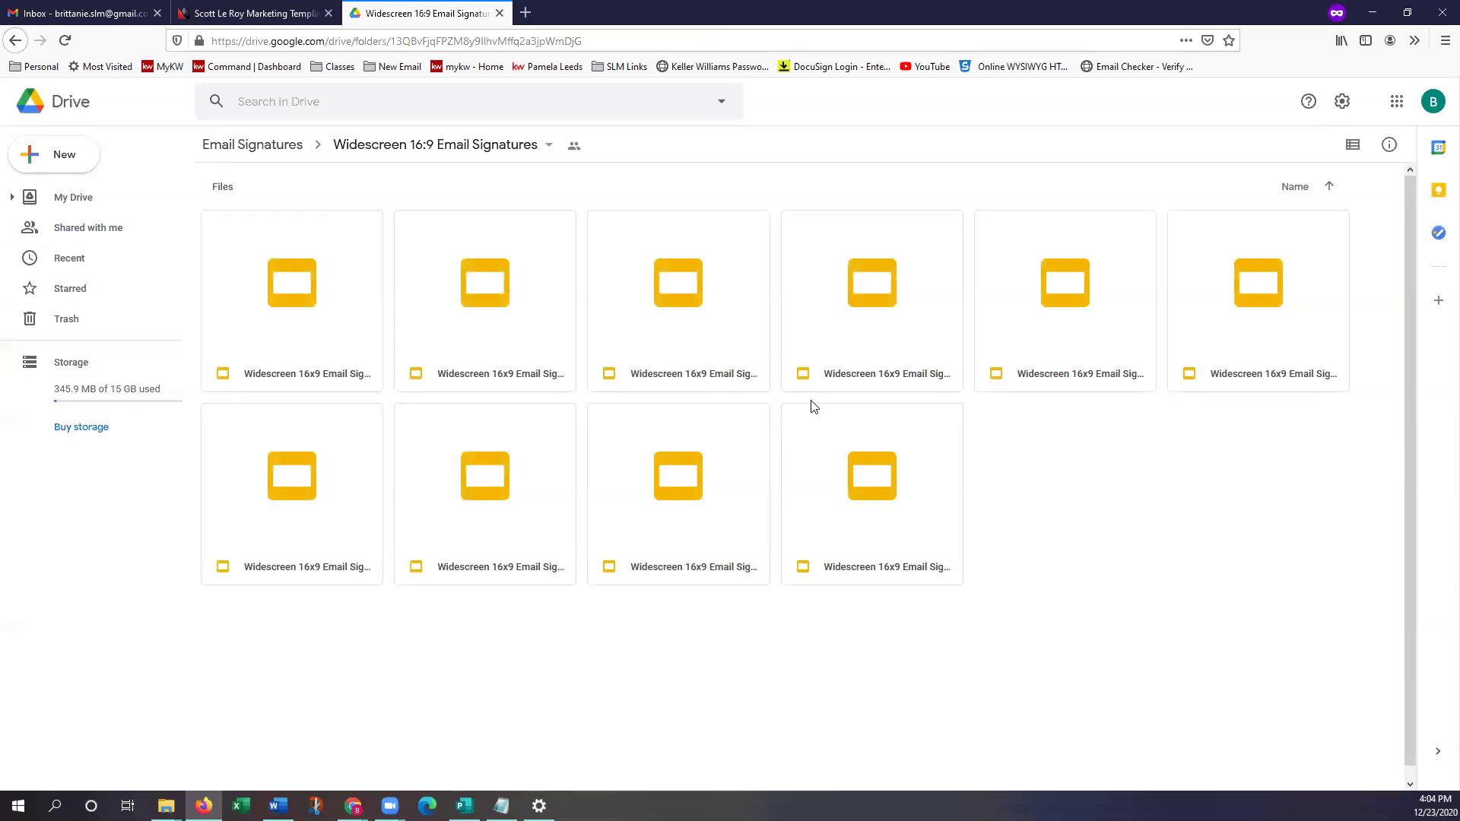
left_click(517, 306)
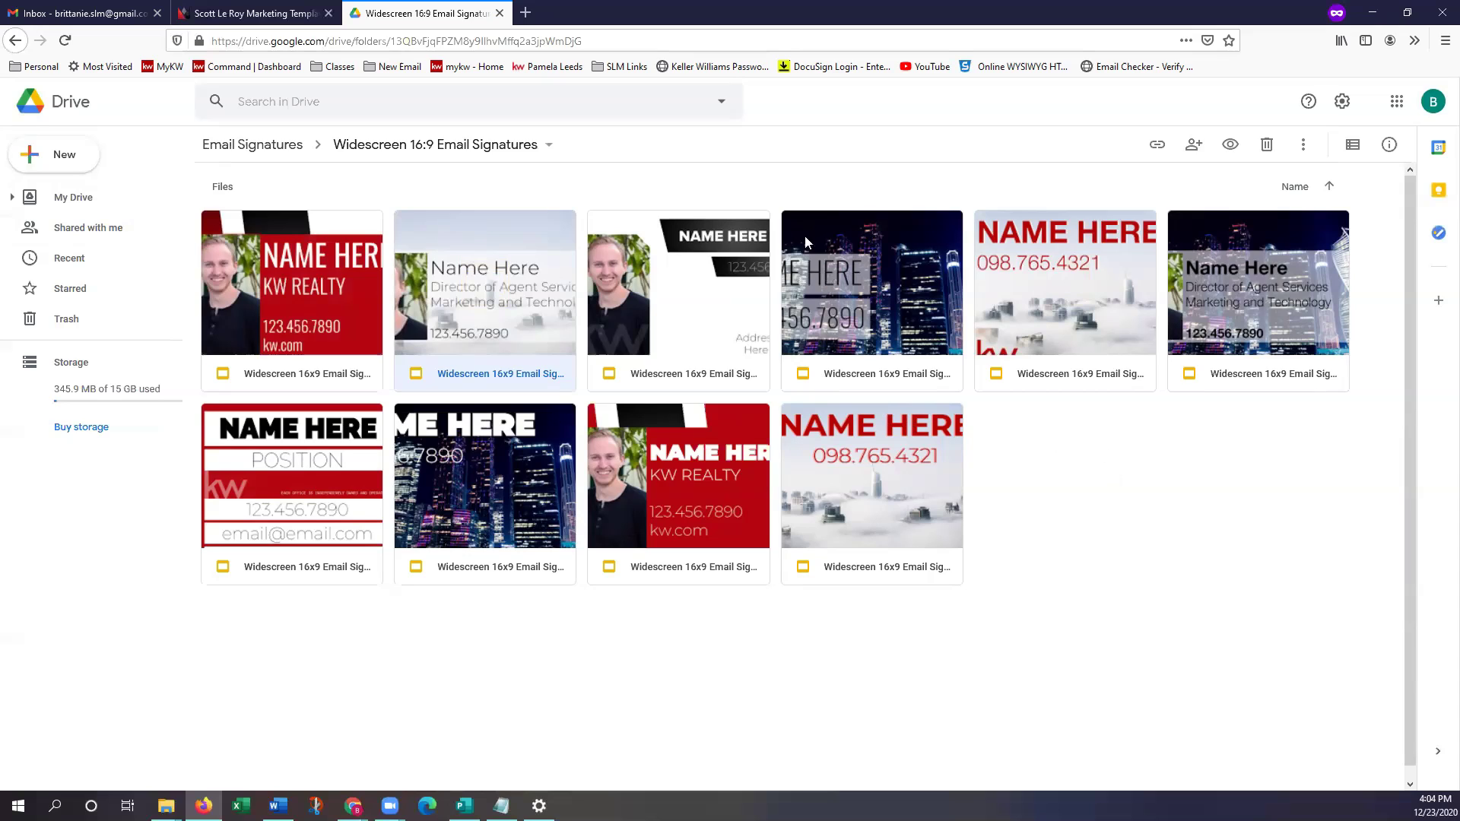
left_click(266, 146)
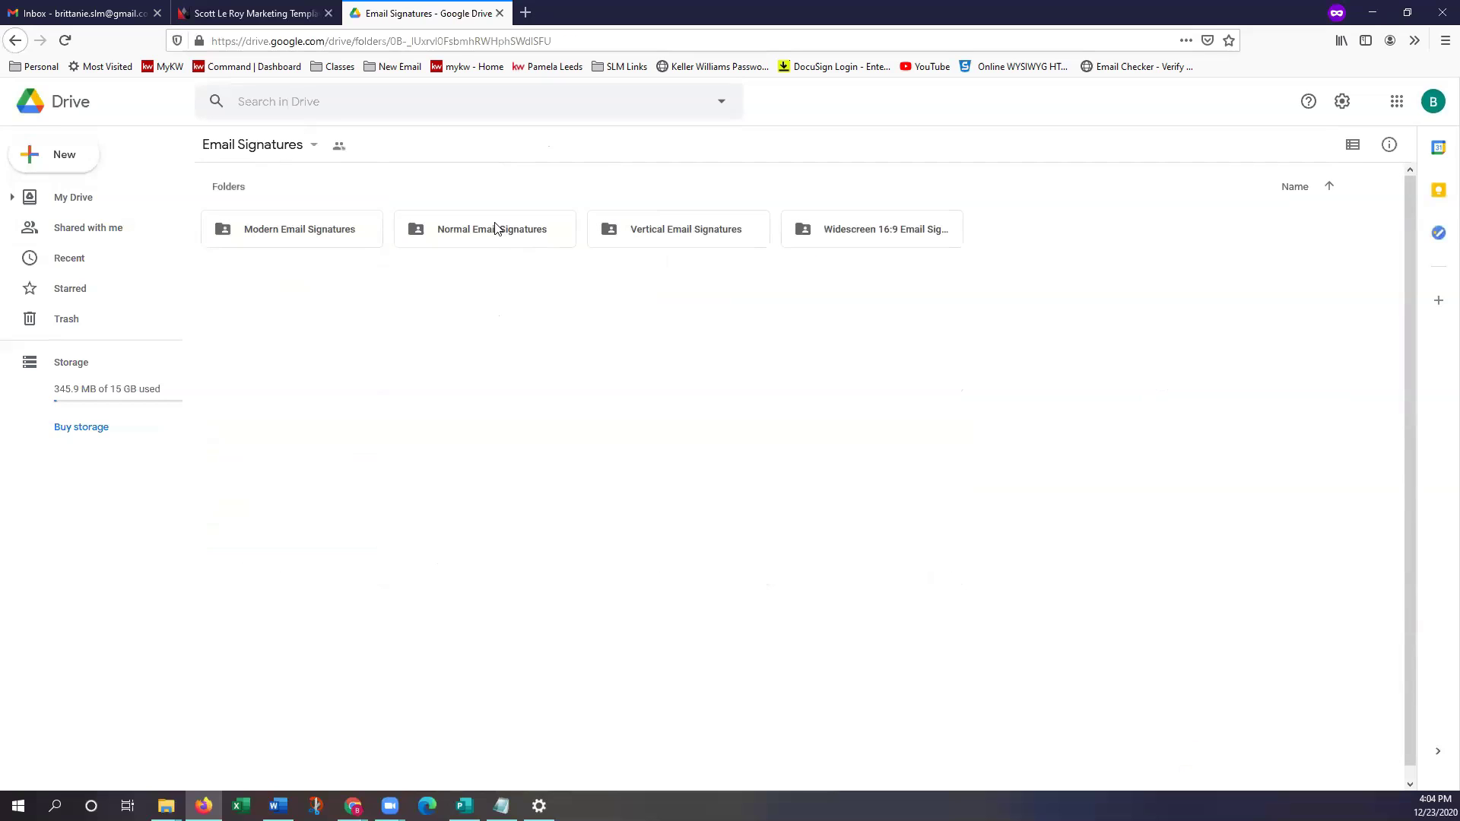
left_click(500, 235)
Open Email Signature #001 from Normal Email Signatures in Google Slides in a new tab
double_click(500, 235)
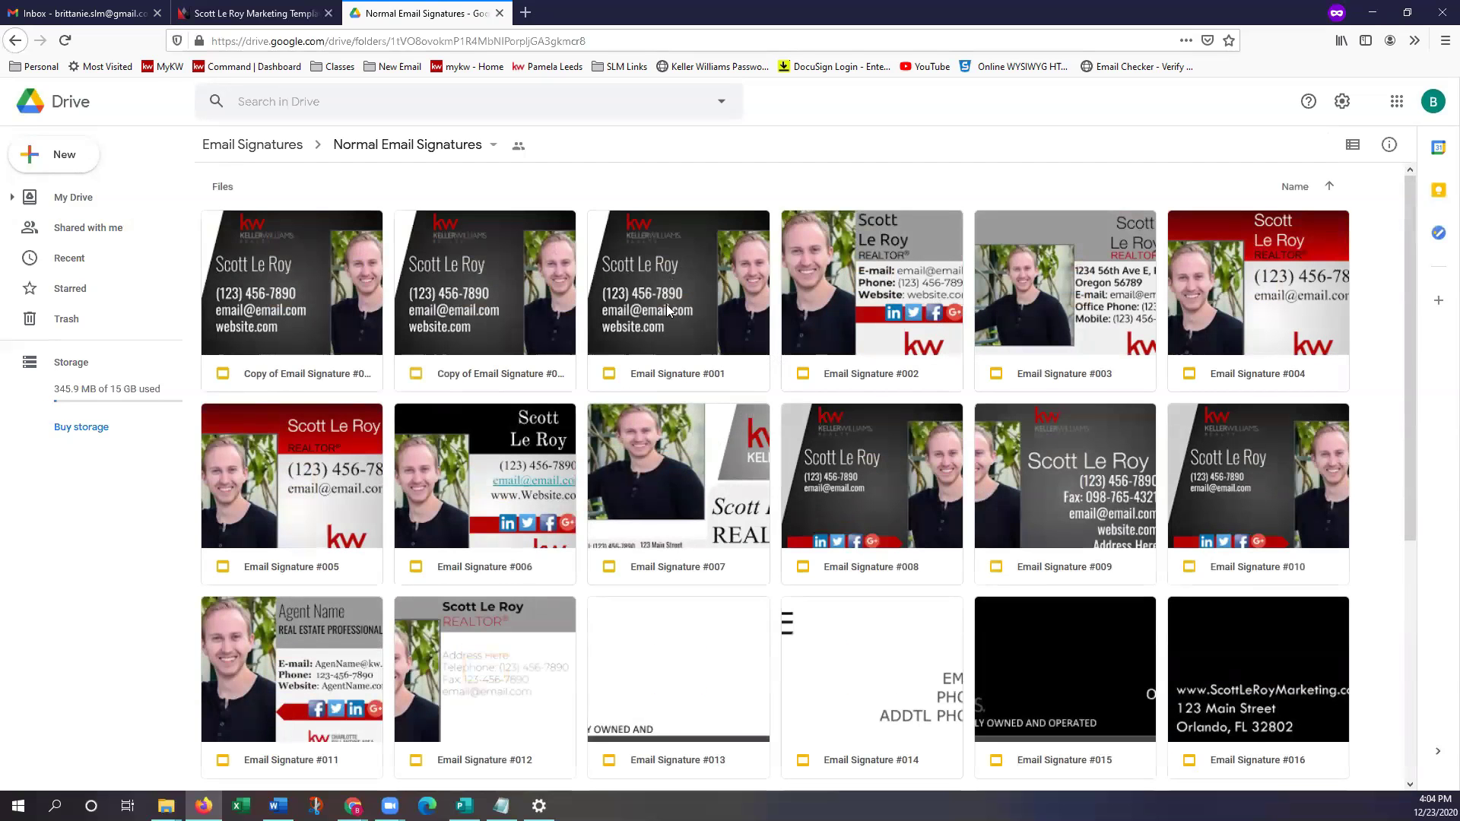
left_click(704, 328)
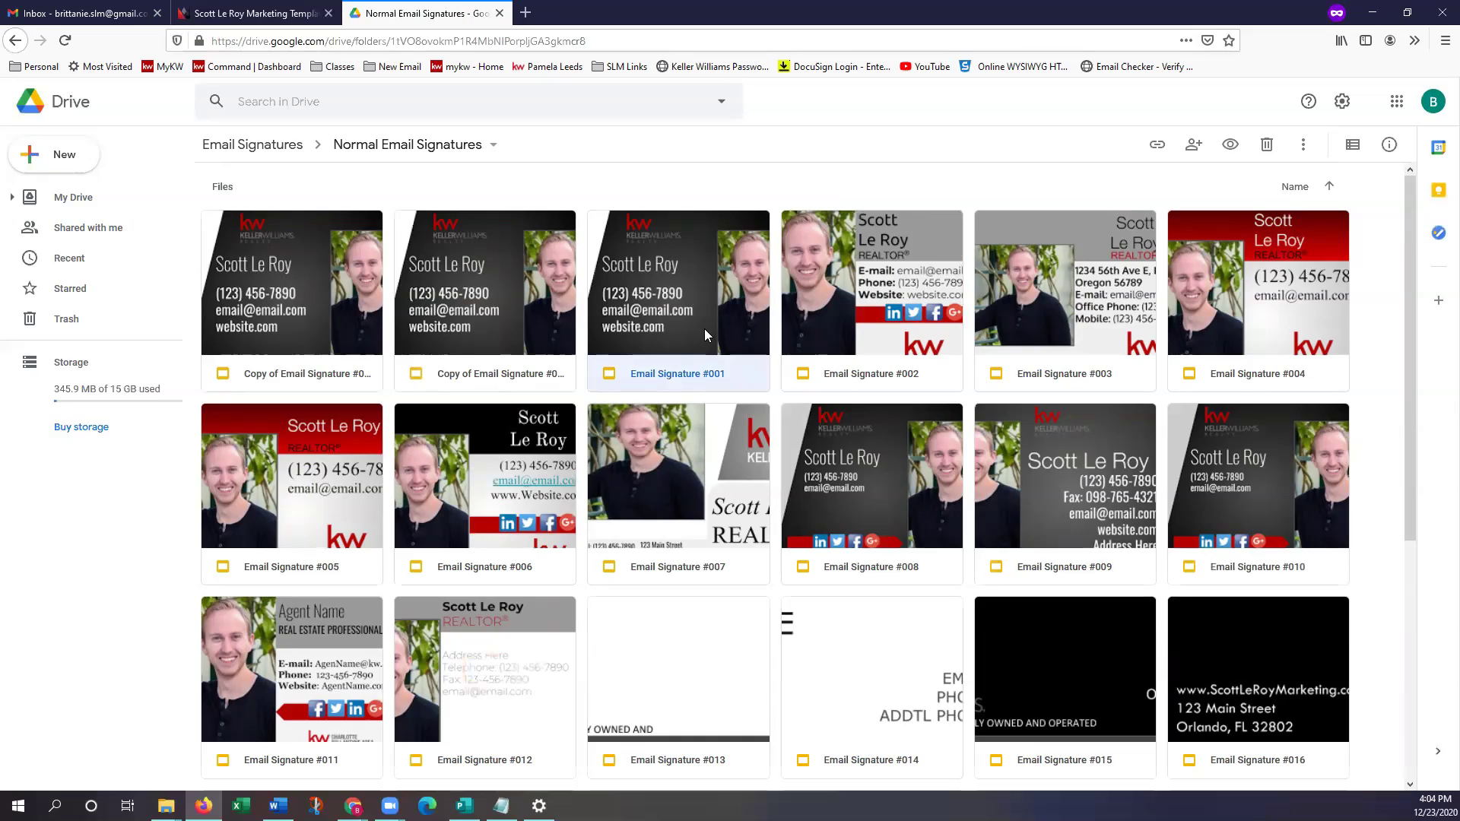
double_click(703, 329)
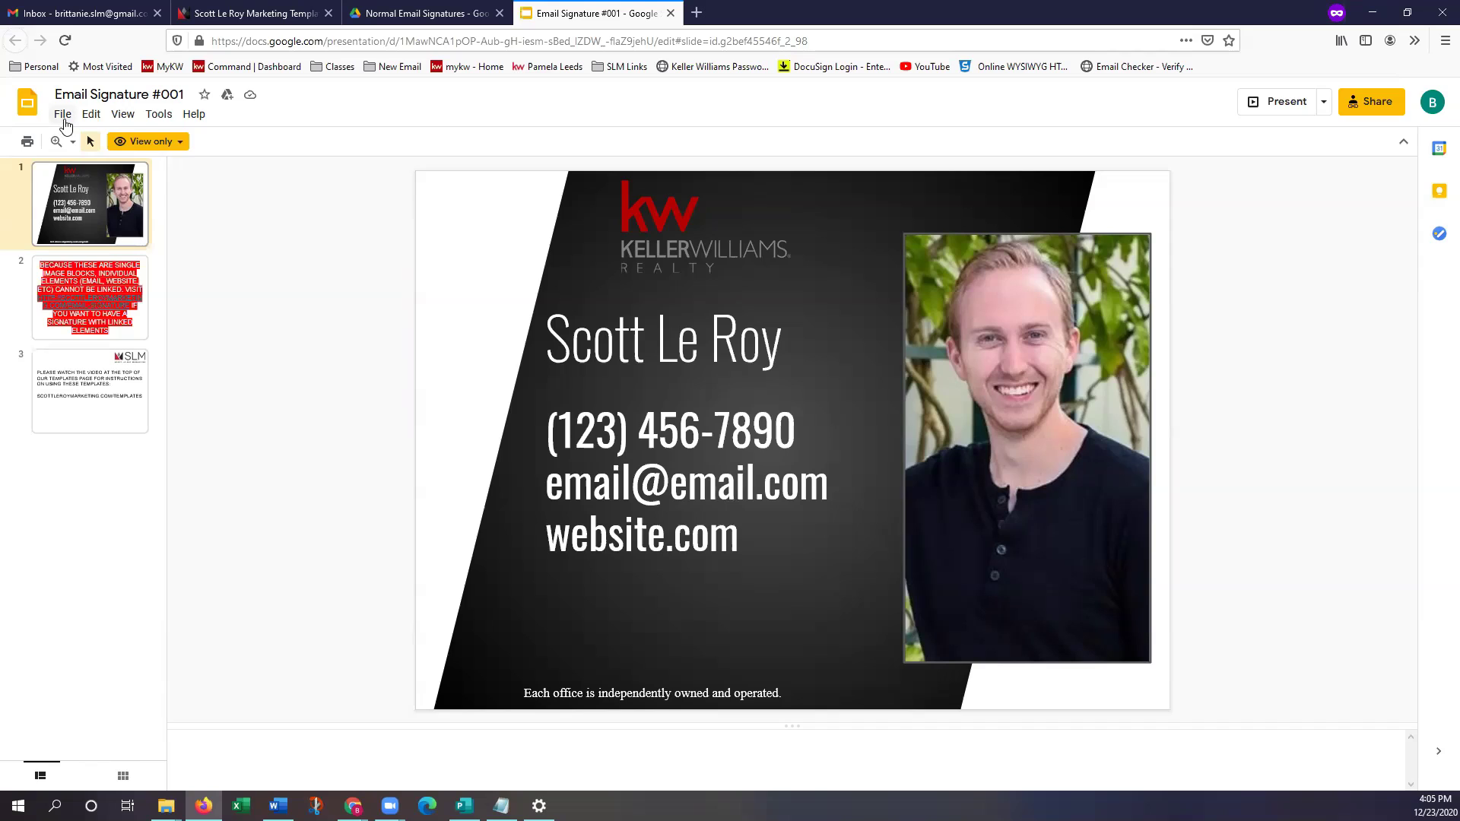
Choose File > Make a copy > Entire presentation for Email Signature #001
left_click(64, 114)
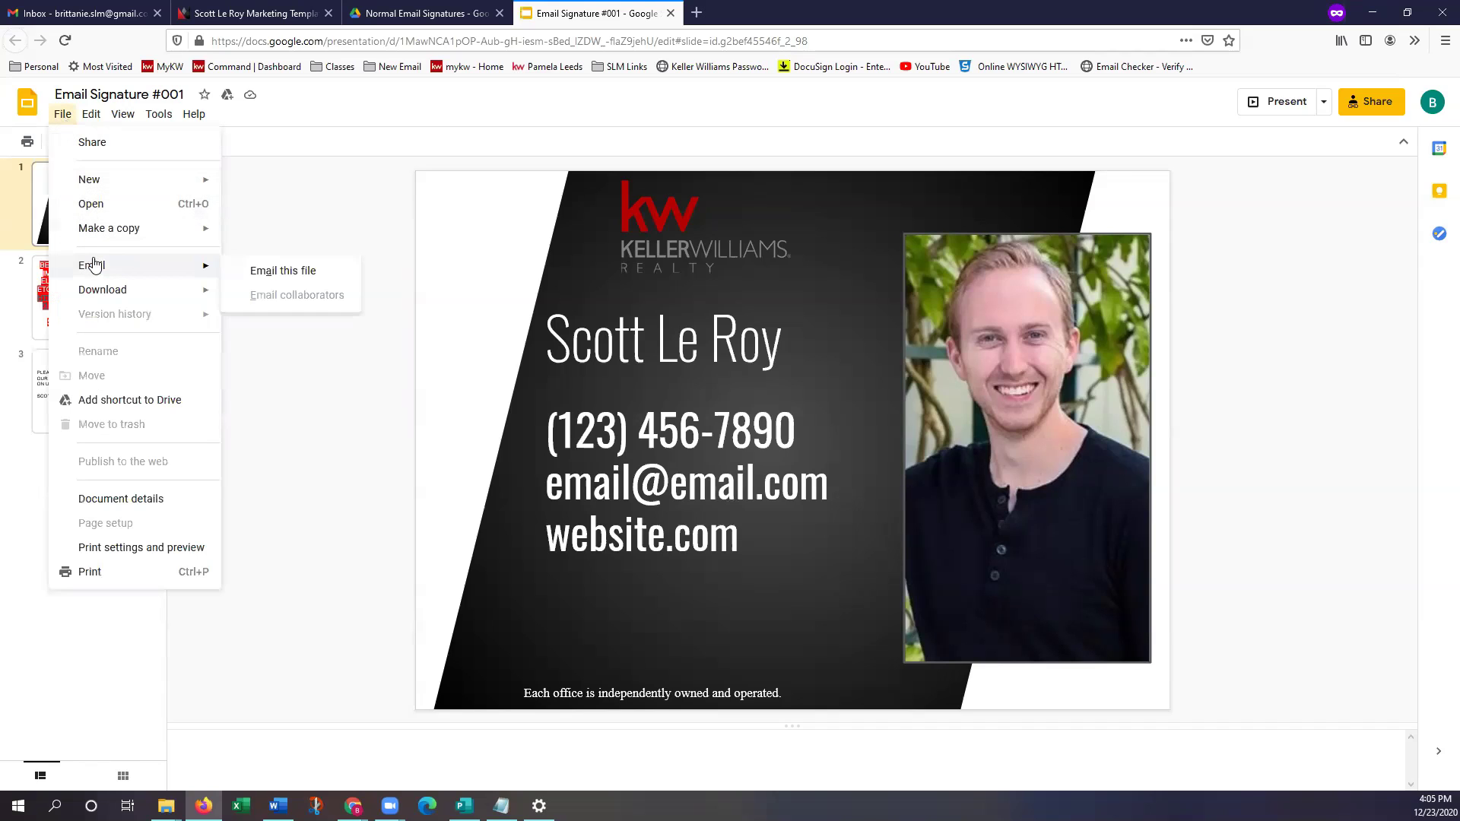
mouse_move(128, 238)
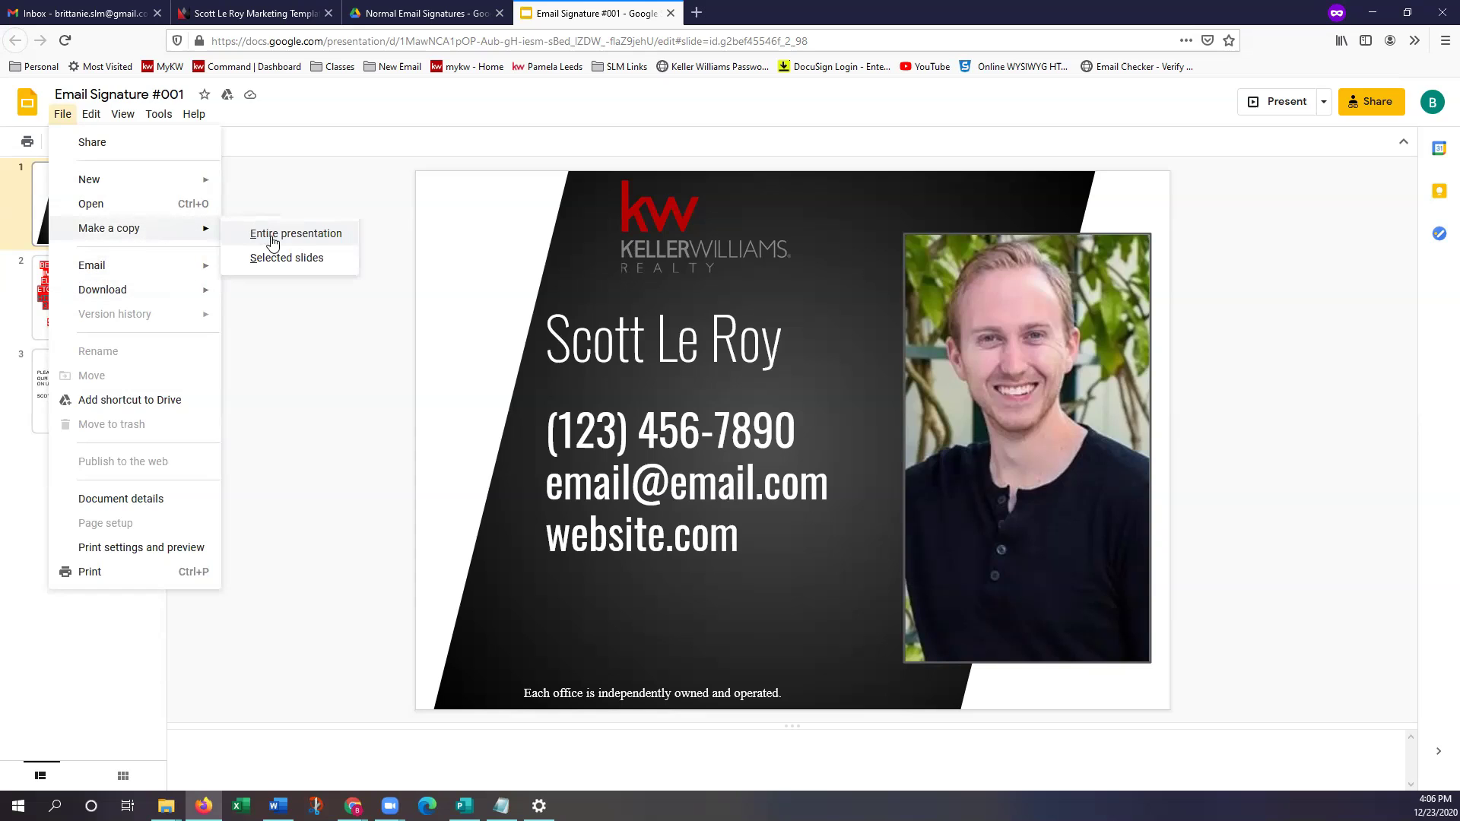
left_click(339, 243)
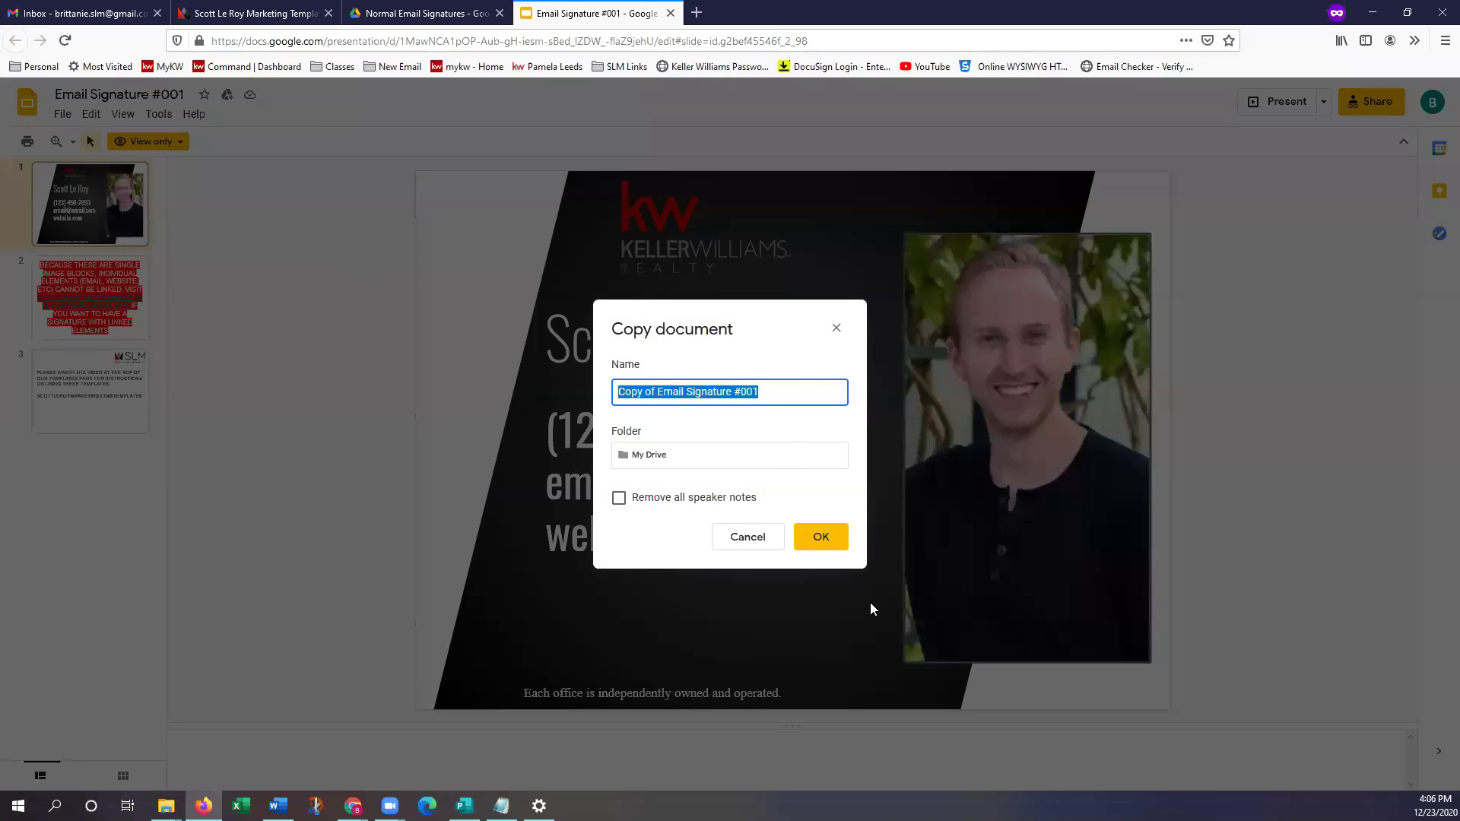
Name the copy after the new agent's email signature and create it
left_click(785, 399)
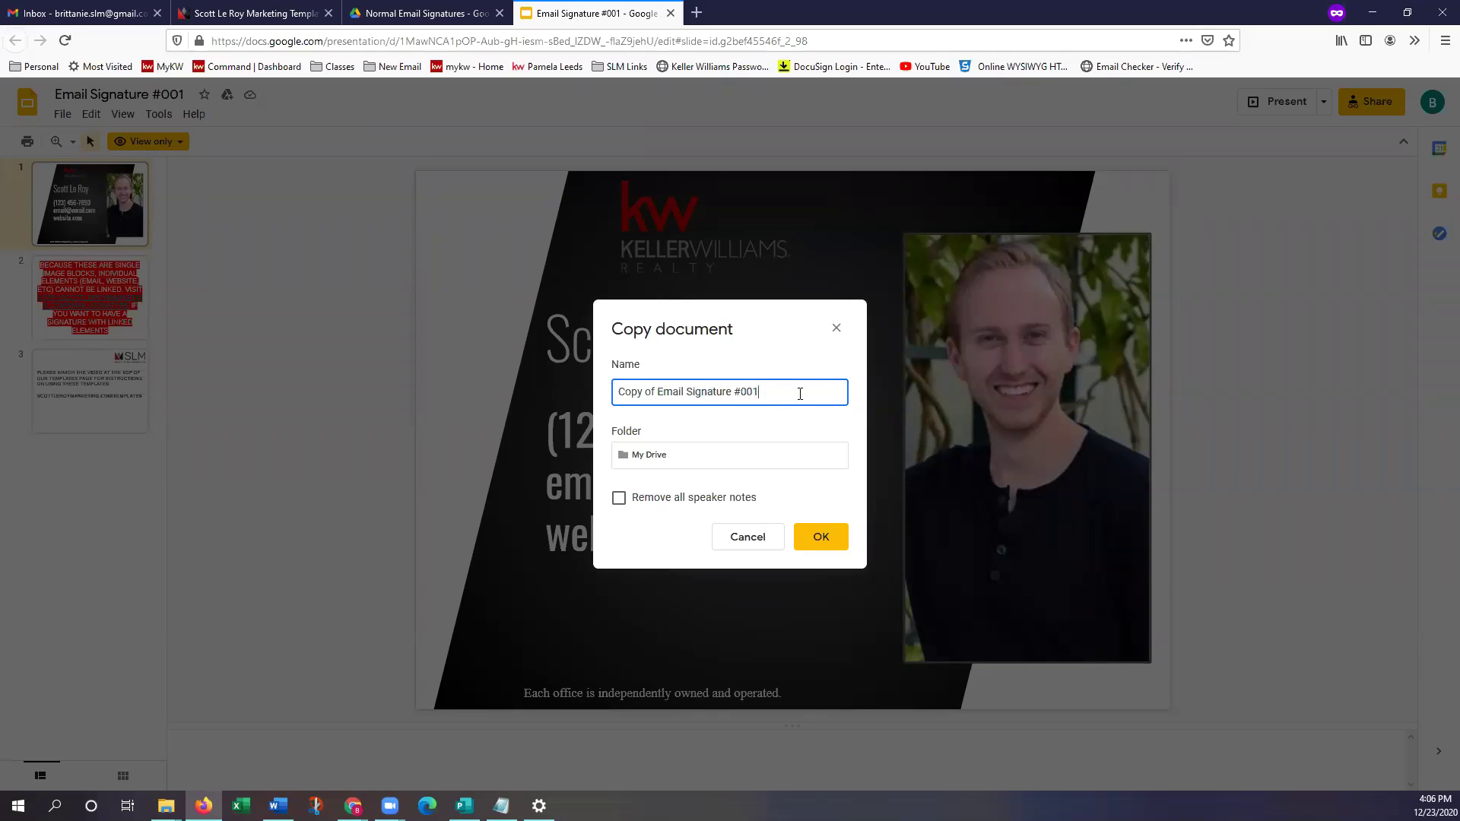
left_click_drag(758, 394, 597, 396)
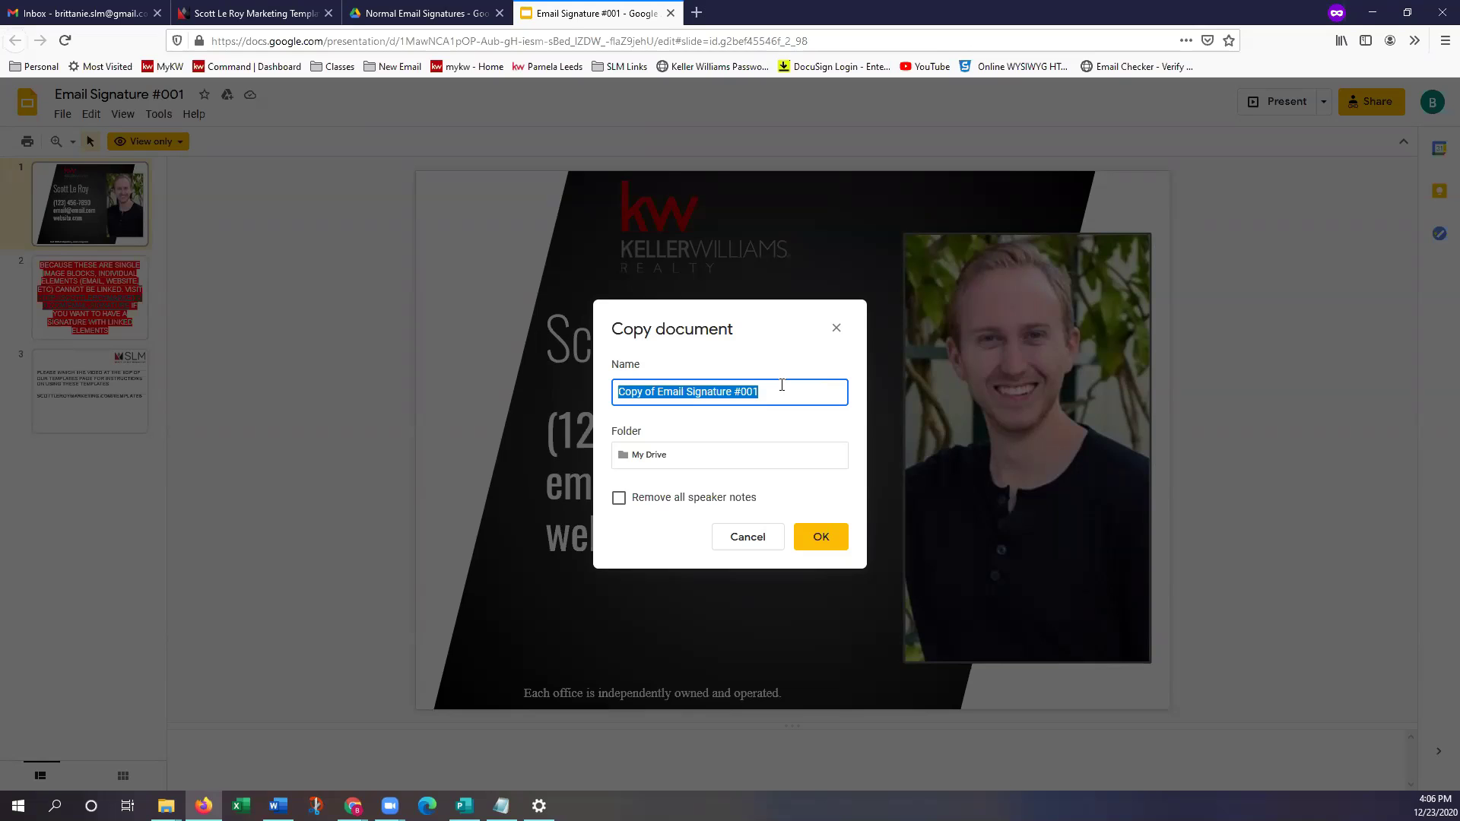
type("Brittanie EMail Sig")
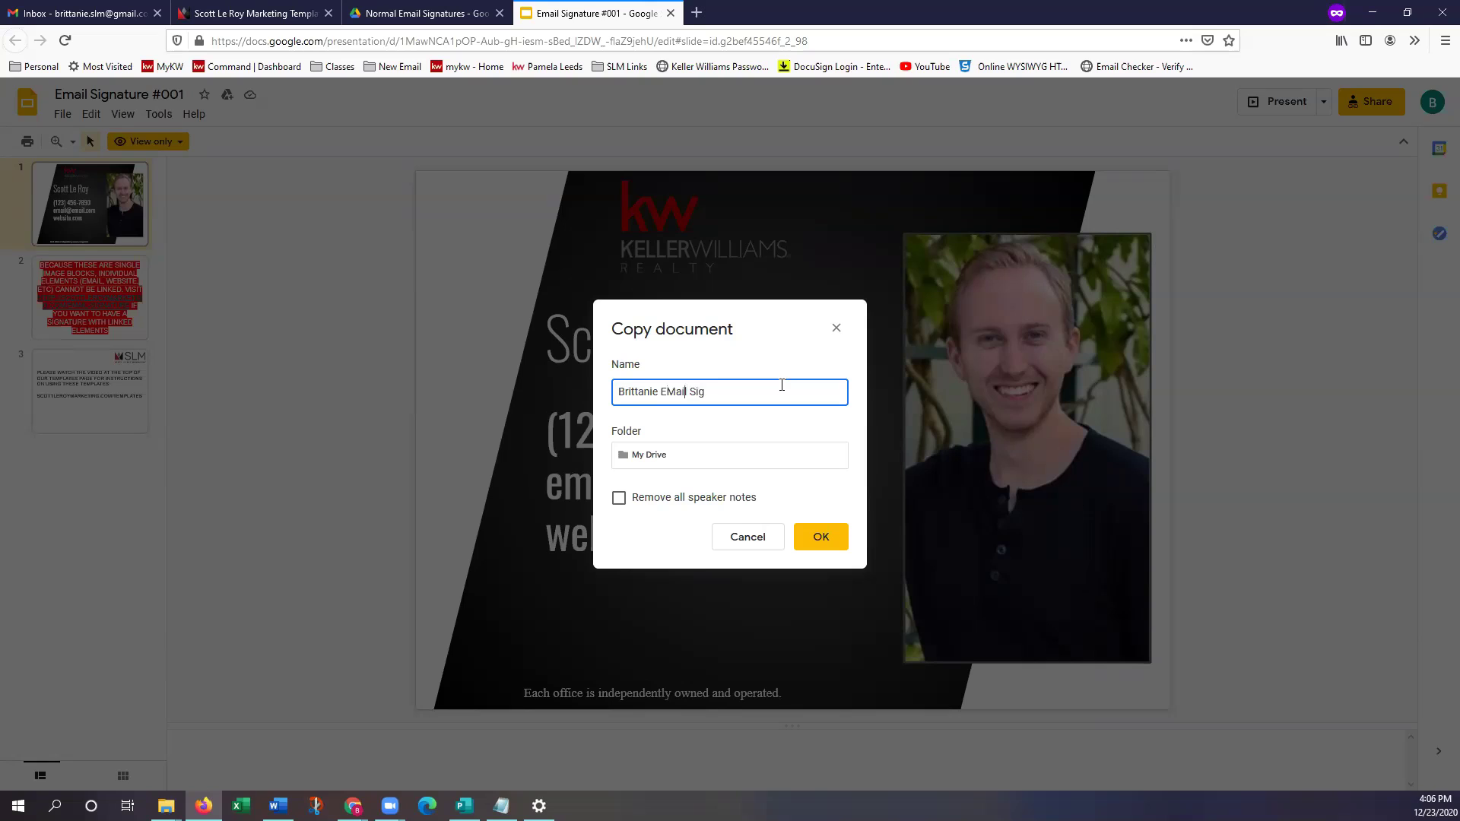
key("BackSpace")
type("ma")
left_click(835, 547)
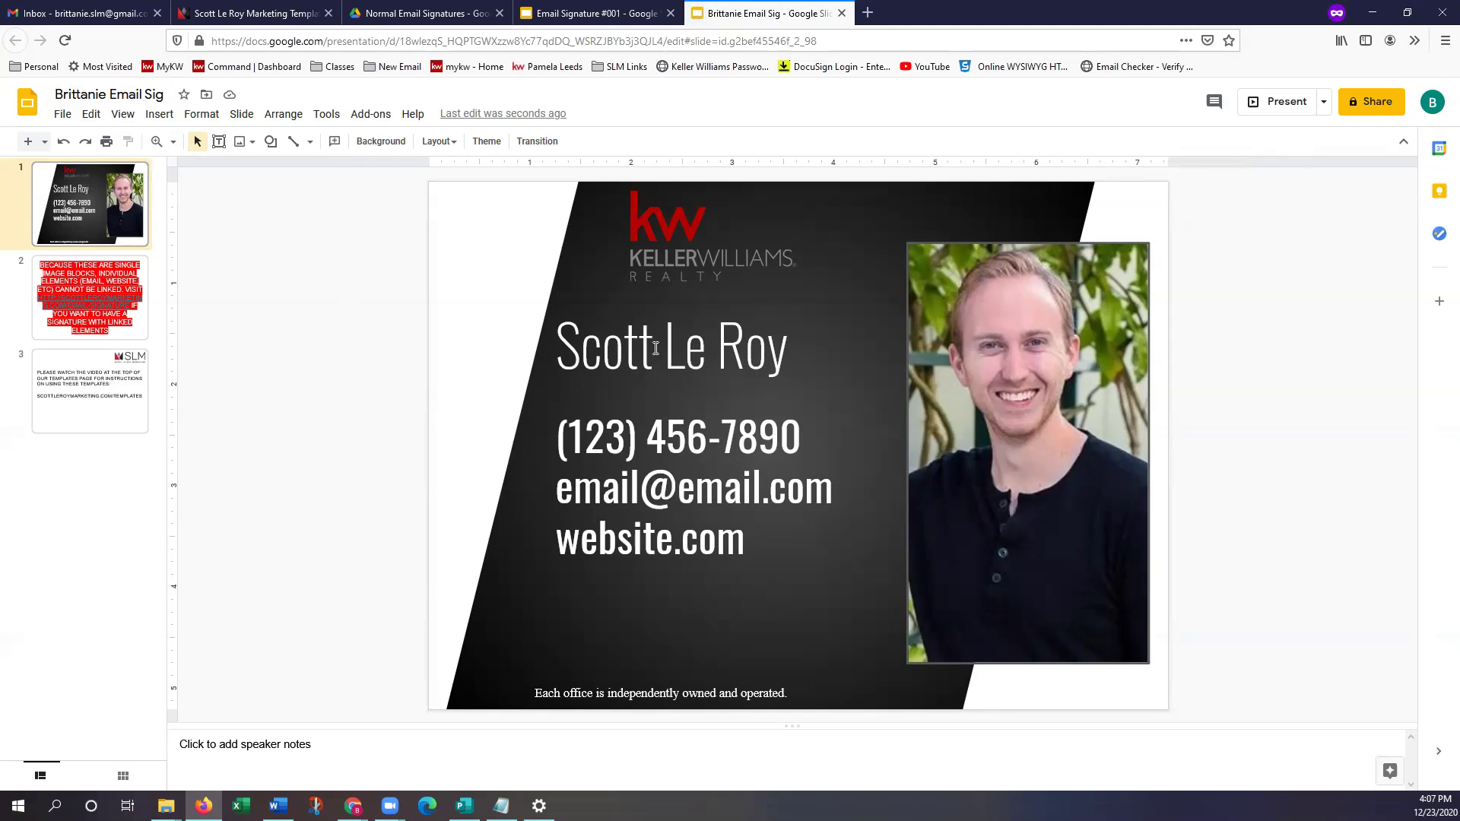
Replace the placeholder name and phone number with the agent's full name and phone number
left_click(655, 348)
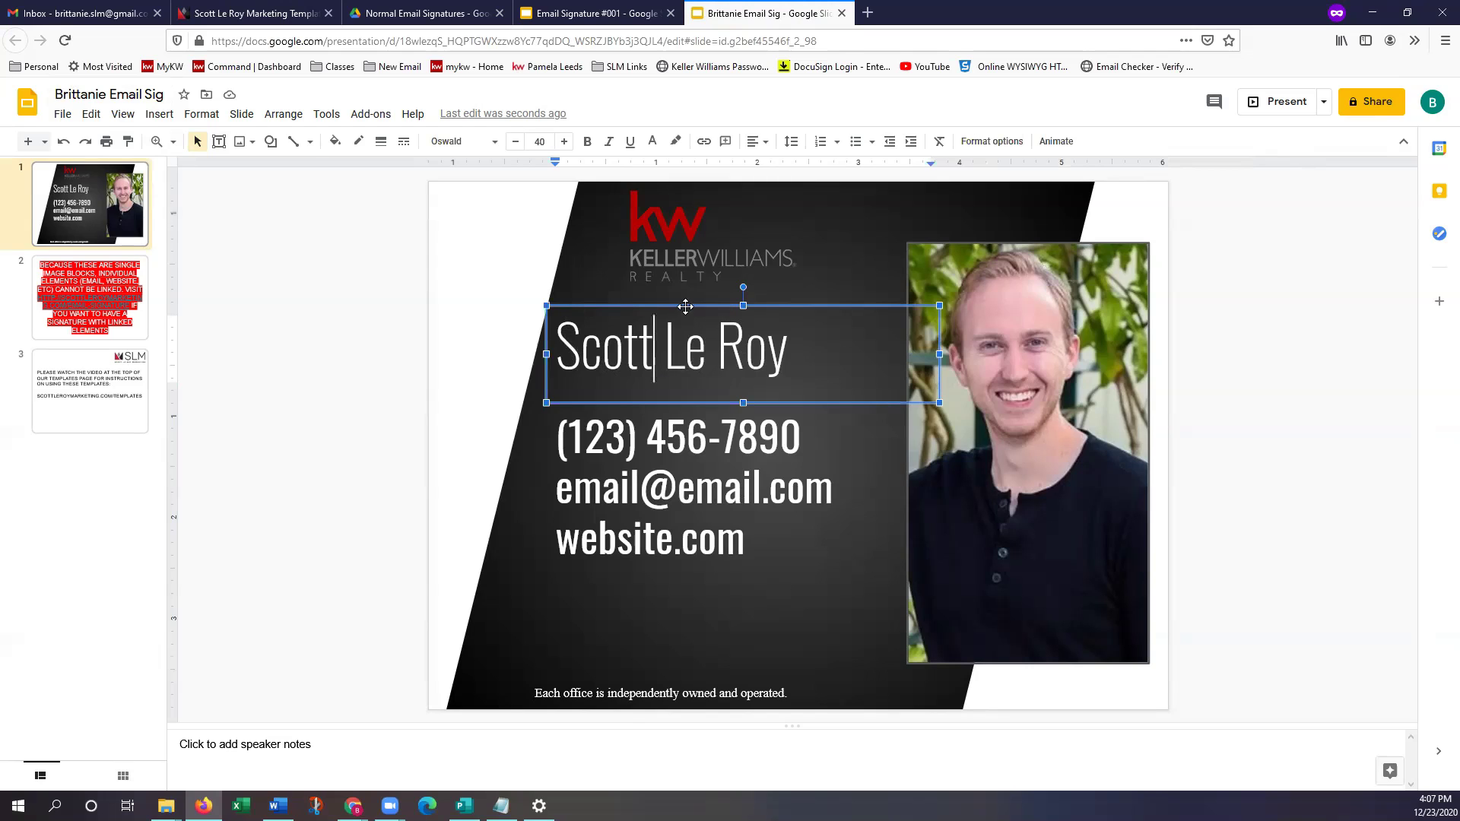
triple_click(637, 355)
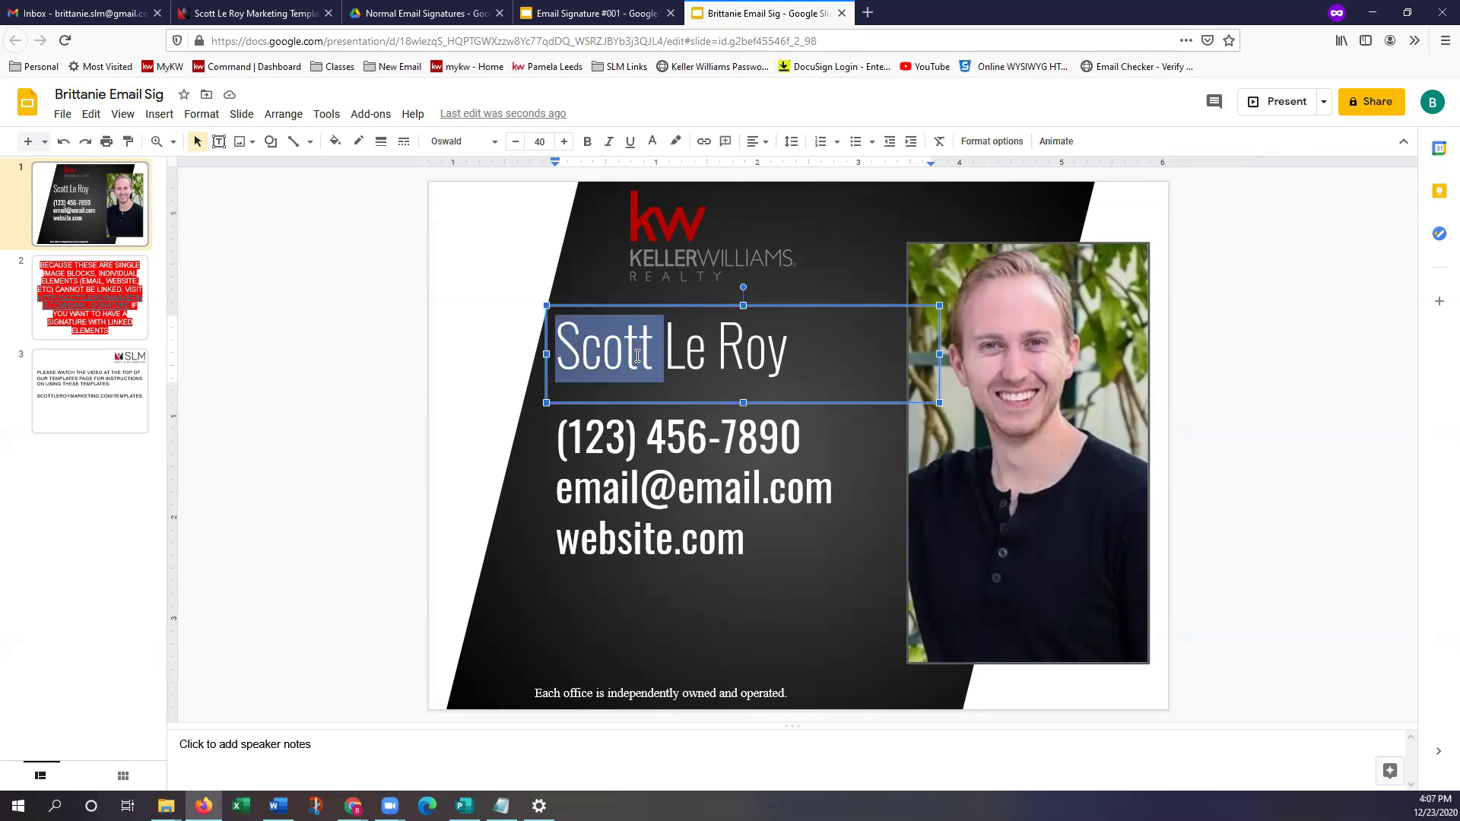
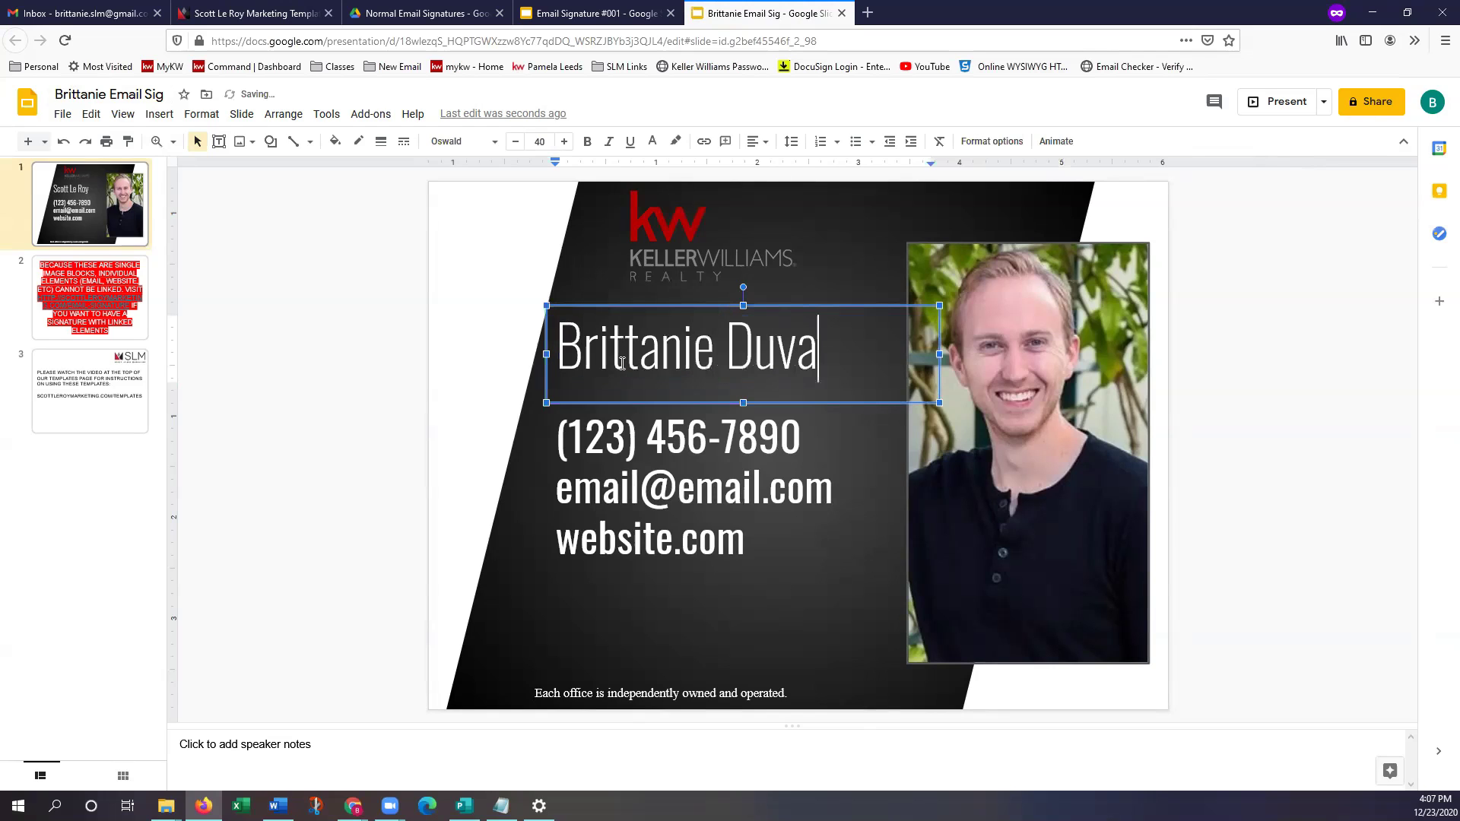
left_click(695, 444)
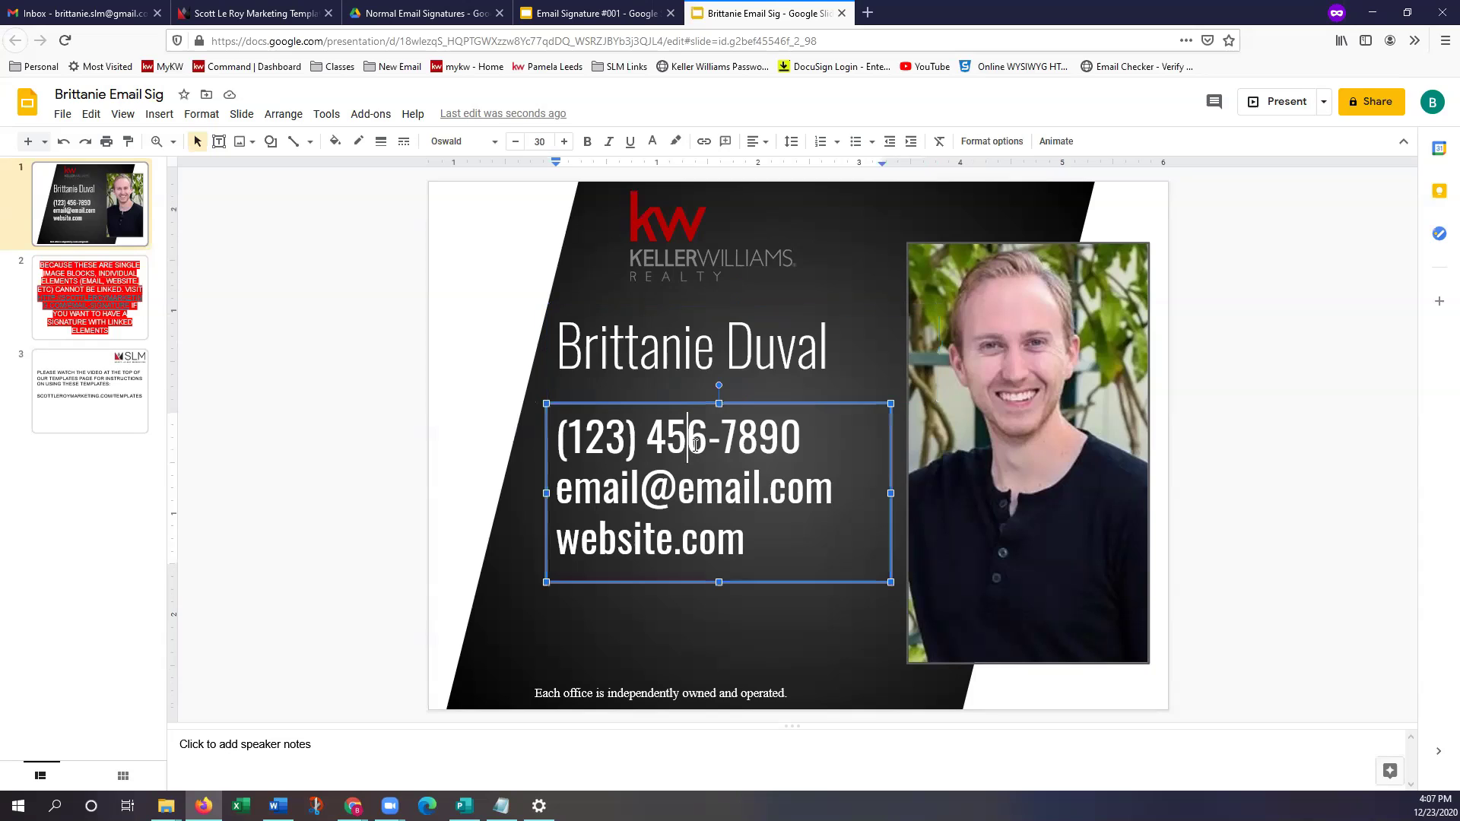
triple_click(654, 437)
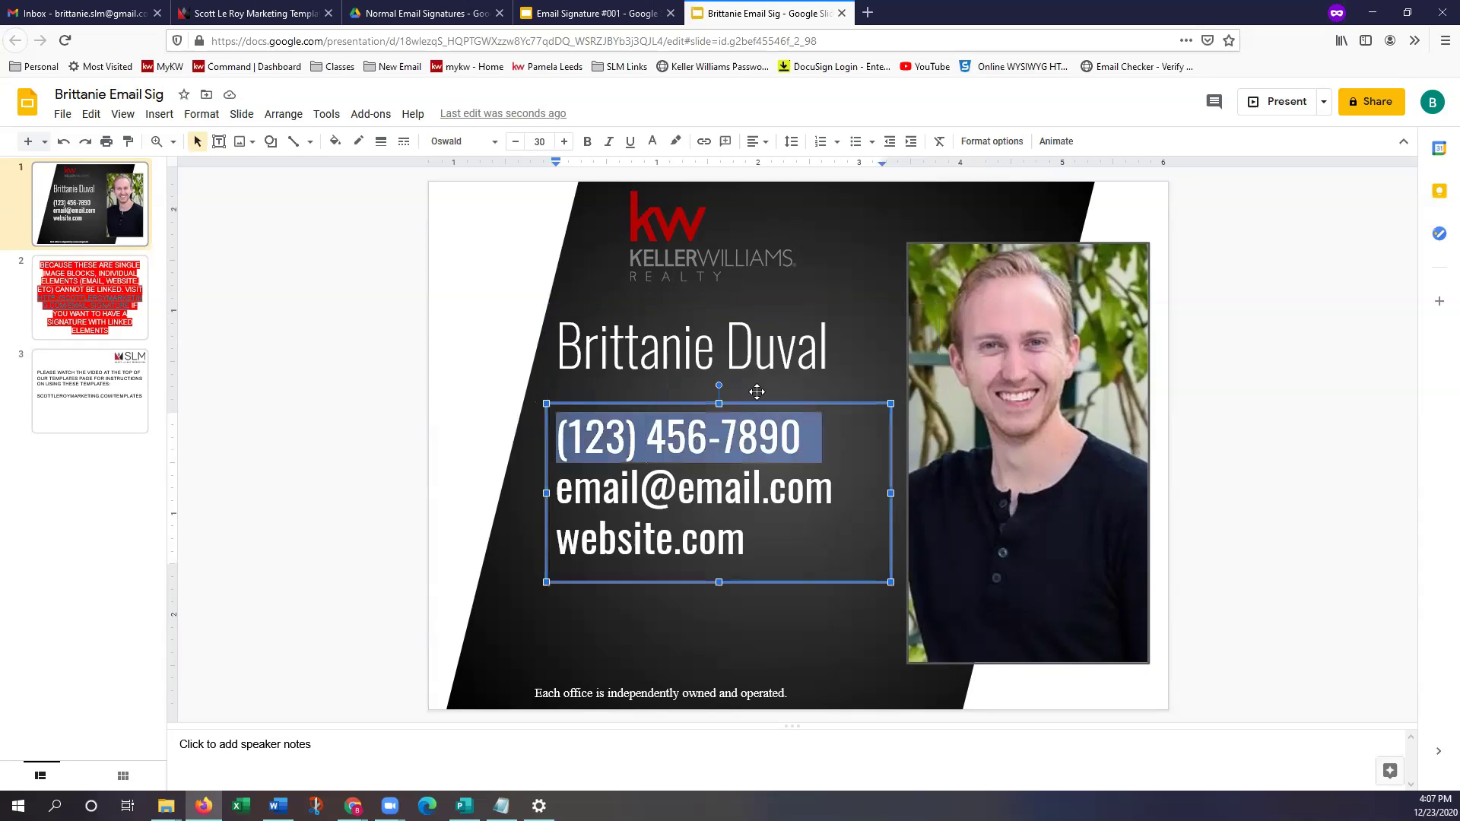
type("31")
key("BackSpace")
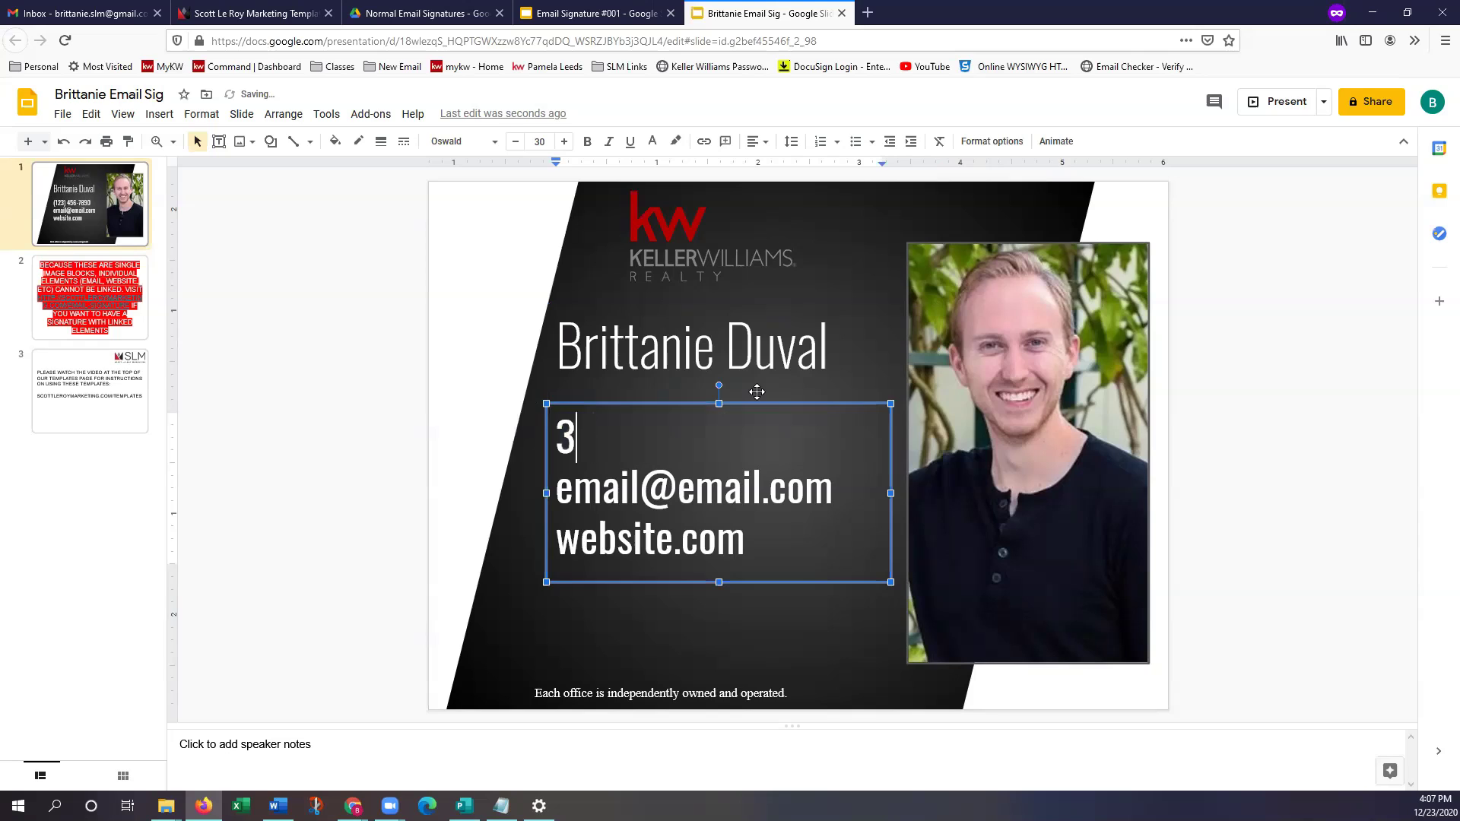
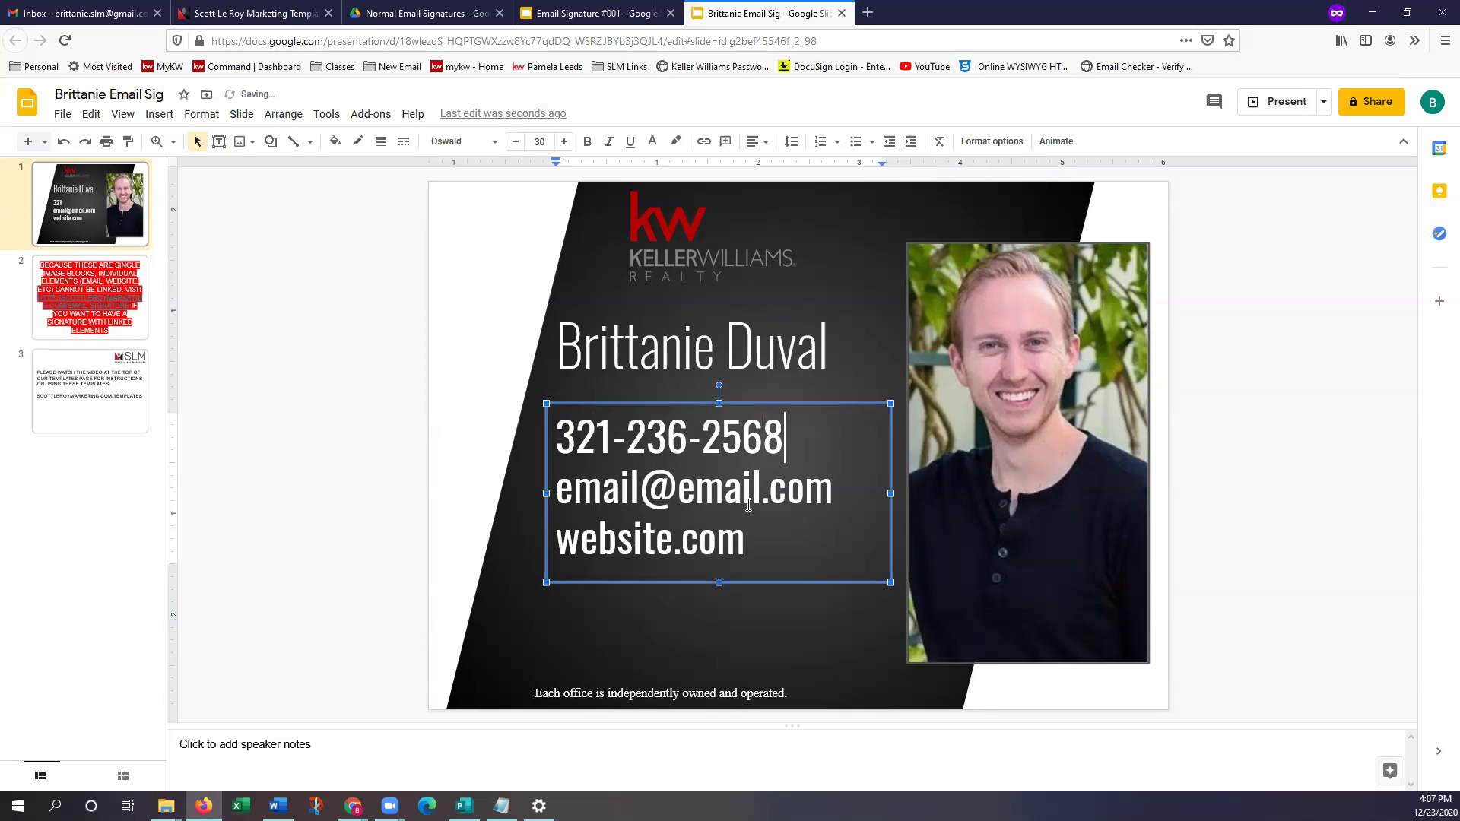
triple_click(759, 496)
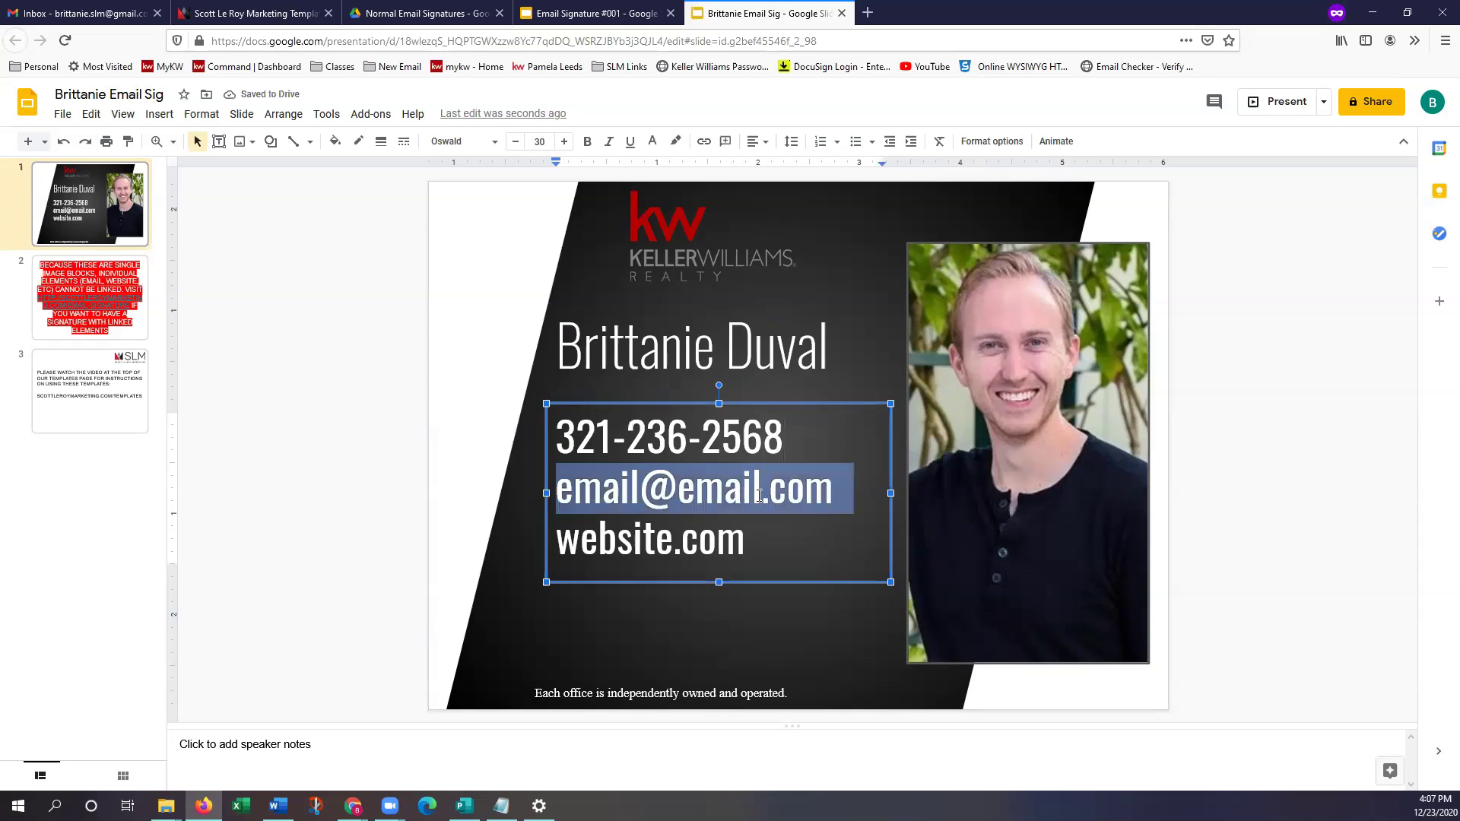
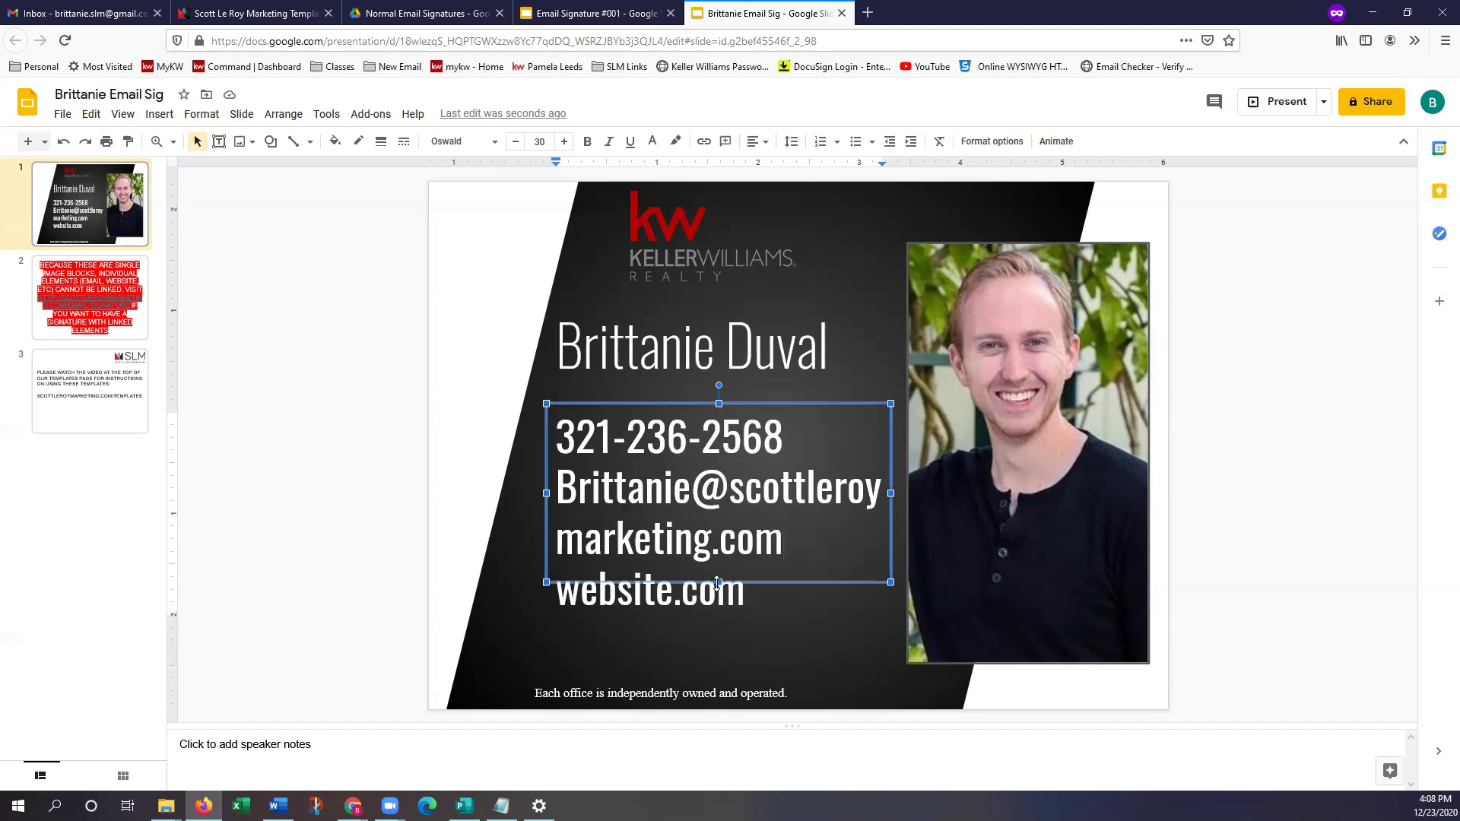
left_click_drag(717, 582, 719, 660)
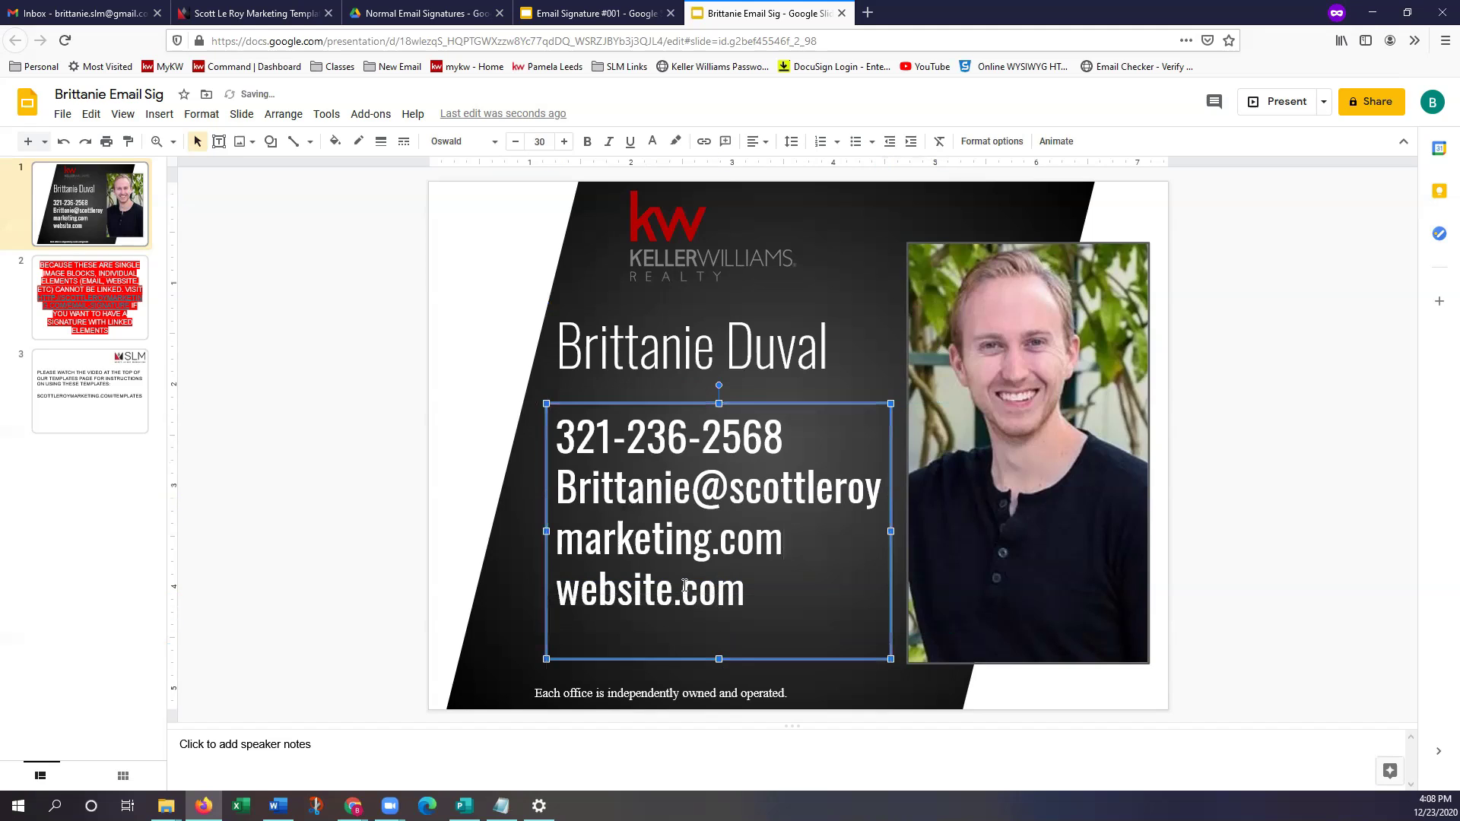
triple_click(686, 583)
type("sco")
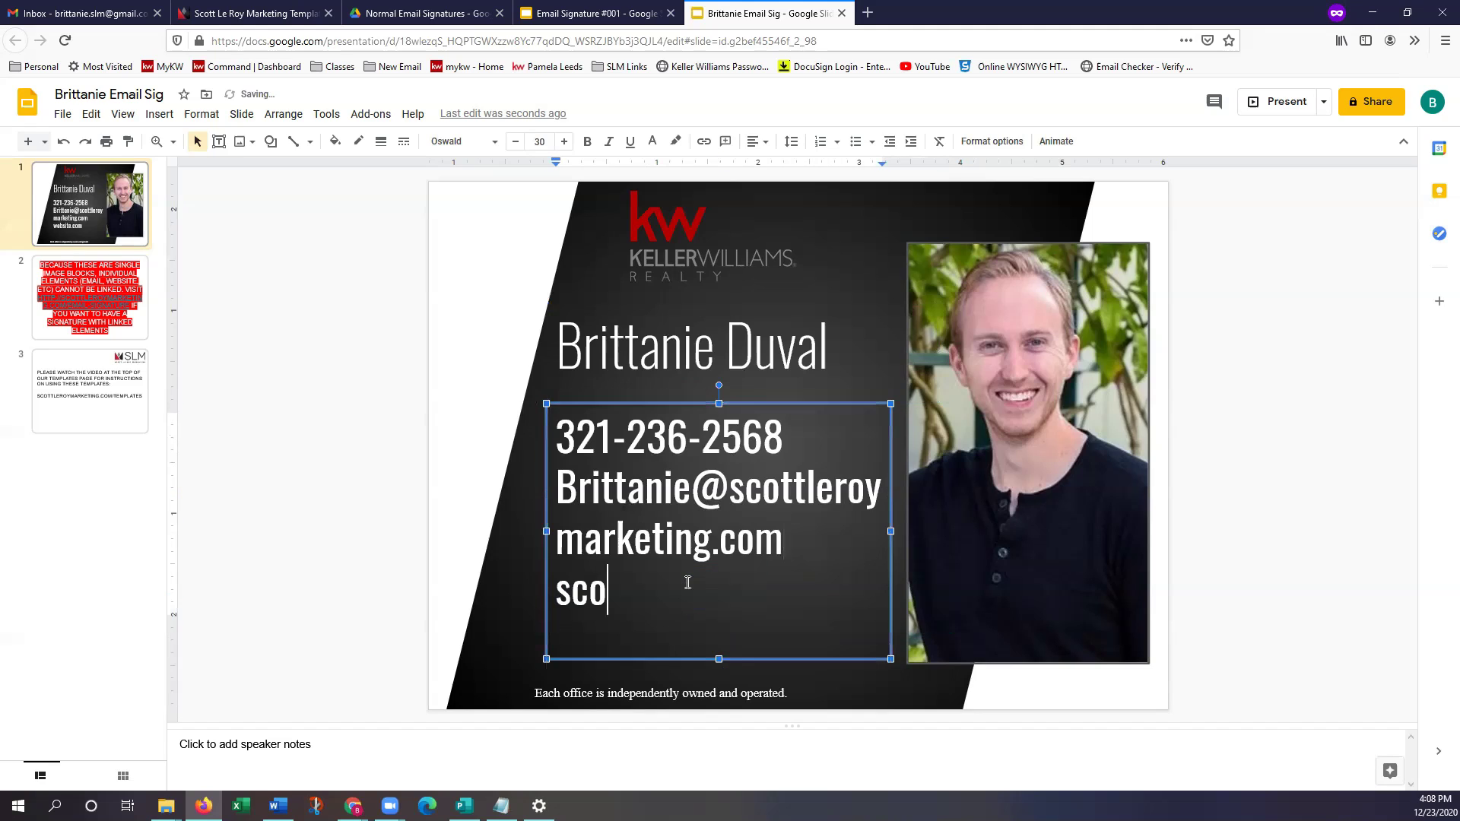
type("ttleroymarketing.com")
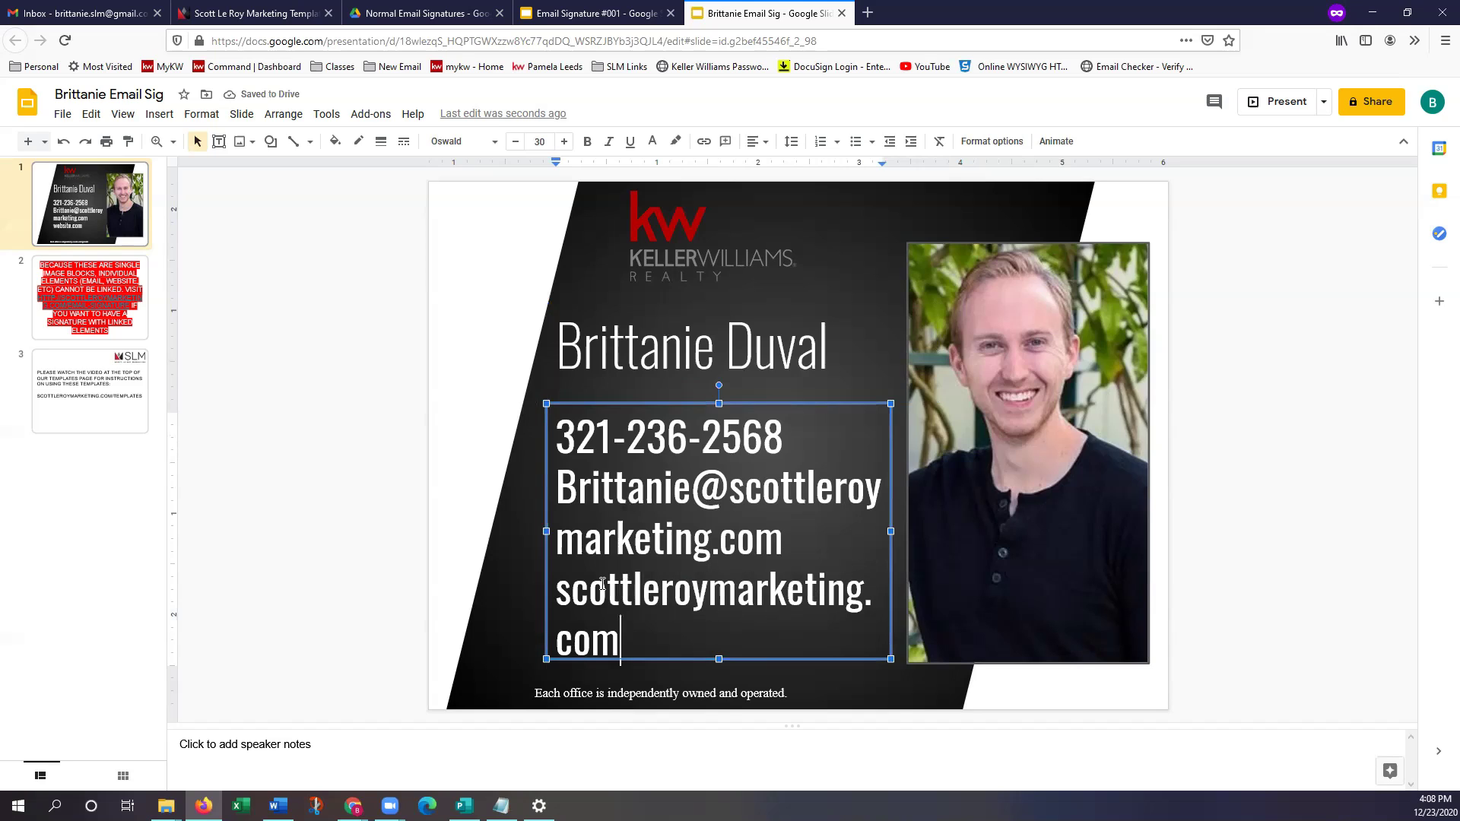
left_click(559, 580)
type("www.")
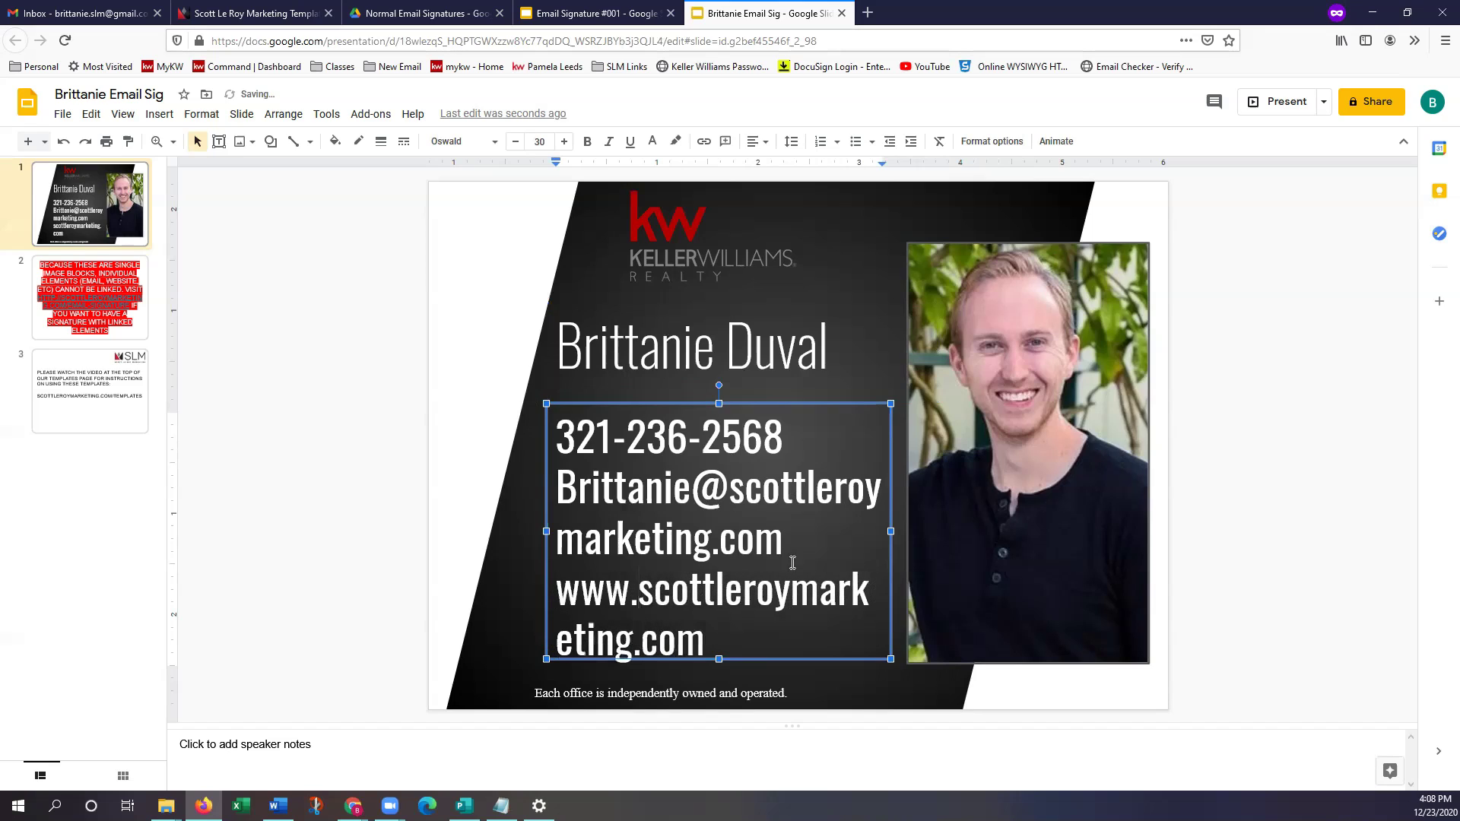
left_click(795, 521)
Select the e-mail and website lines and nudge the disclaimer box lower and left
left_click(727, 653)
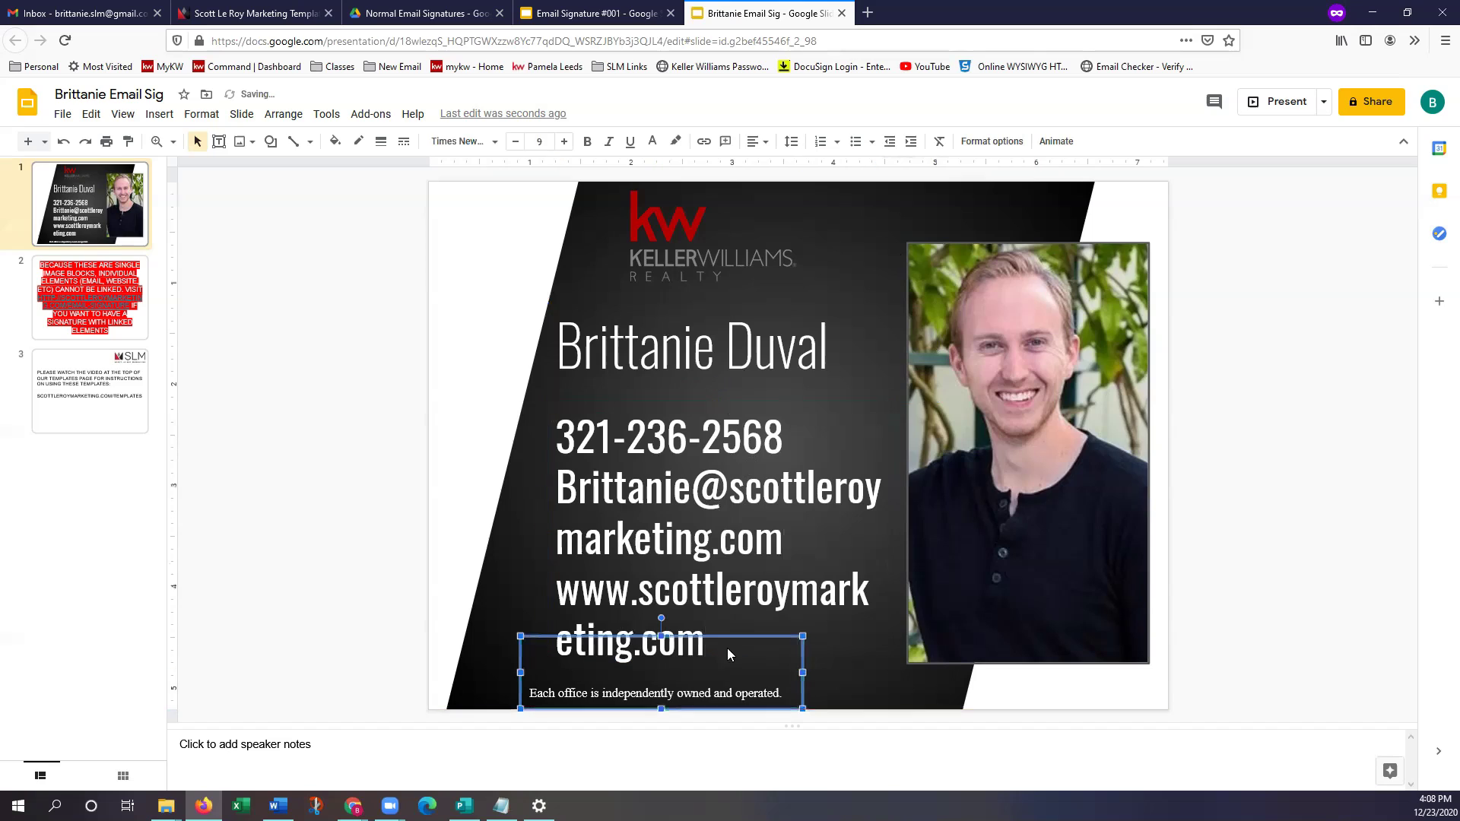
left_click(706, 609)
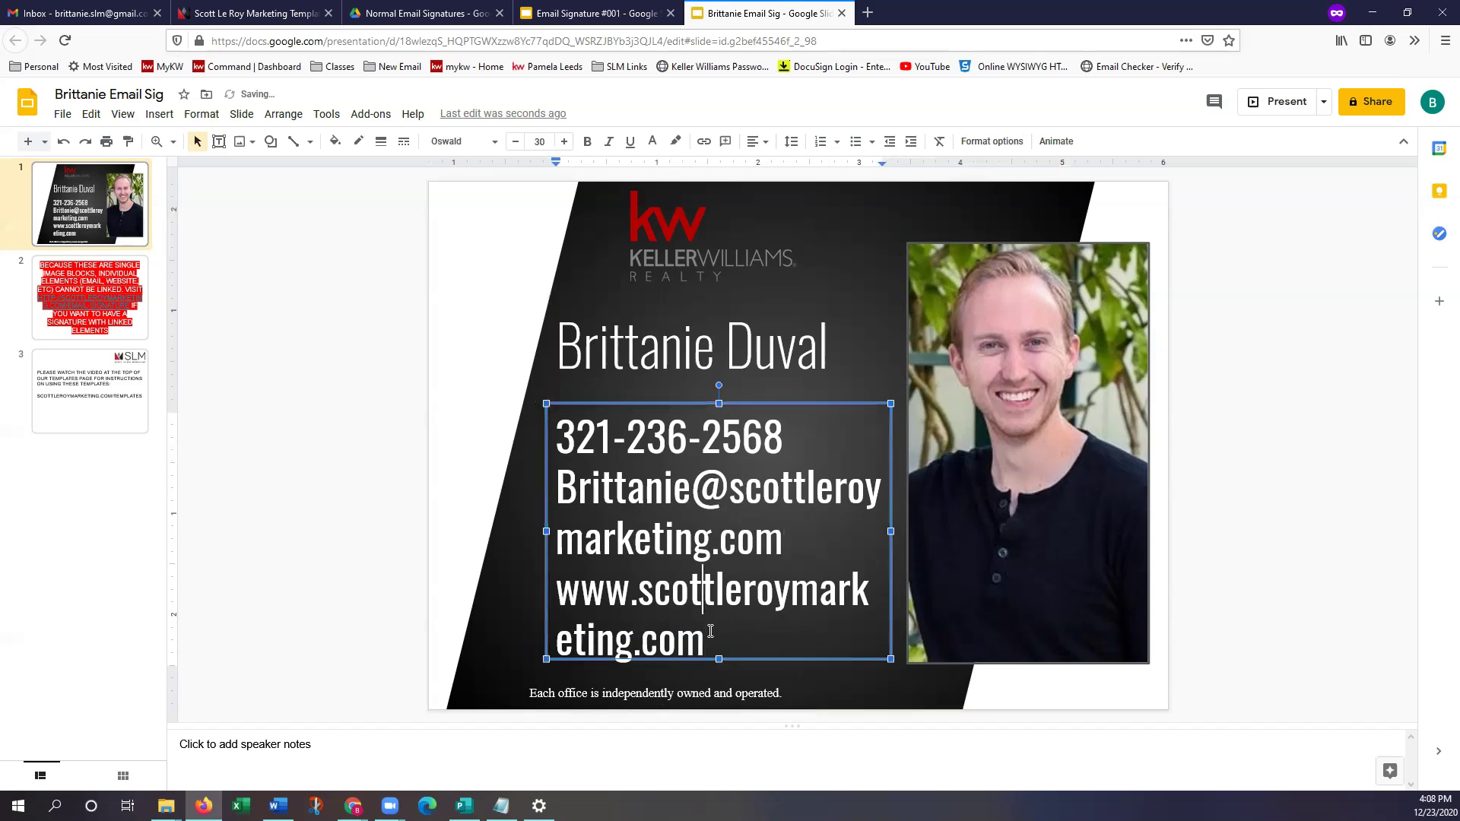
double_click(715, 639)
left_click_drag(616, 607, 530, 493)
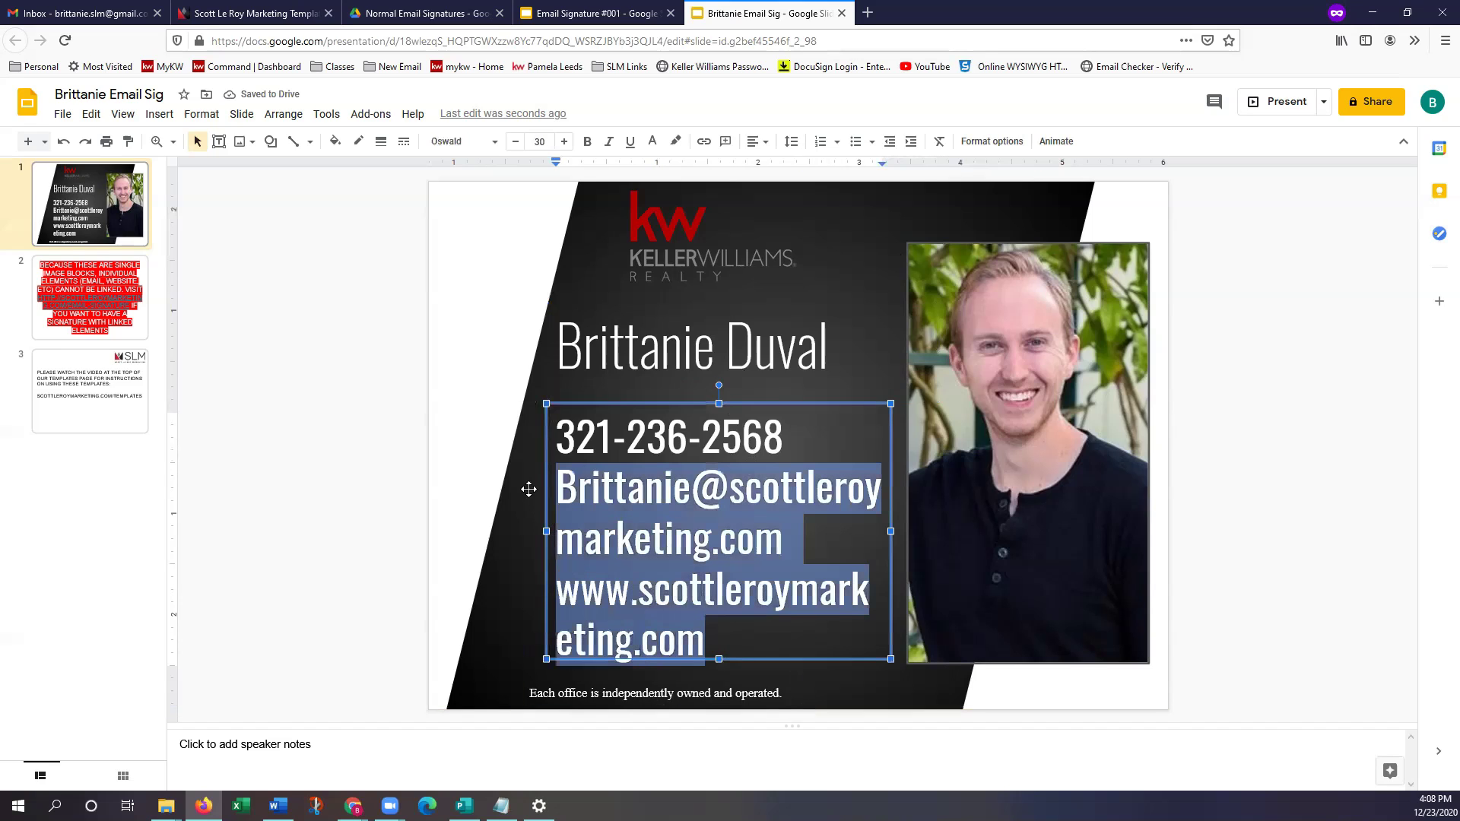
right_click(528, 495)
left_click(505, 511)
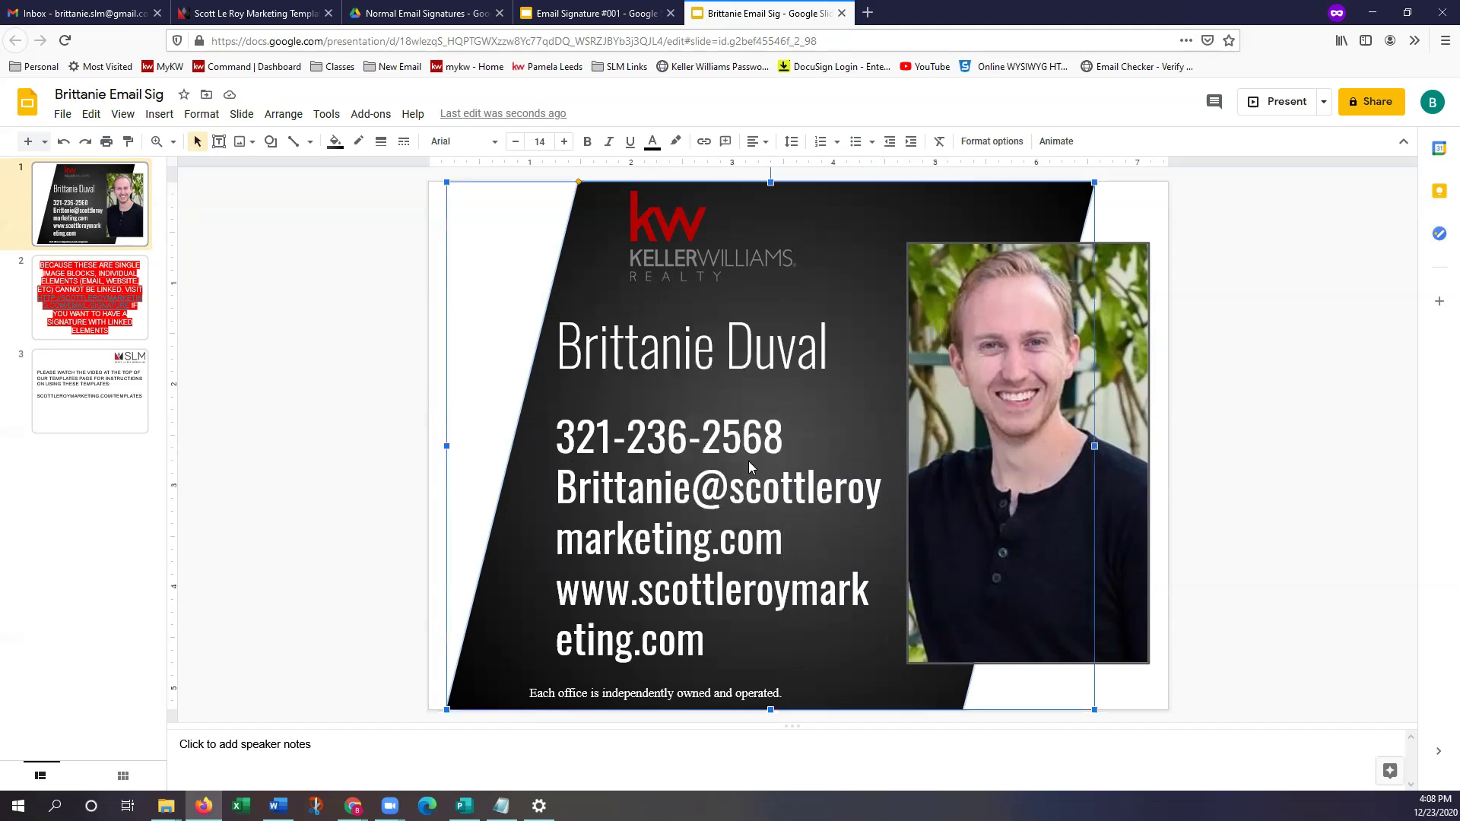
left_click(648, 509)
left_click(696, 640)
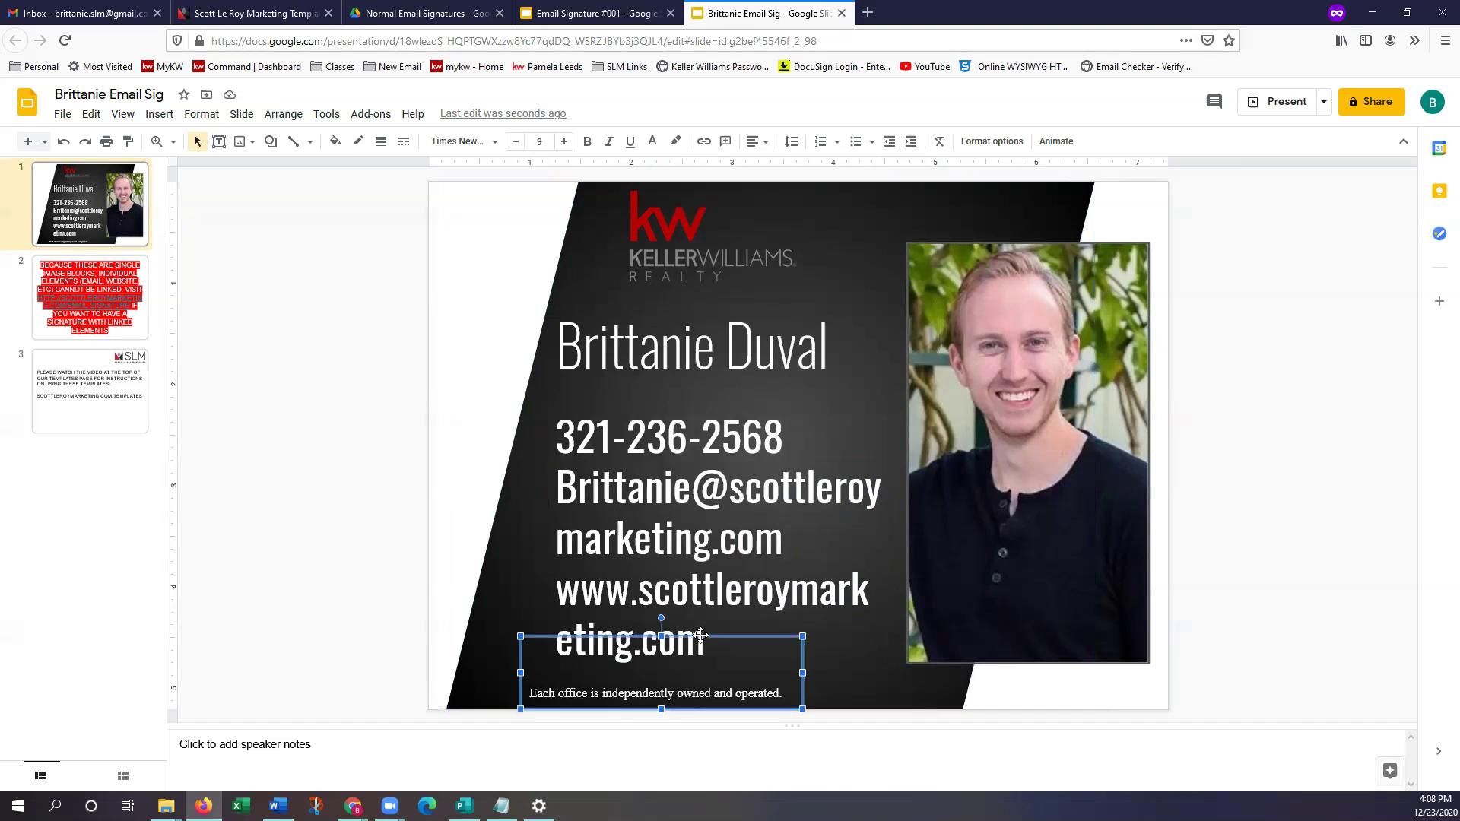
left_click(701, 617)
left_click_drag(699, 642, 559, 477)
left_click(691, 625)
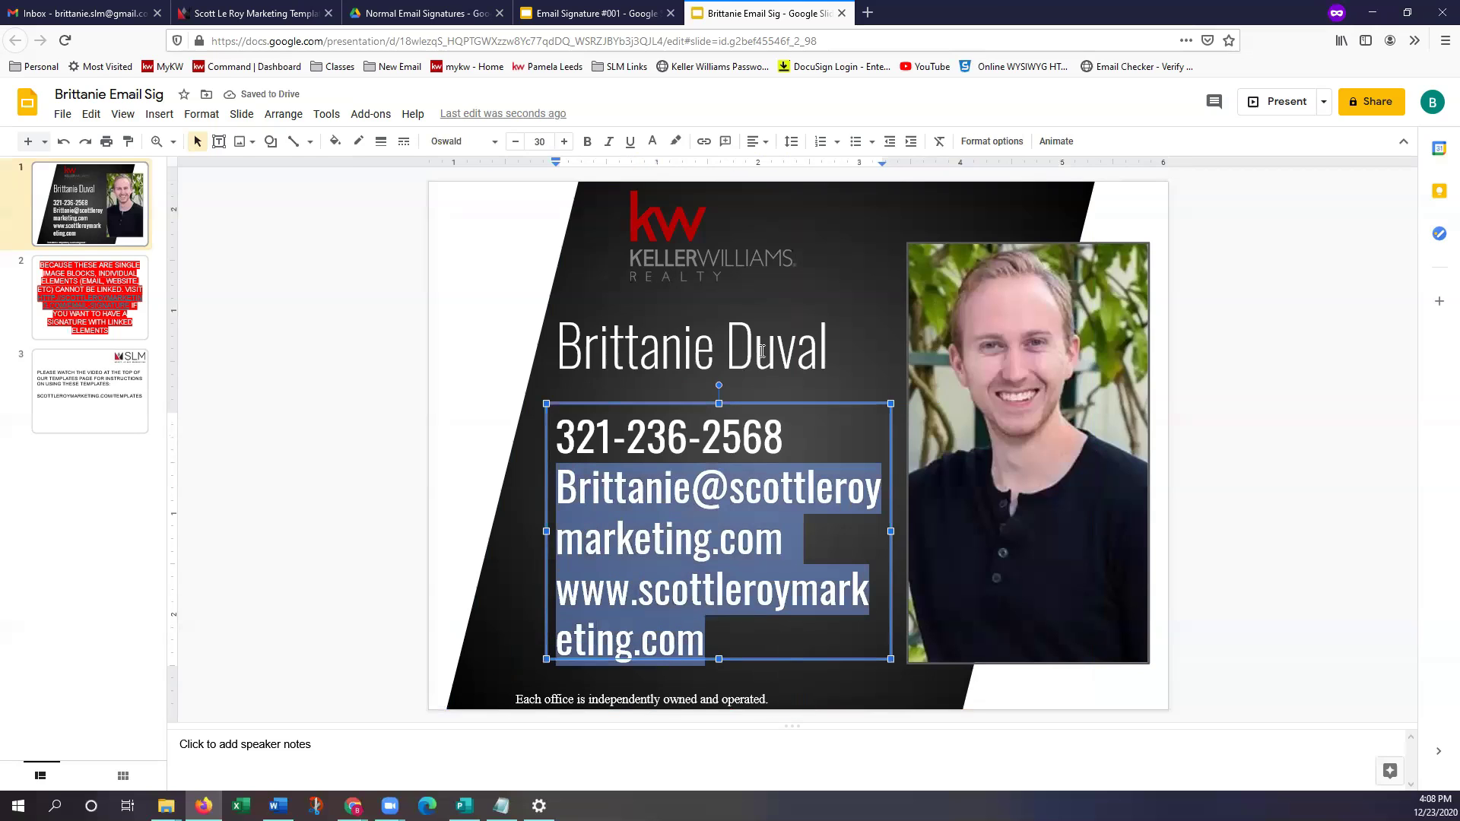
Set the e-mail and website lines to size 18, then widen and shorten the contact box
left_click(544, 141)
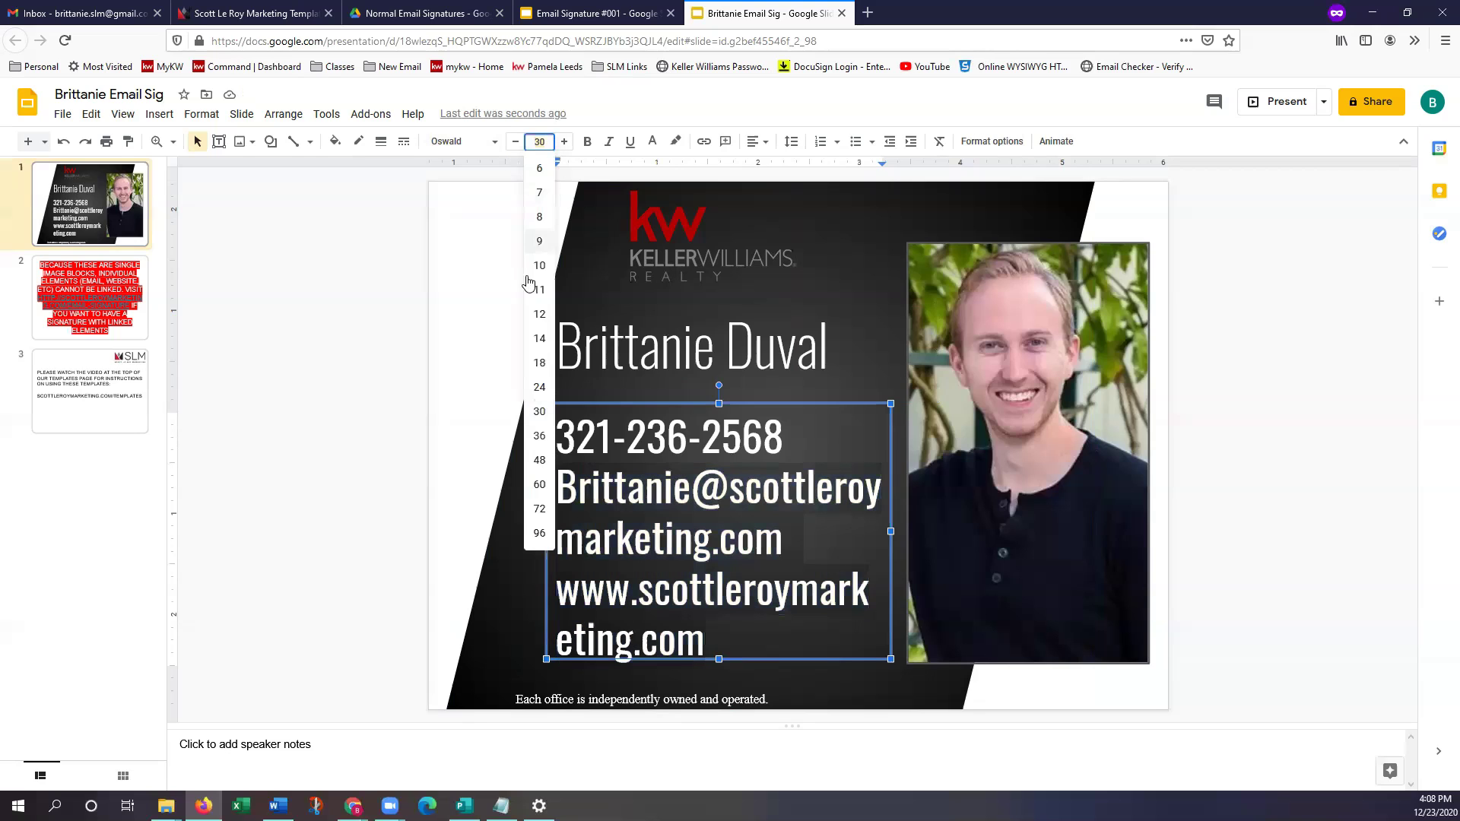
left_click(541, 363)
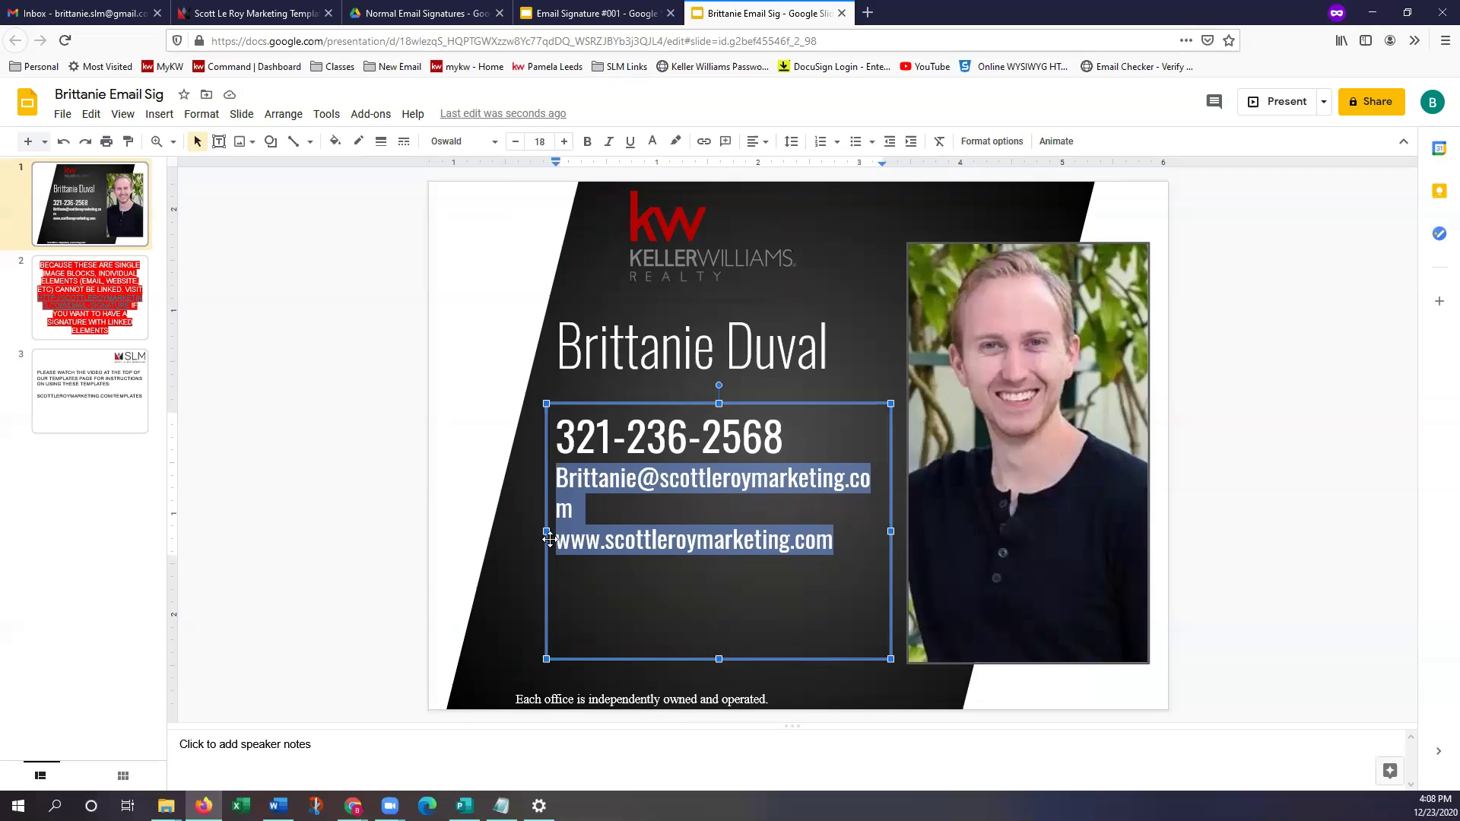
left_click_drag(545, 531, 529, 531)
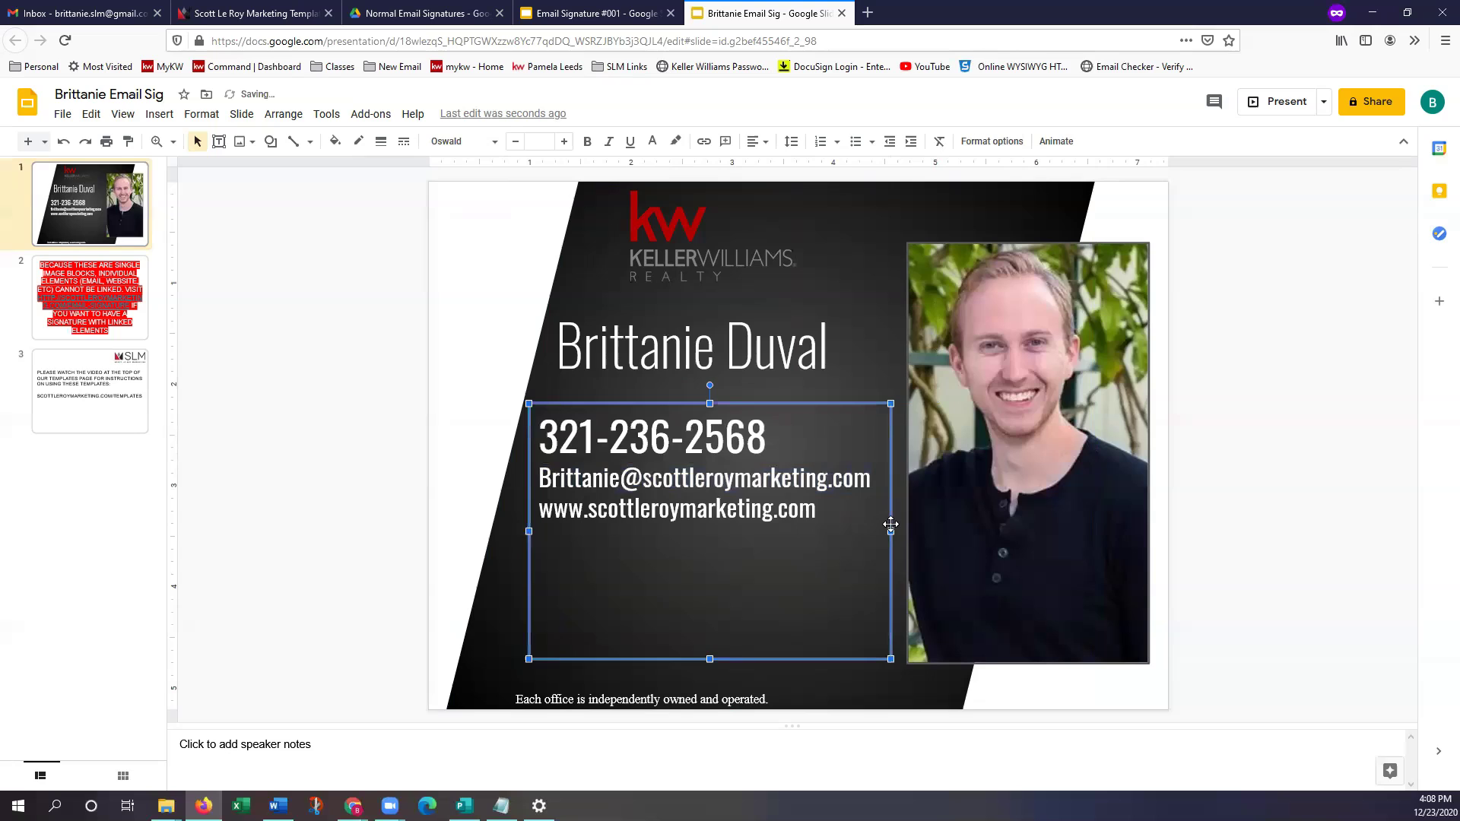
left_click_drag(711, 658, 711, 567)
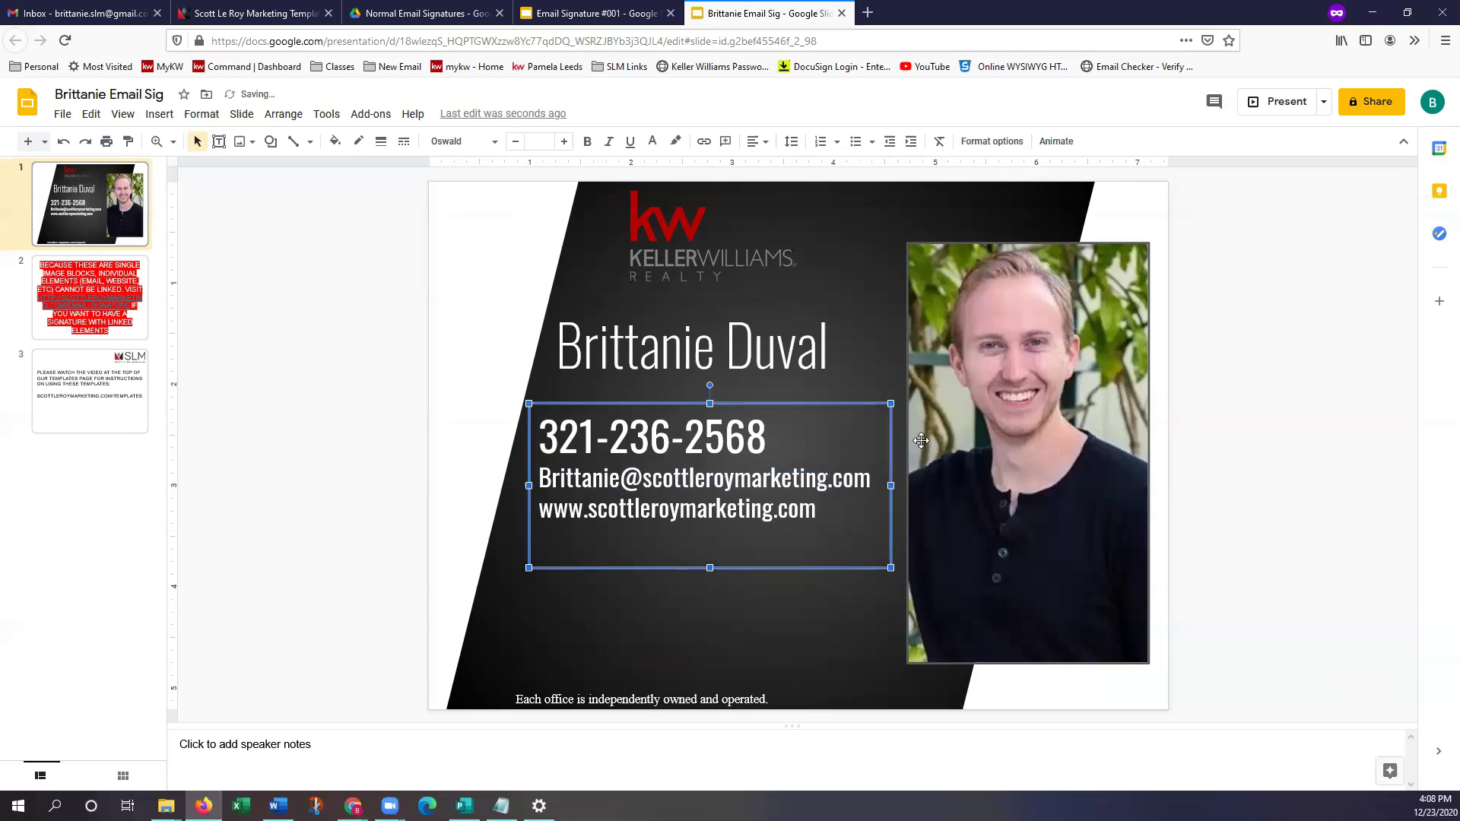
left_click(674, 433)
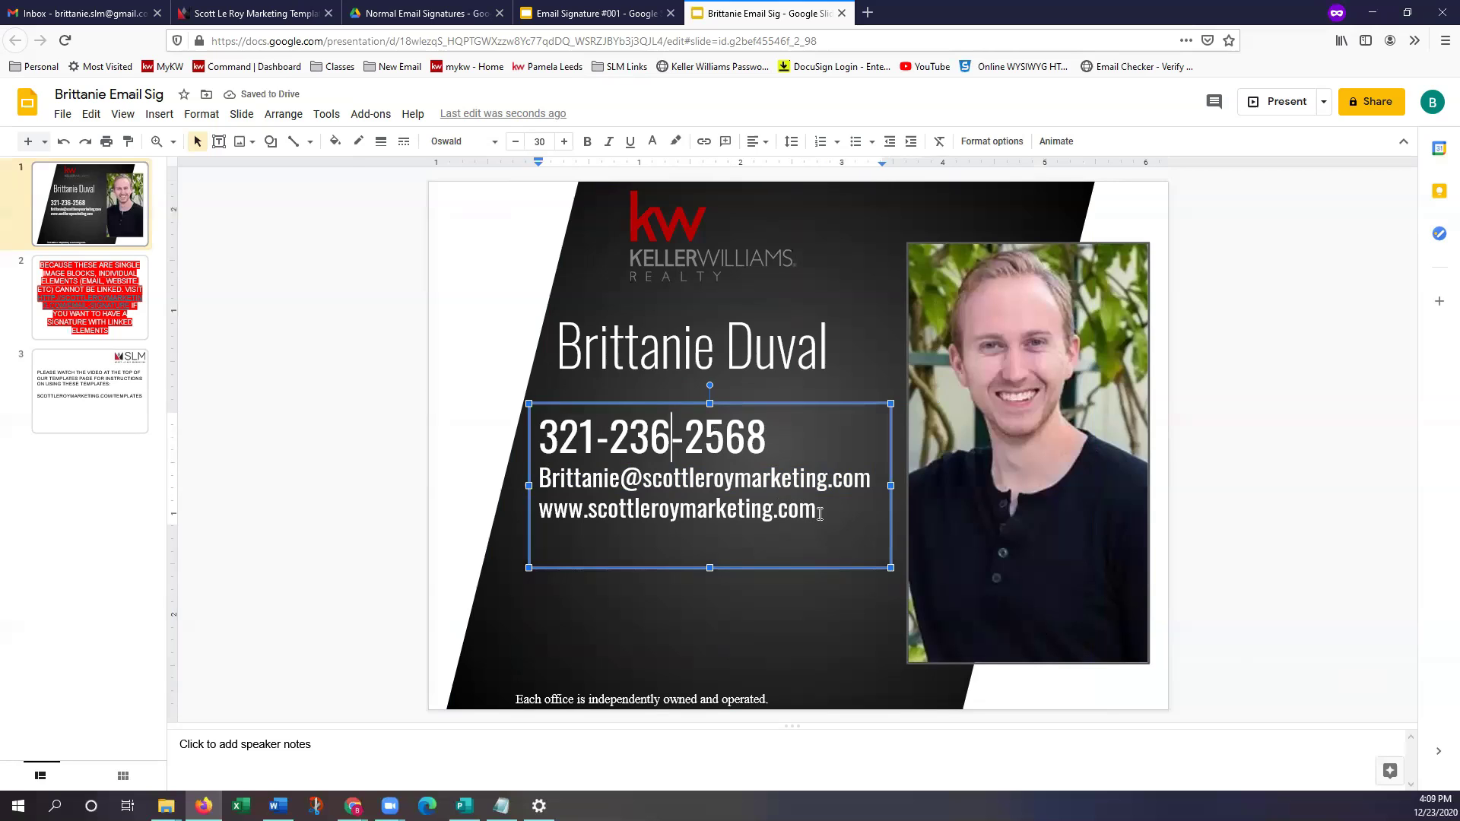
left_click_drag(816, 508, 520, 424)
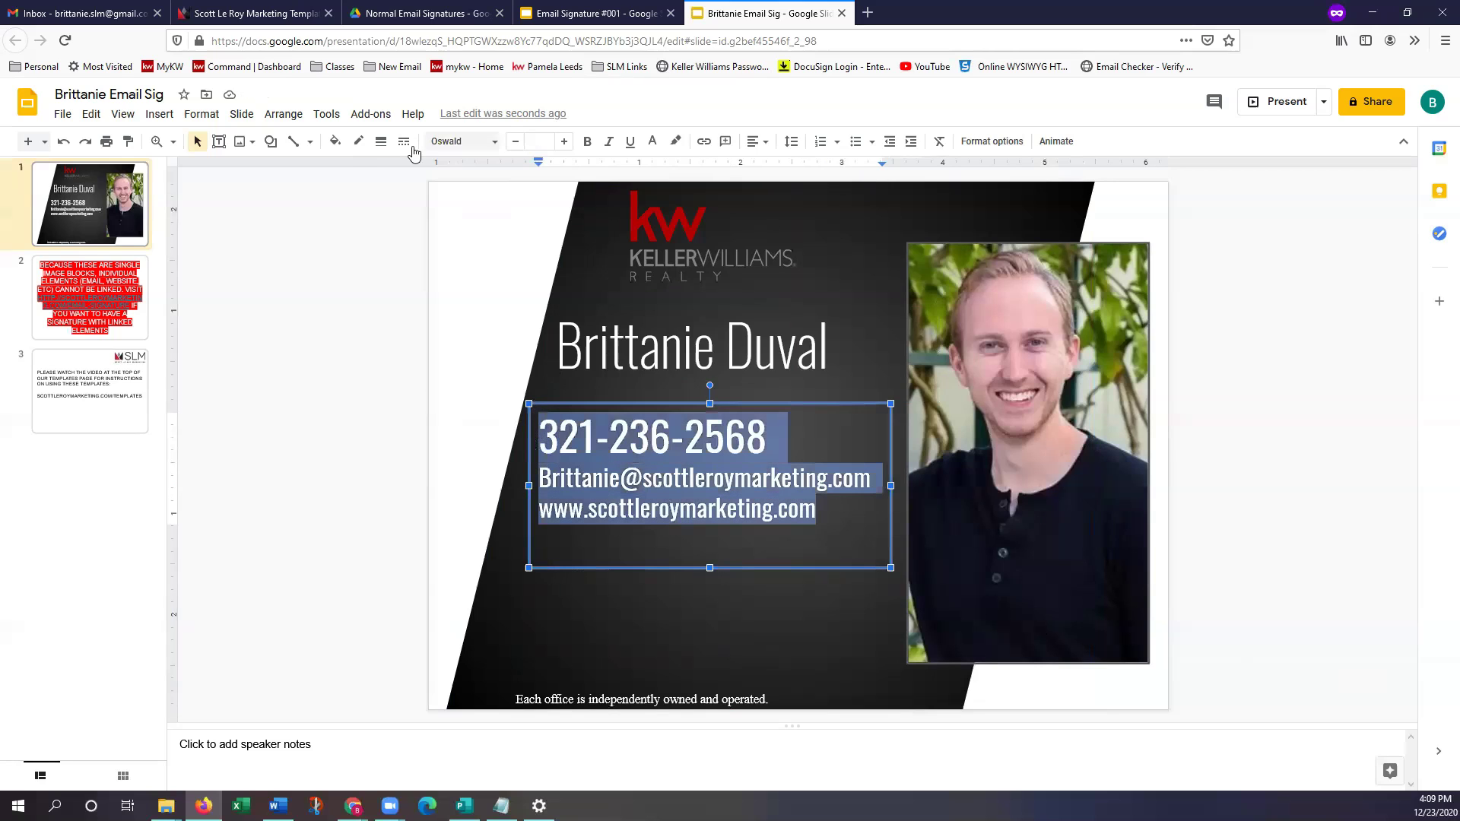
Center-align the three contact lines
left_click(448, 141)
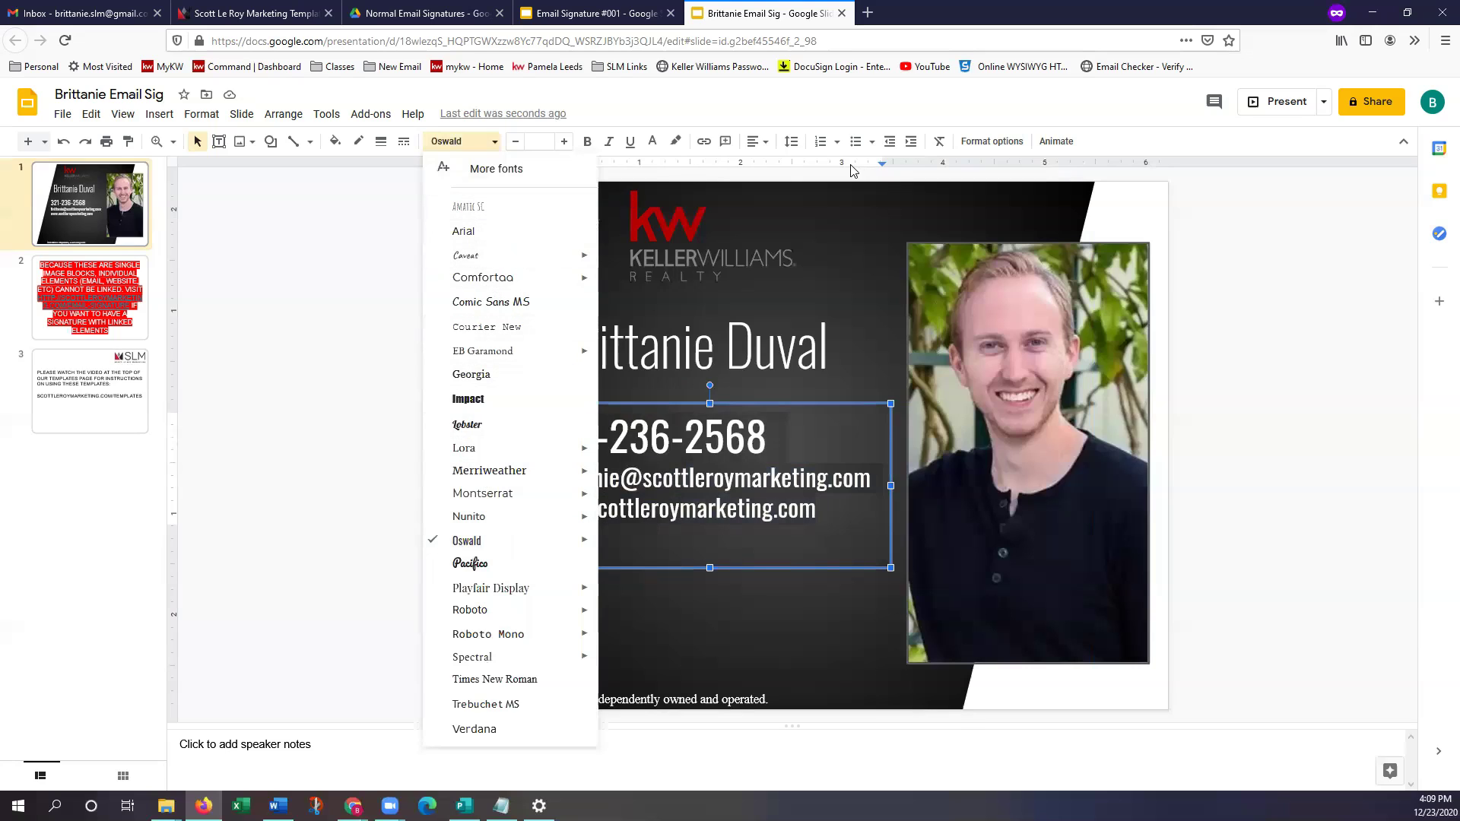
left_click(755, 141)
left_click(776, 178)
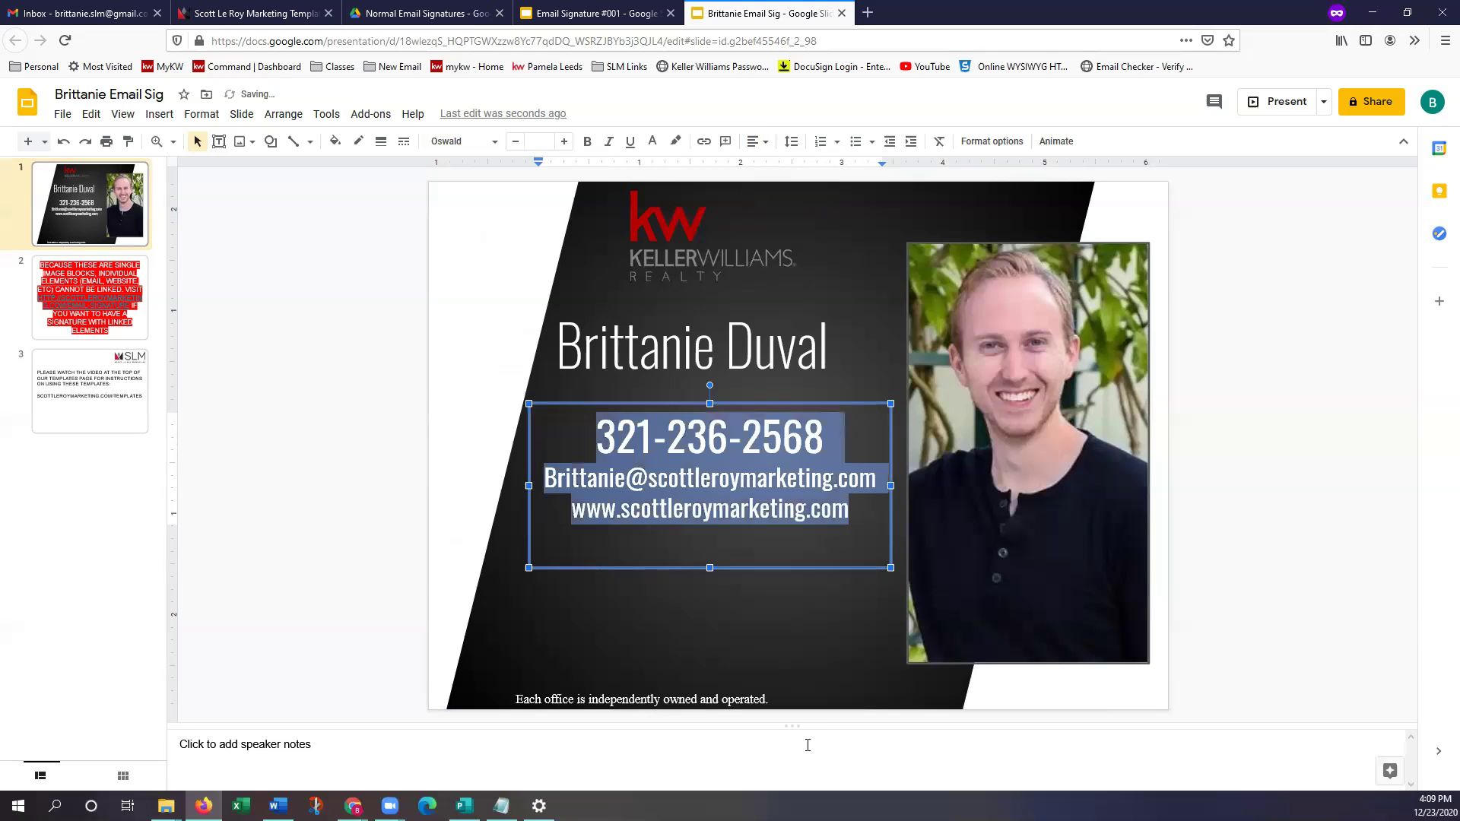
Center-align the agent's name and widen its text box to the left
left_click(712, 368)
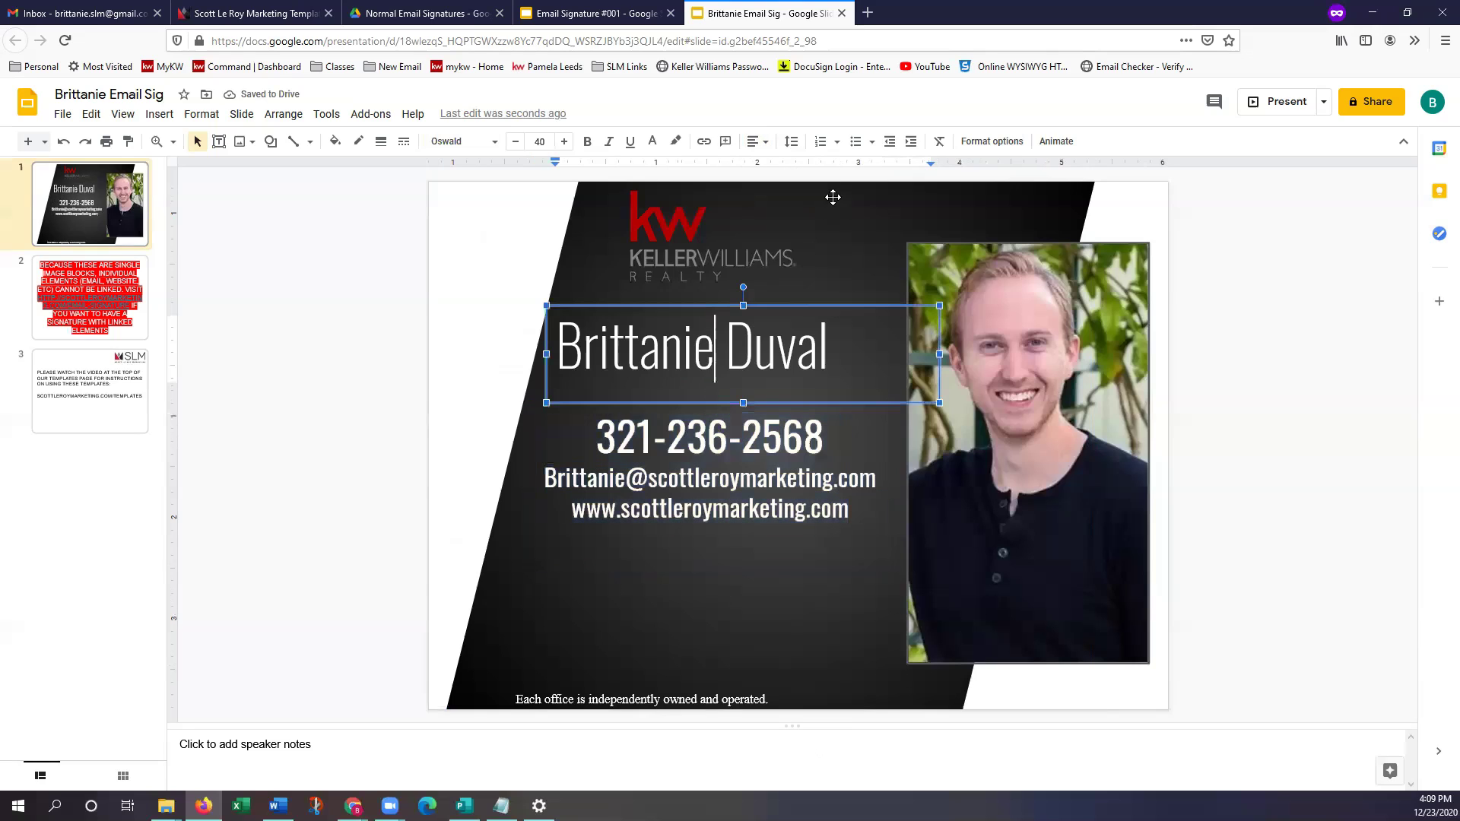
left_click(760, 143)
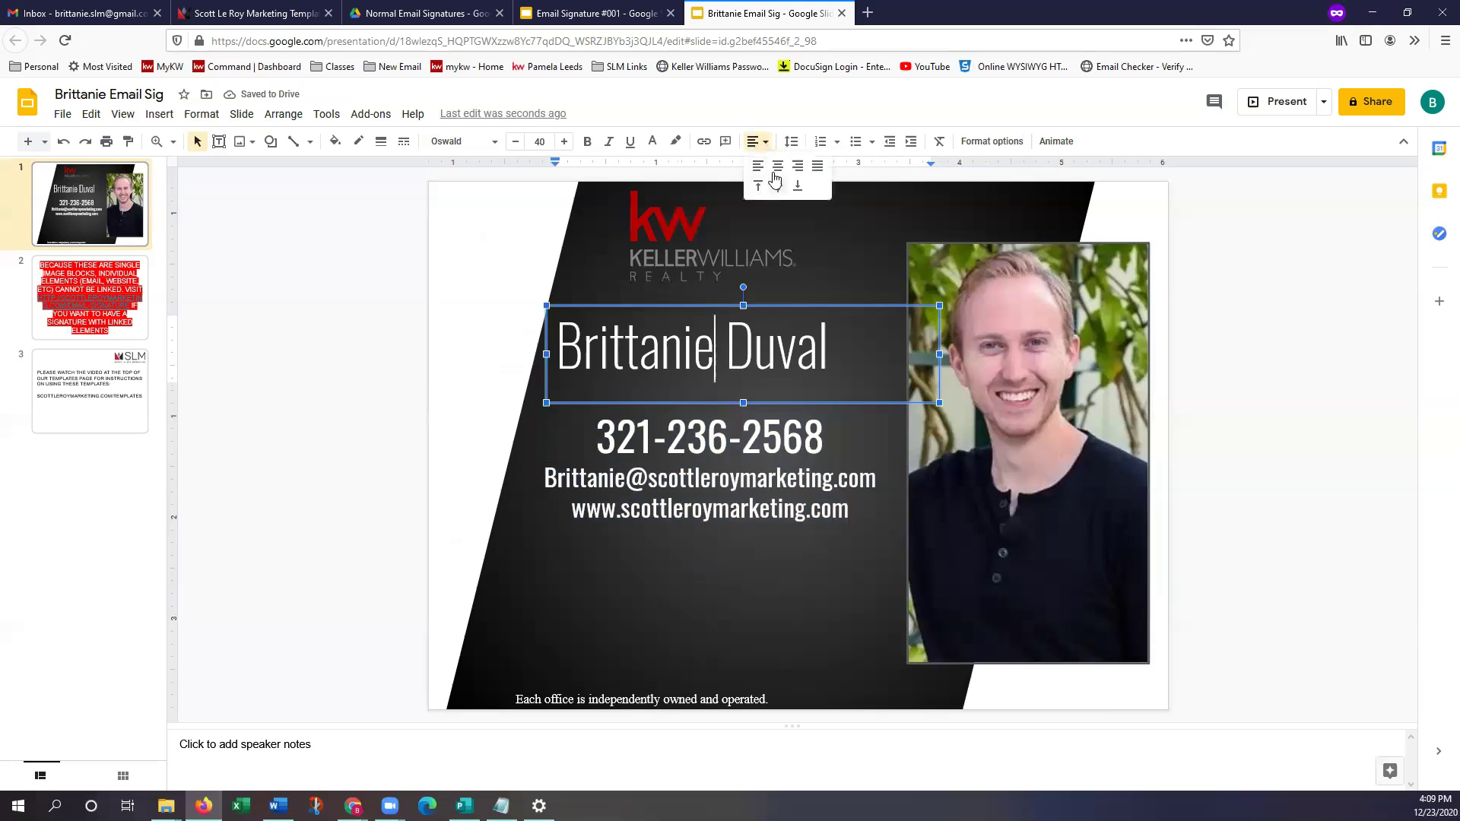
left_click(776, 177)
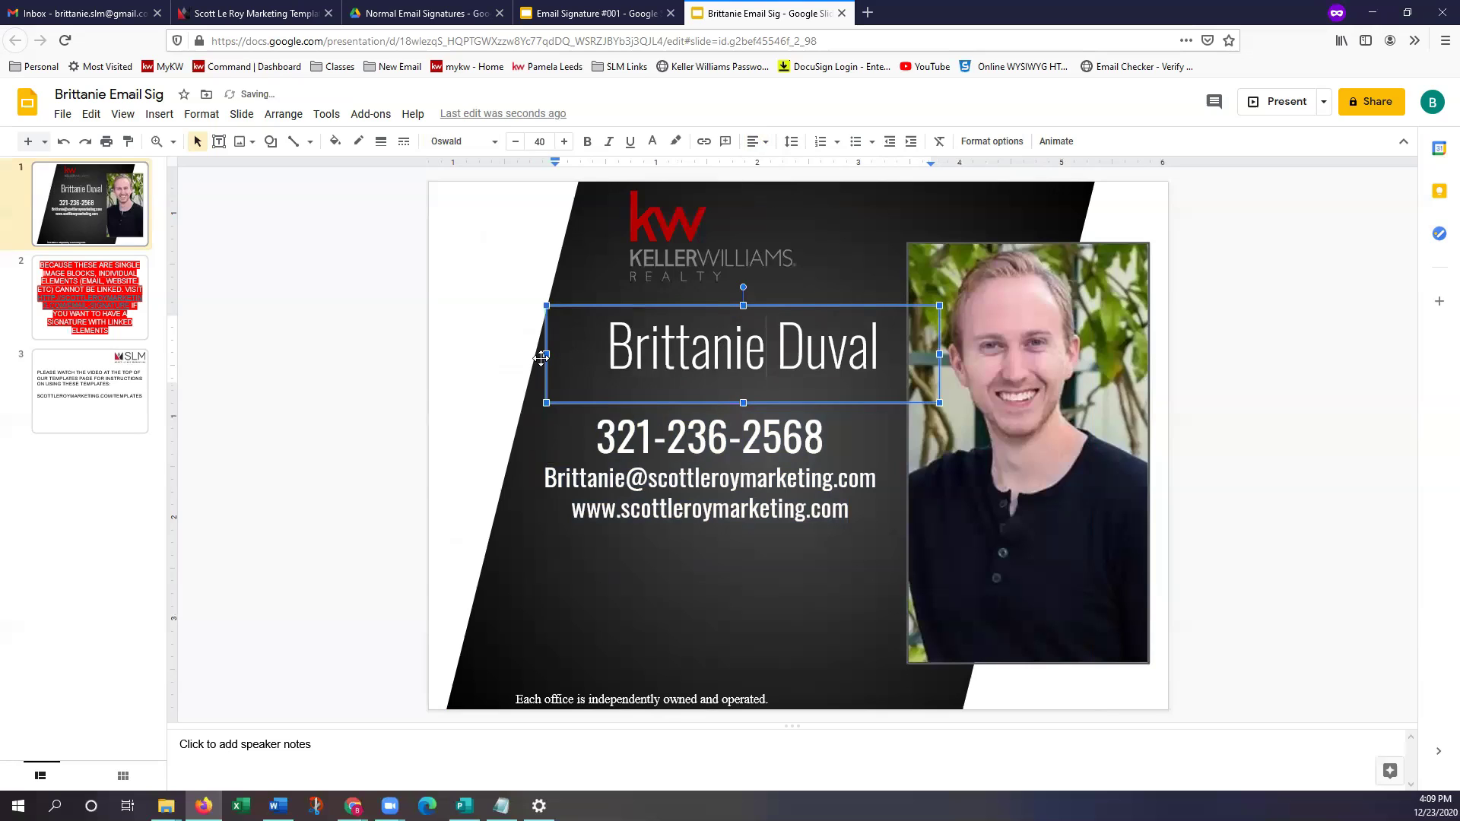
left_click_drag(546, 354, 516, 354)
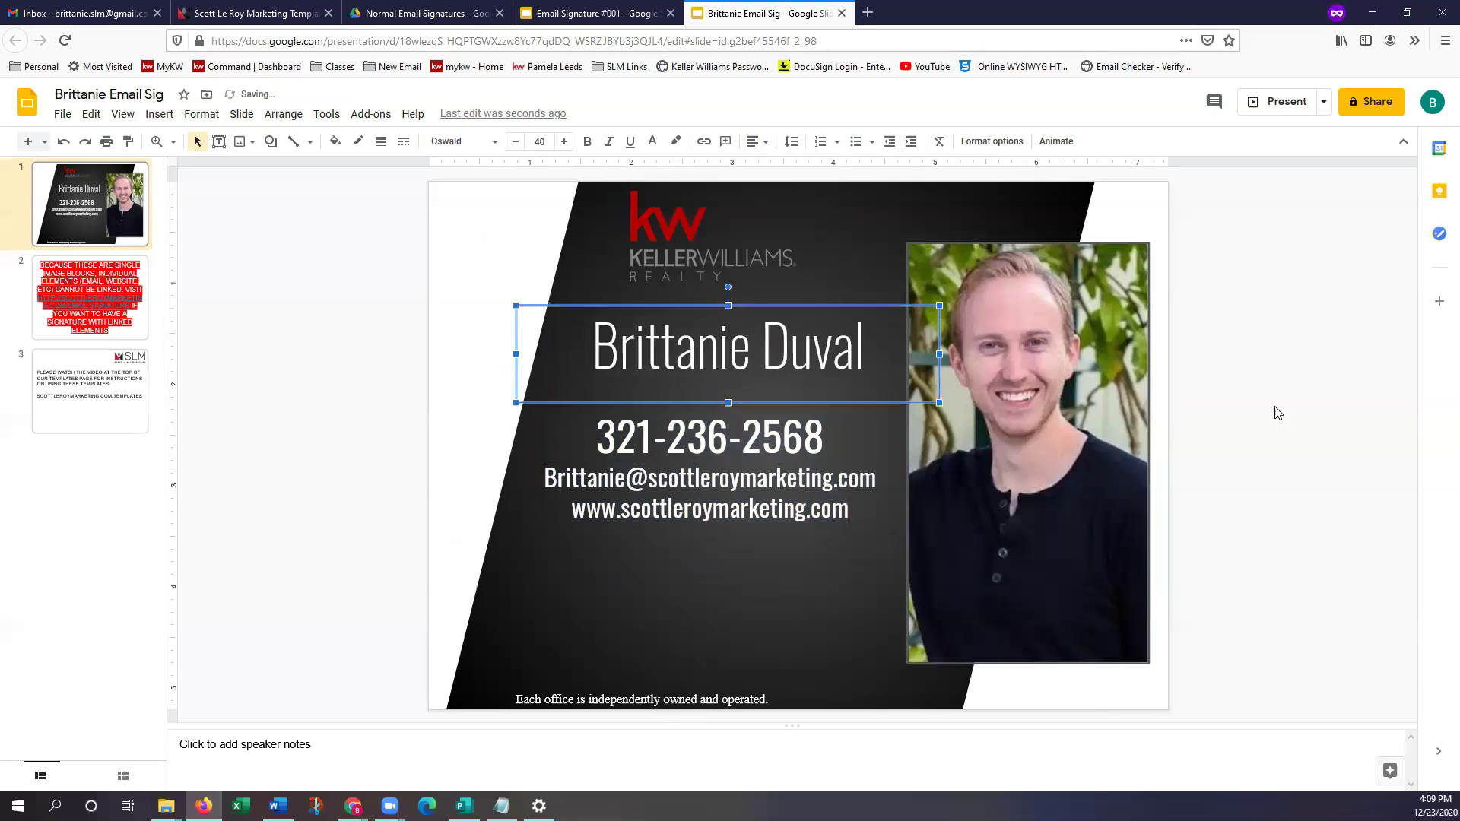
left_click(1286, 394)
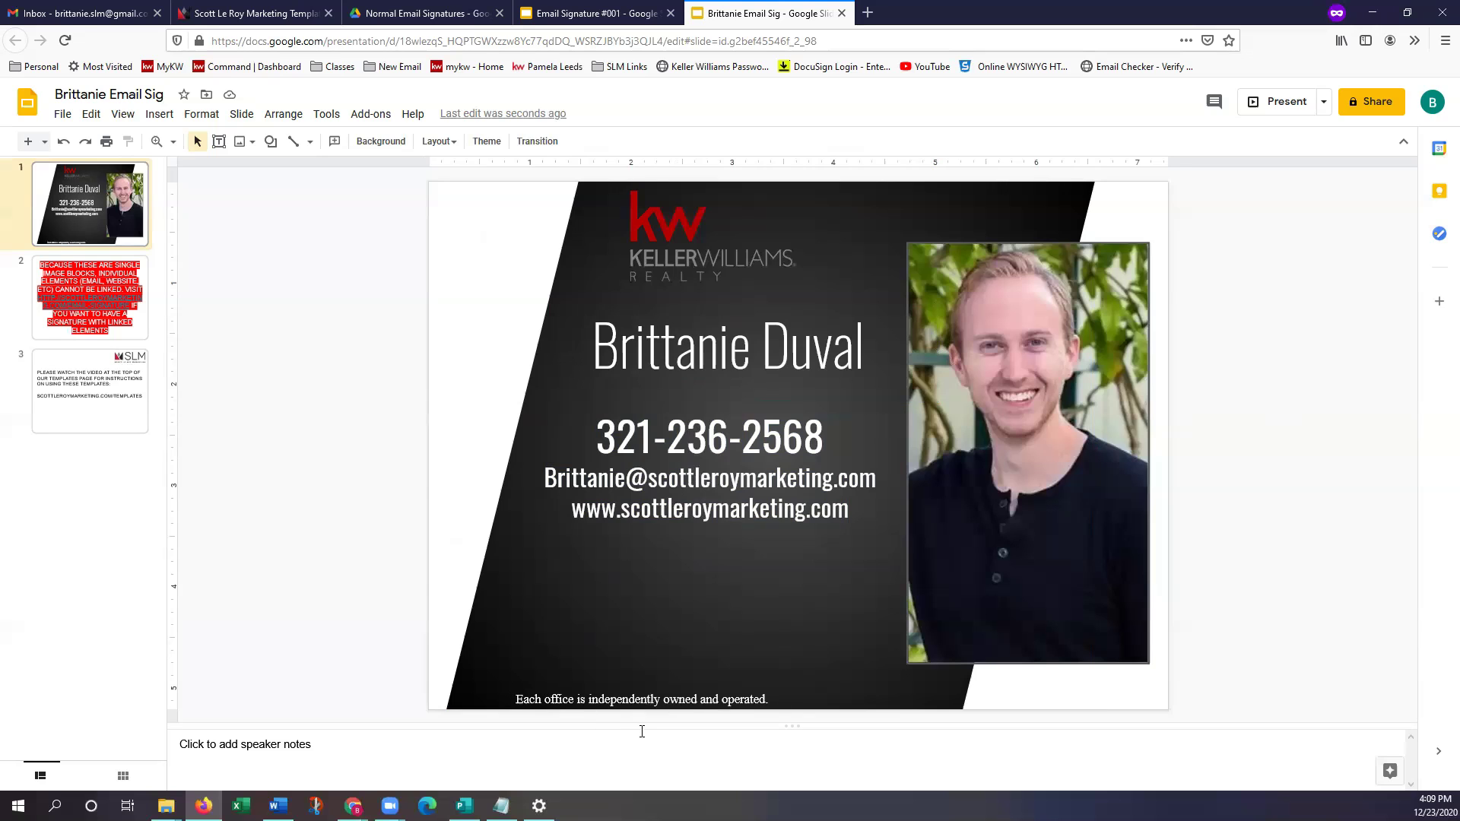
scroll(726, 657, "down", 1)
scroll(711, 627, "up", 1)
left_click(990, 365)
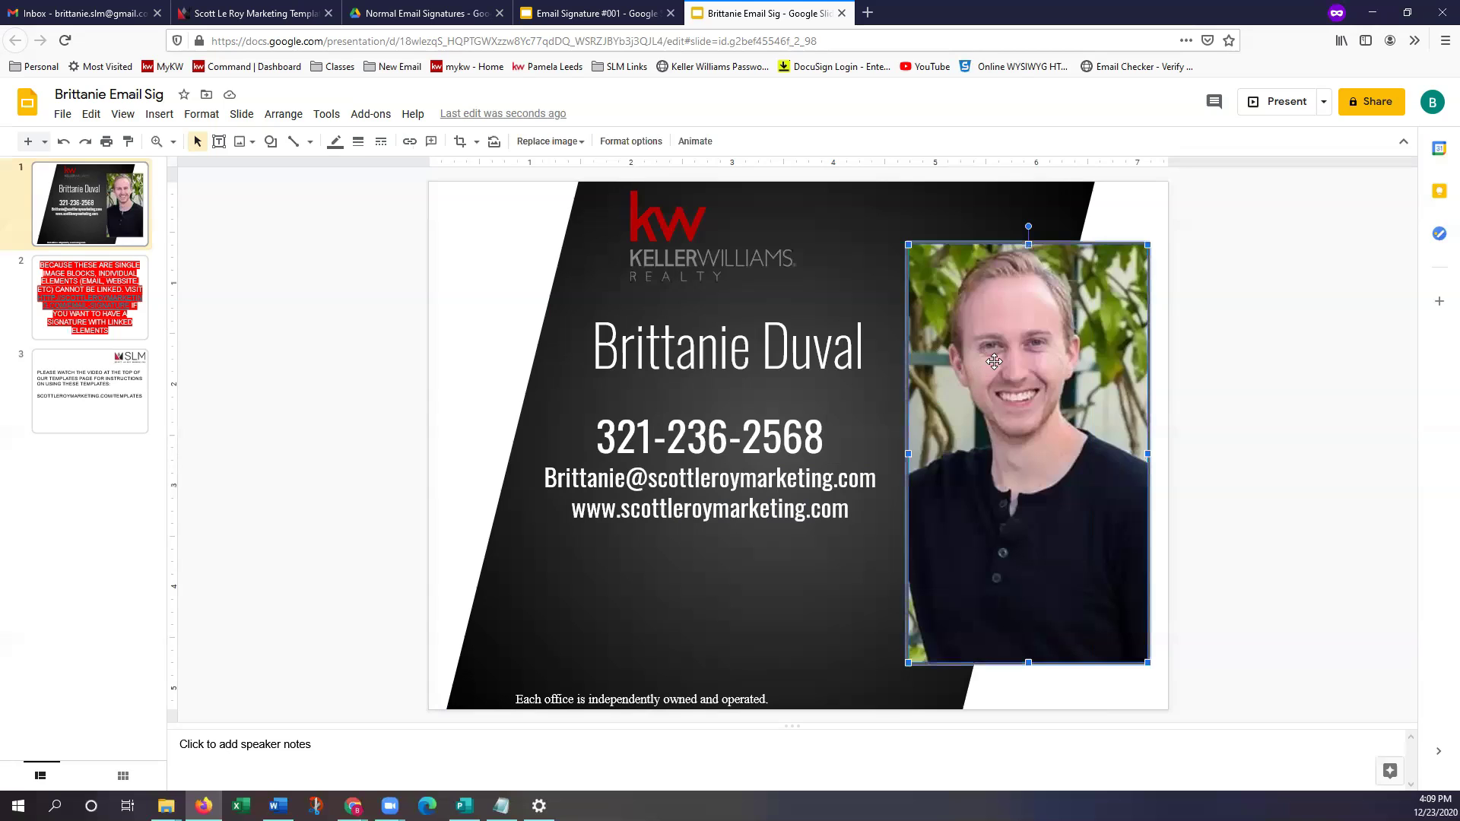
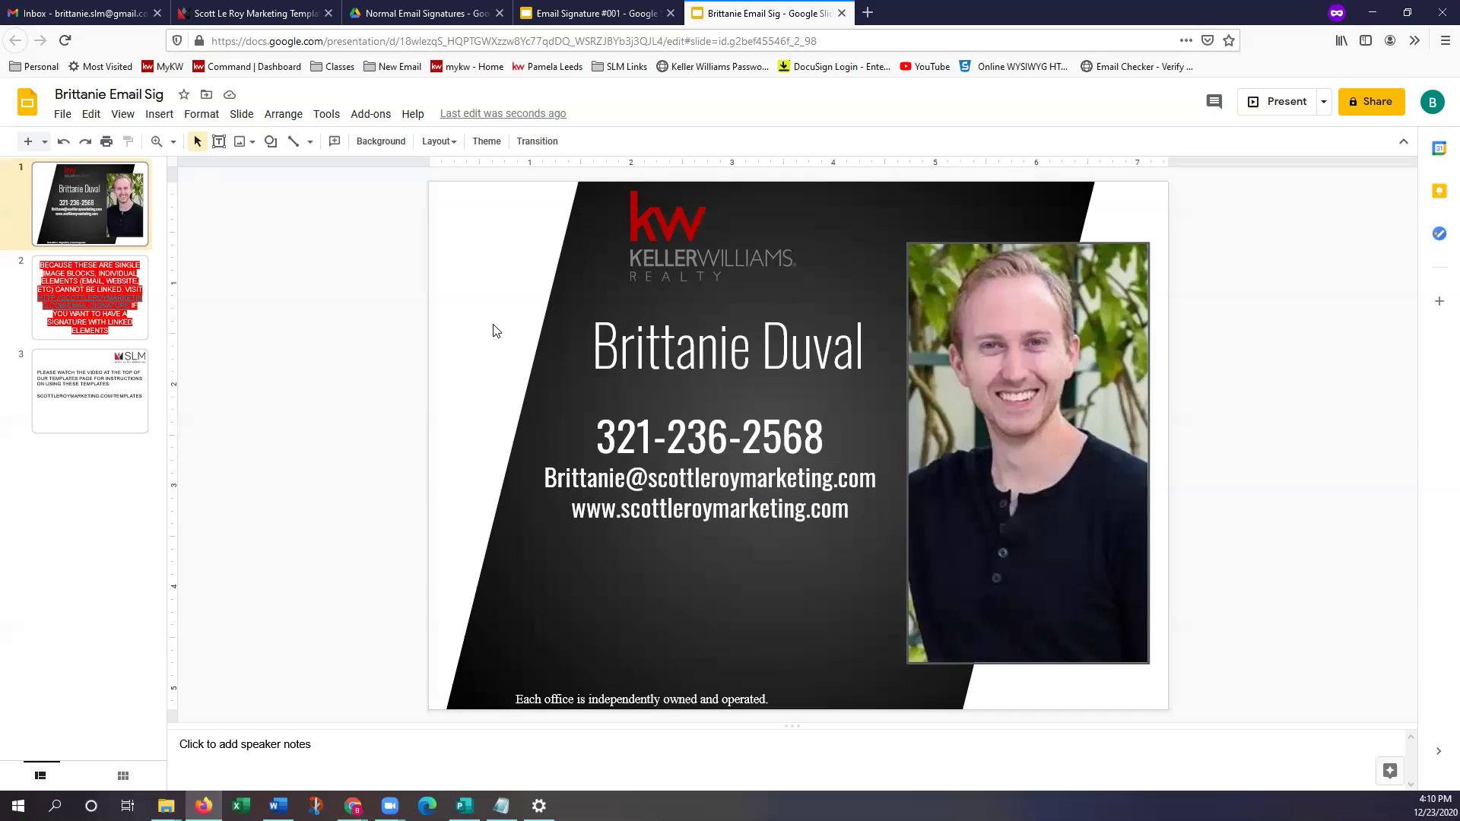
Open the Insert menu on the email-signature slide
left_click(161, 115)
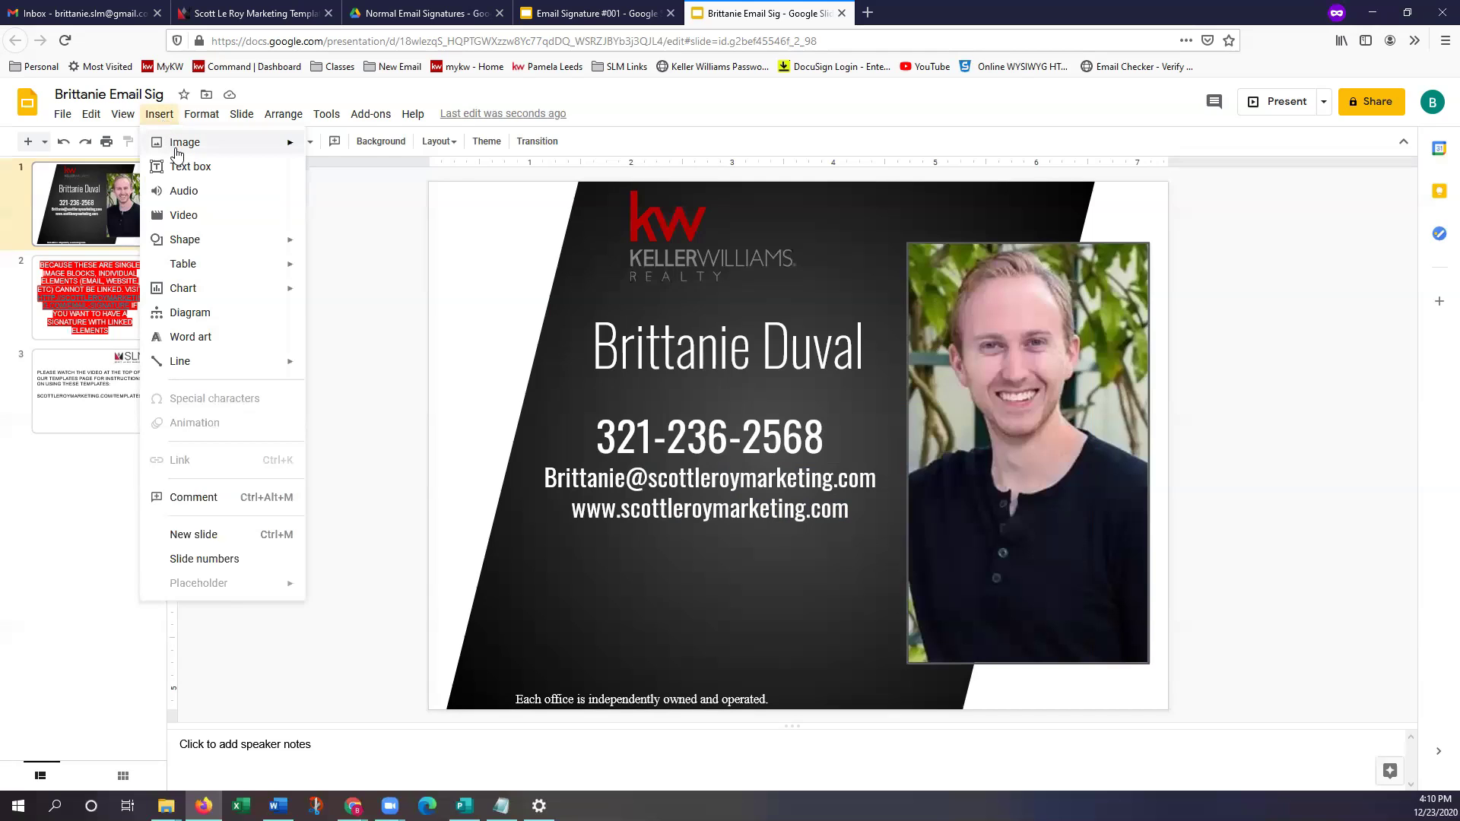
Upload the KW-Logo-White image from the computer onto the signature slide
mouse_move(177, 152)
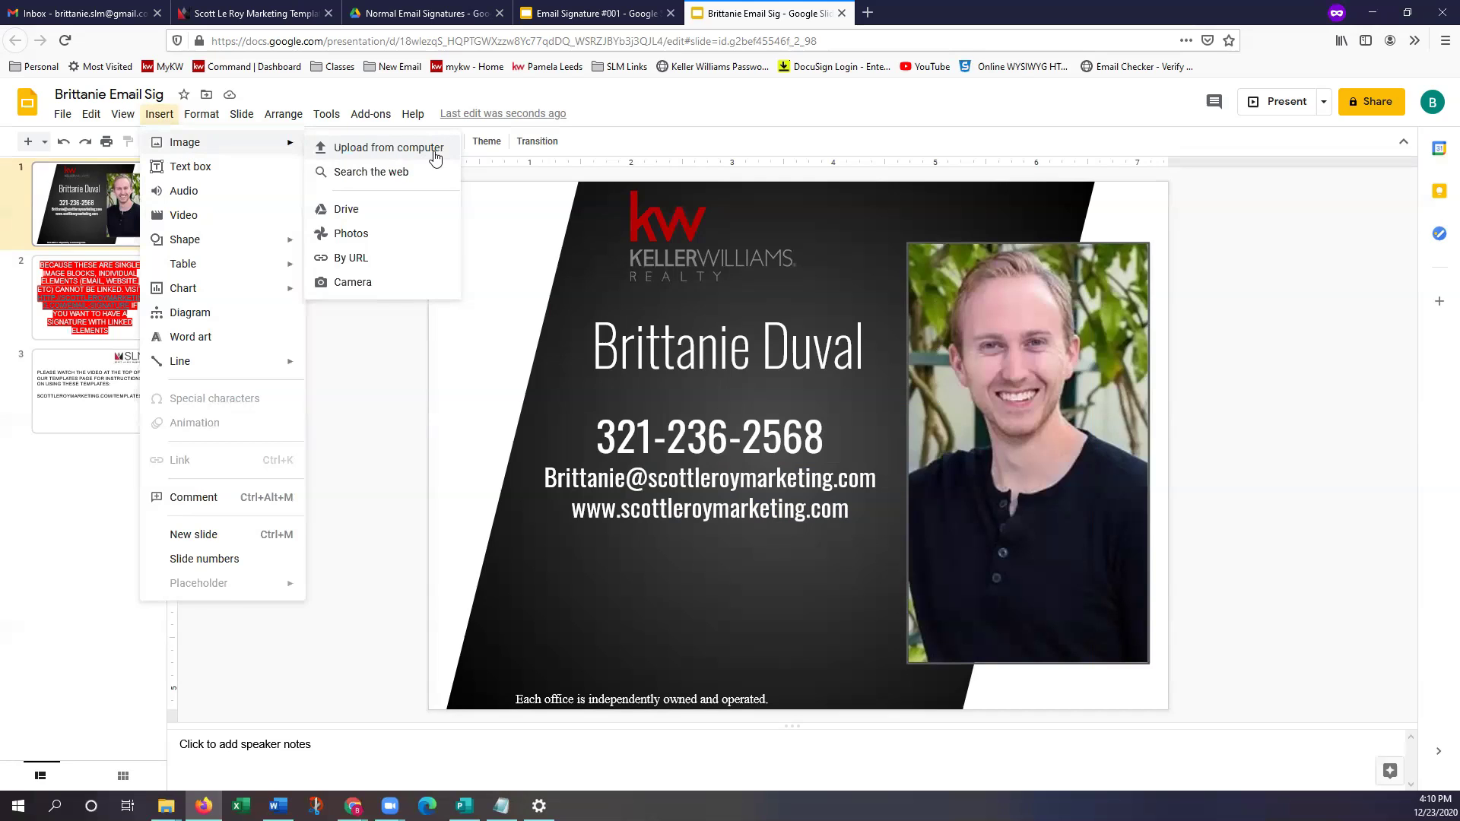
left_click(435, 156)
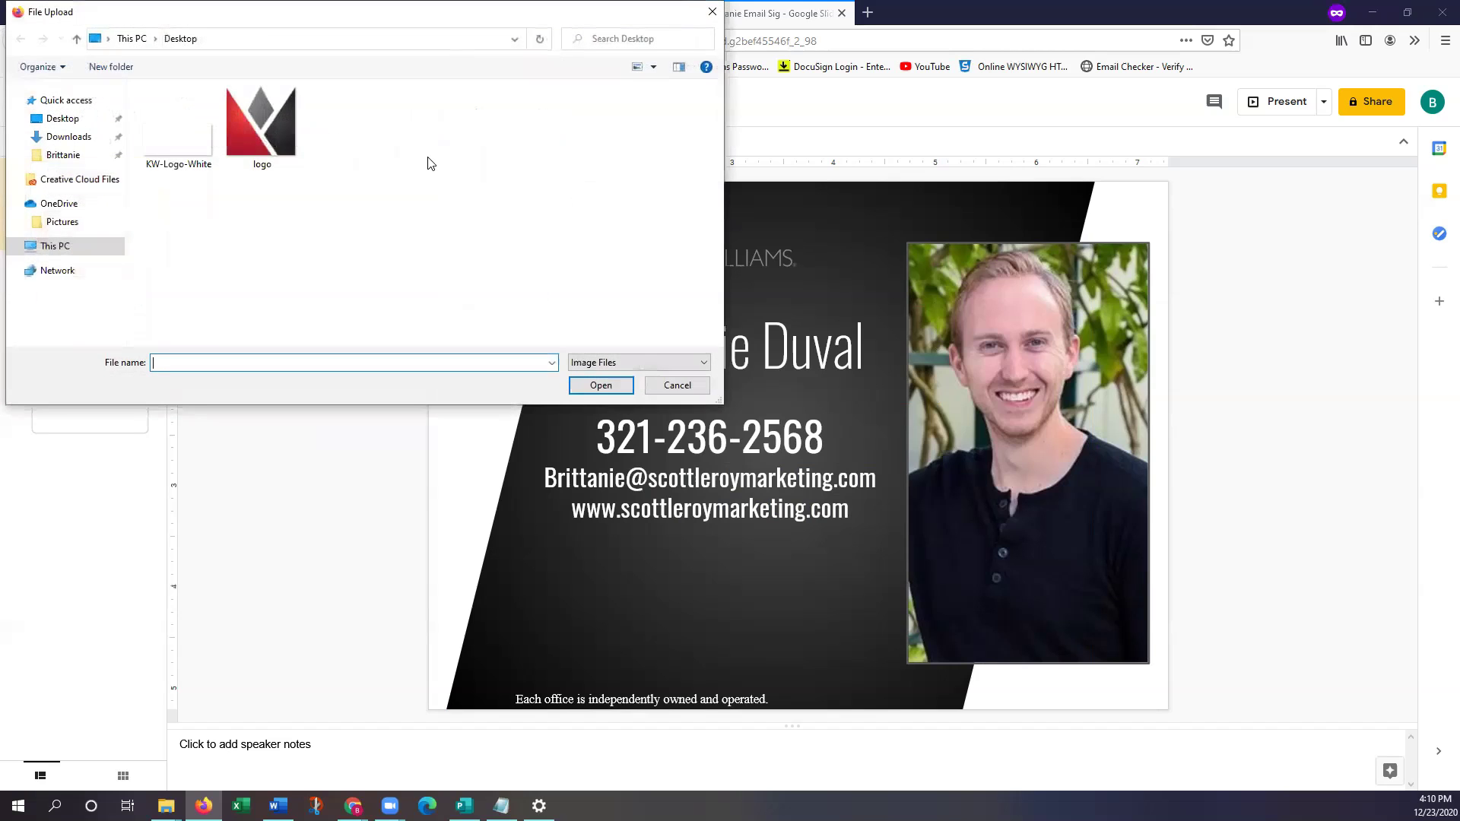
double_click(189, 150)
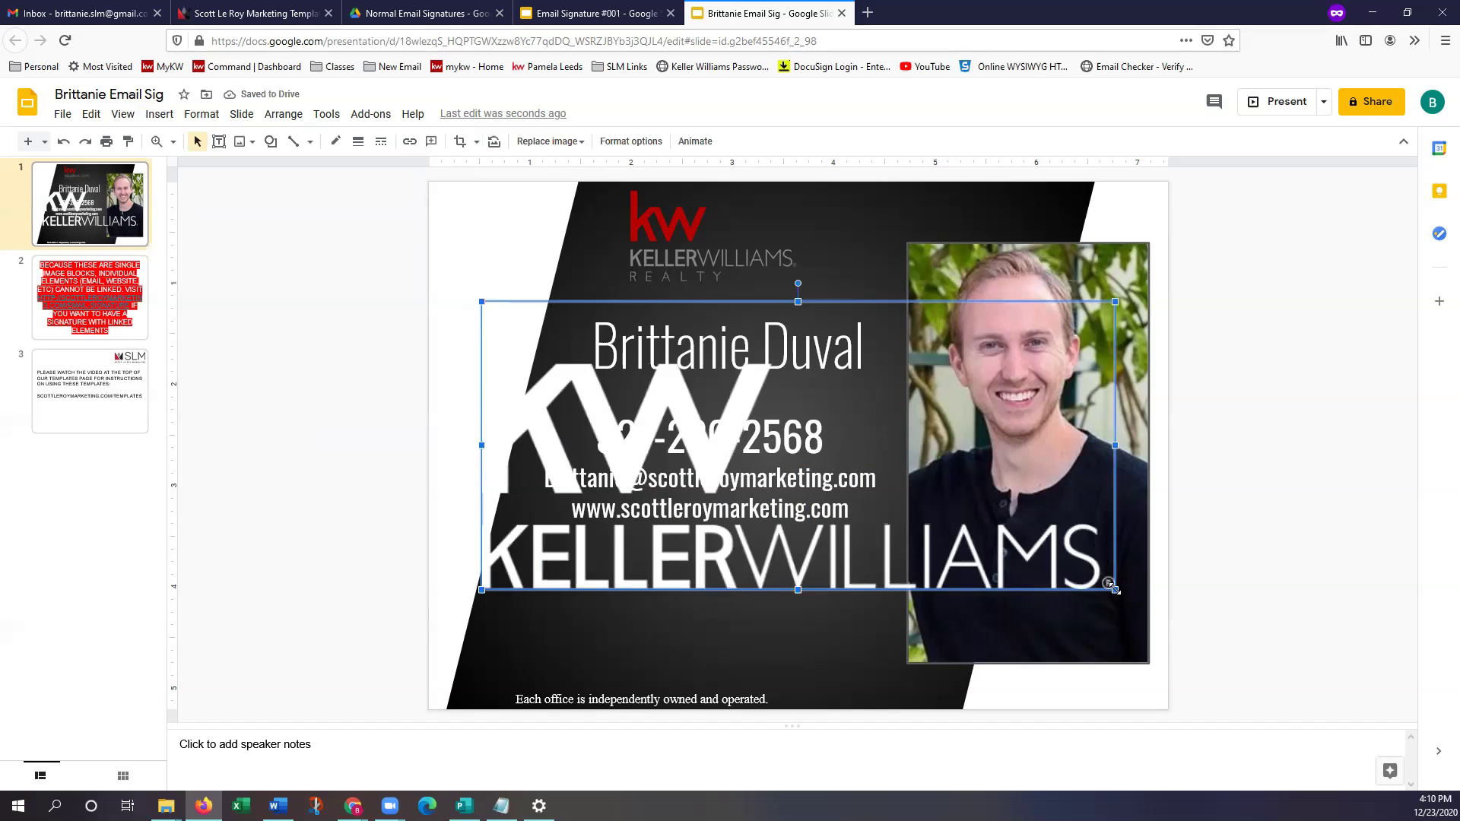
Shrink the white logo and delete the original red KW Realty logo
left_click_drag(1111, 586, 698, 394)
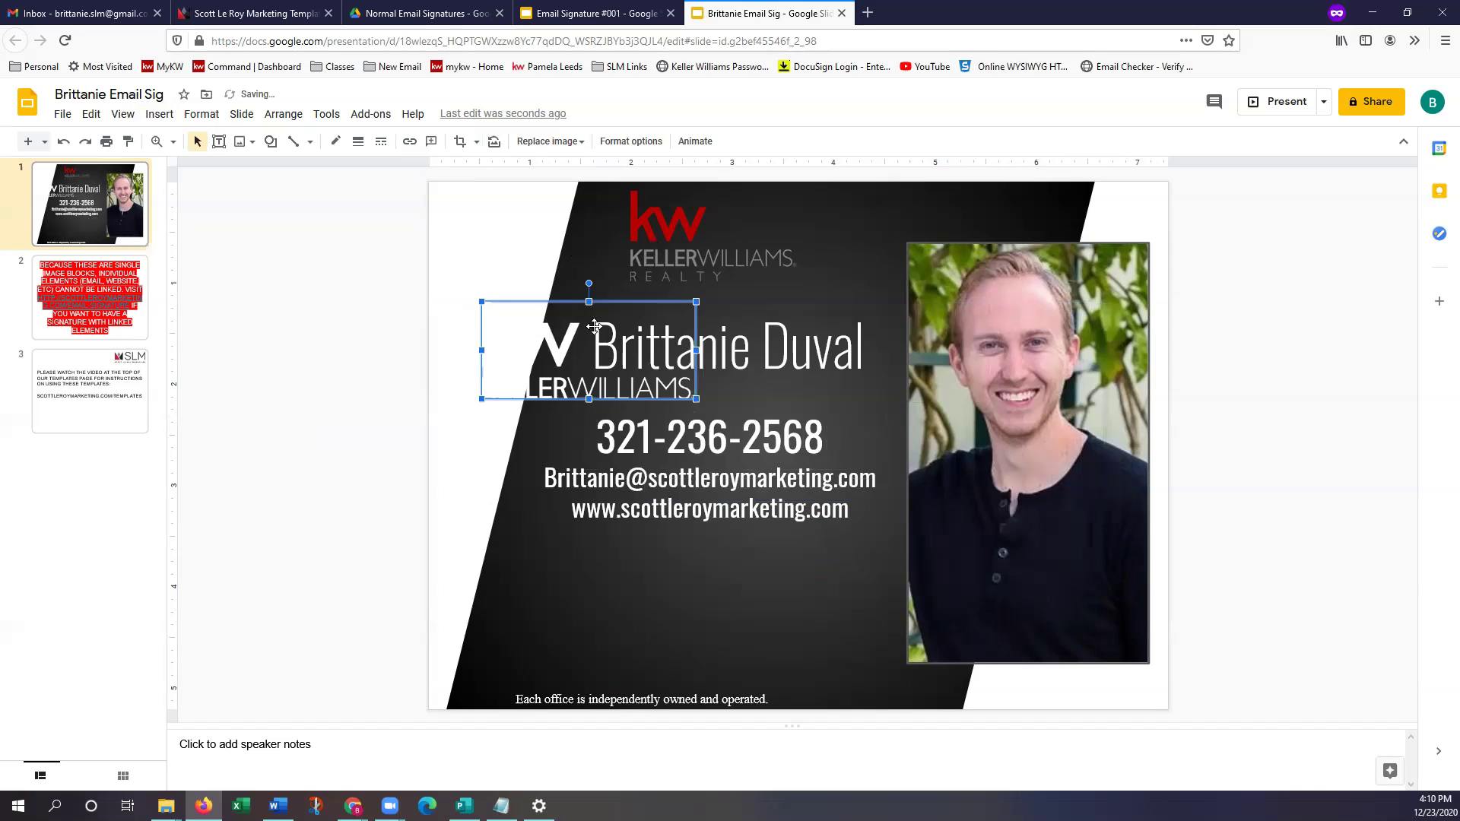
left_click_drag(626, 307, 754, 311)
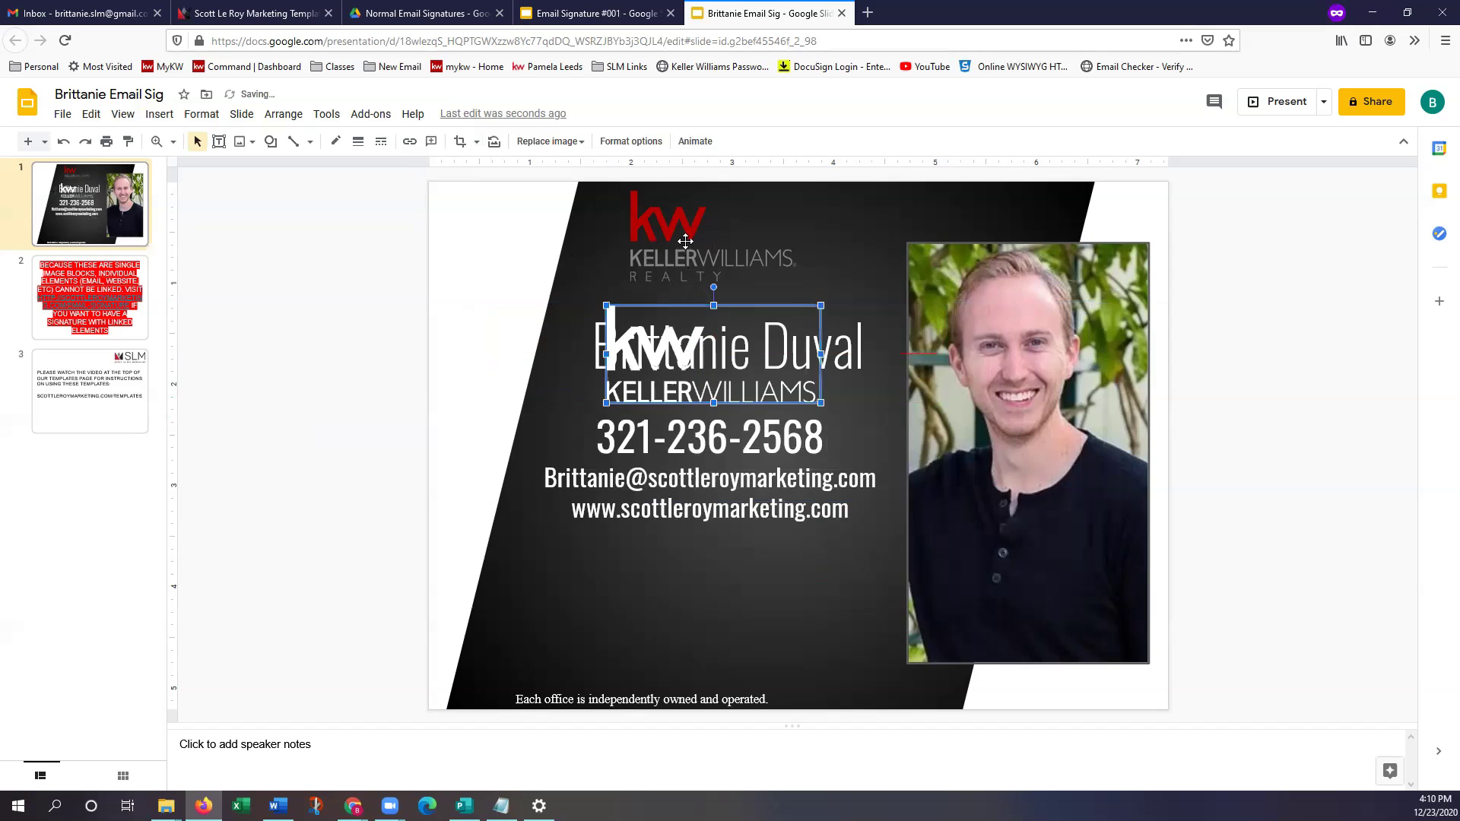
left_click(679, 253)
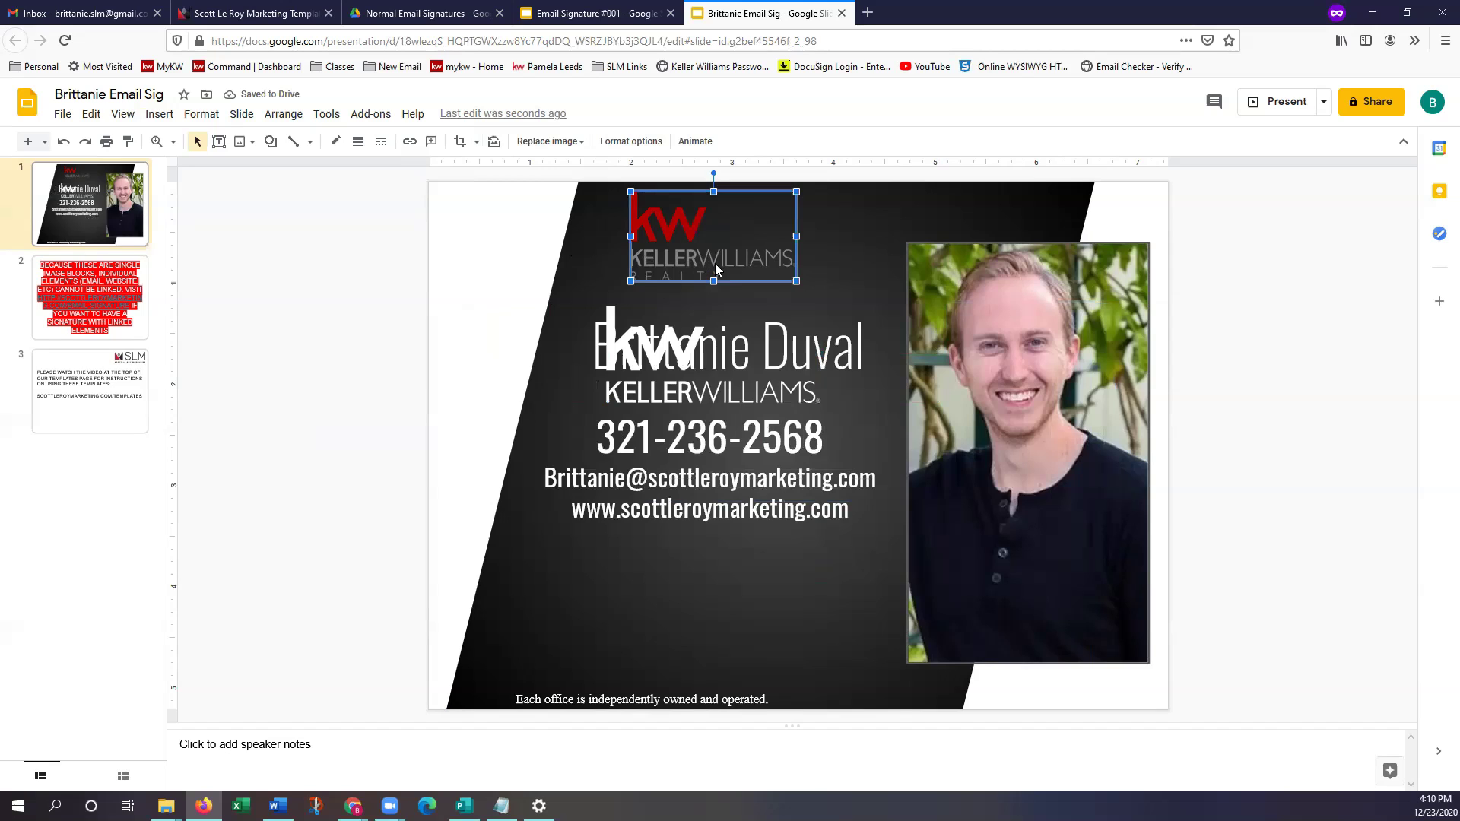
right_click(710, 261)
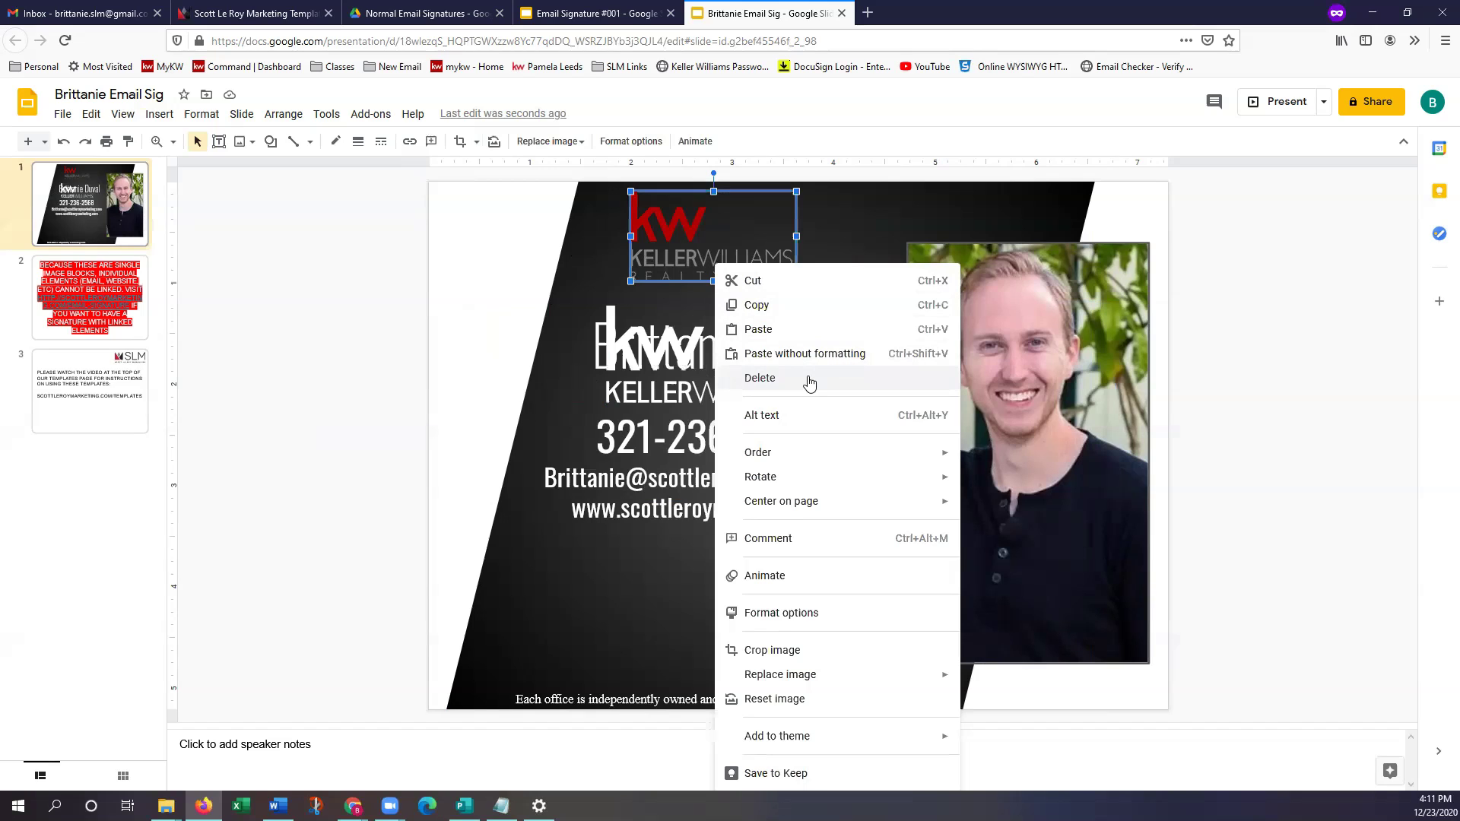
left_click(809, 378)
Move the white Keller Williams logo to the top, above the agent's name
left_click(658, 349)
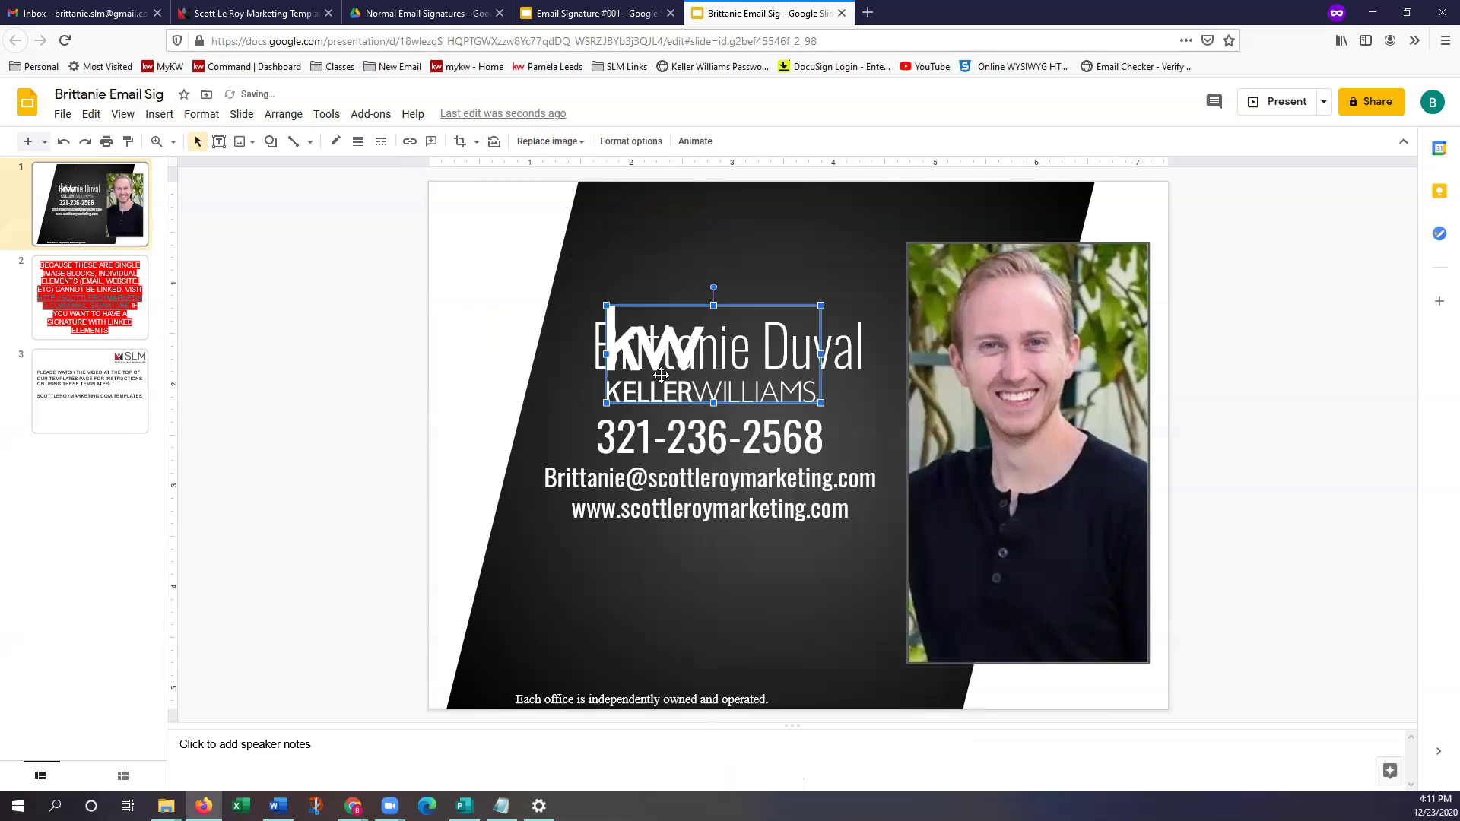
left_click_drag(665, 282, 655, 264)
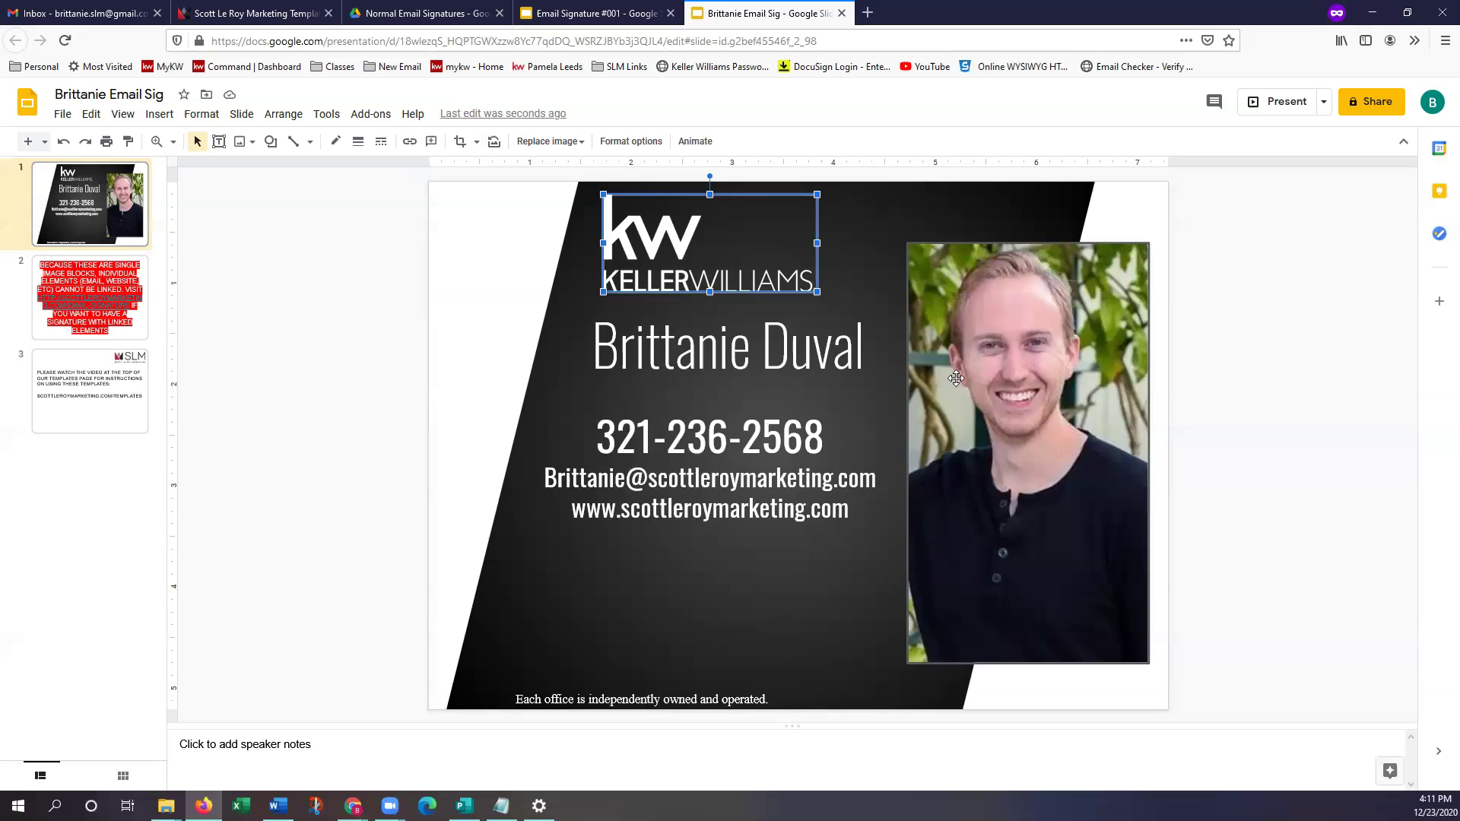
left_click(1021, 366)
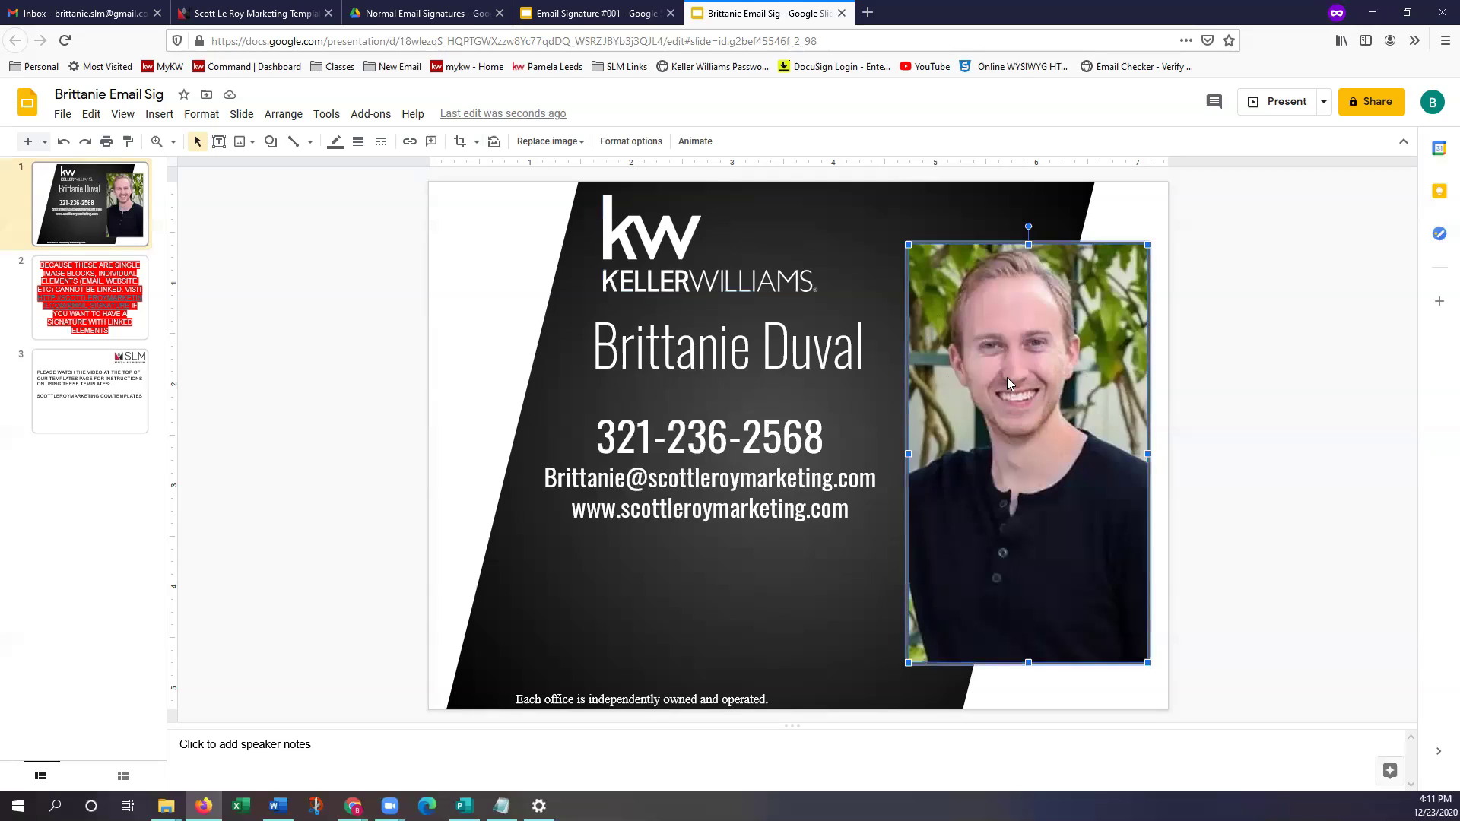
Replace the headshot photo with the red-and-grey diamond logo file from the Desktop
left_click(569, 147)
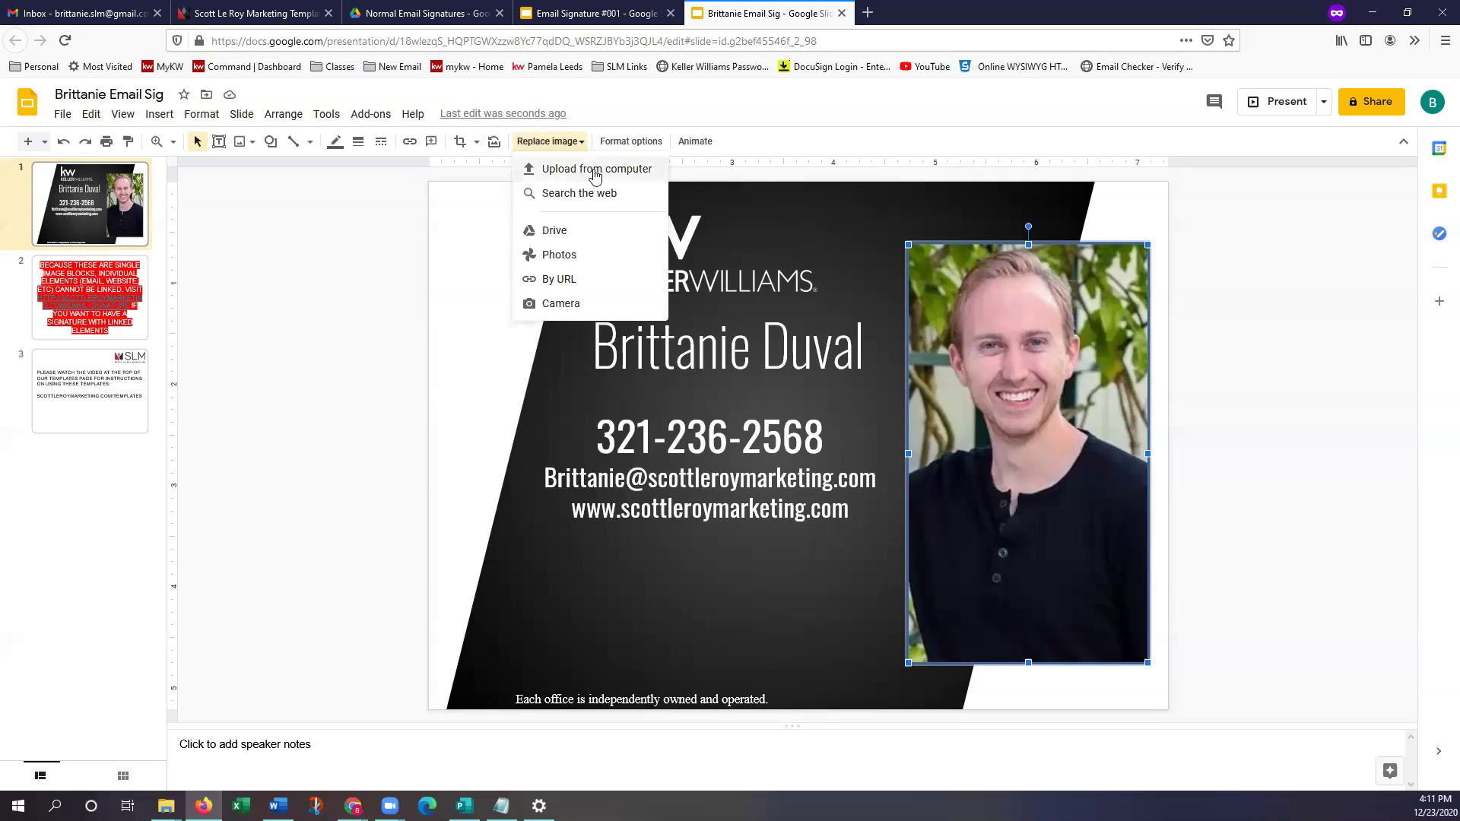
left_click(641, 168)
left_click(275, 130)
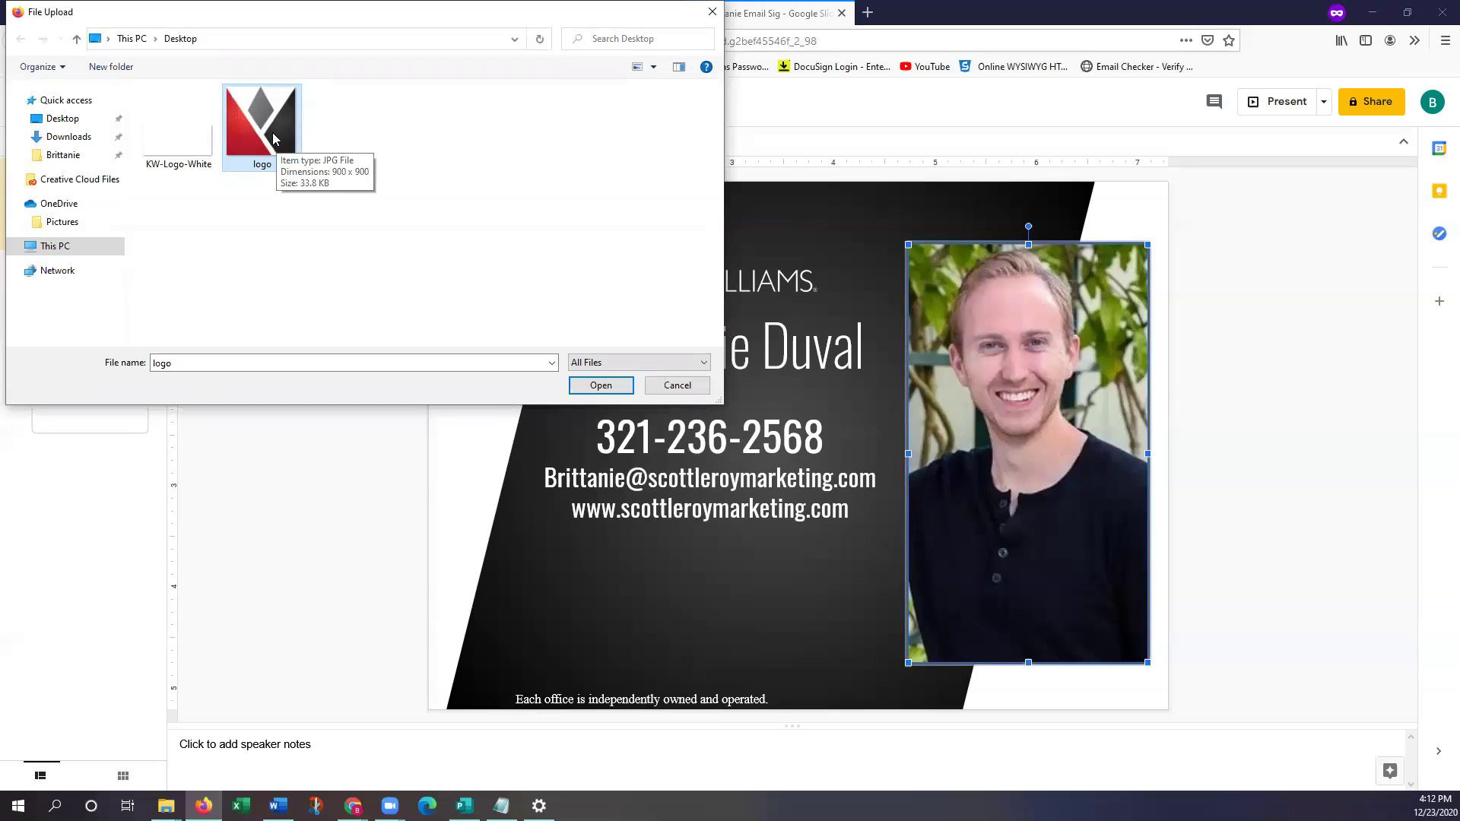
left_click(600, 385)
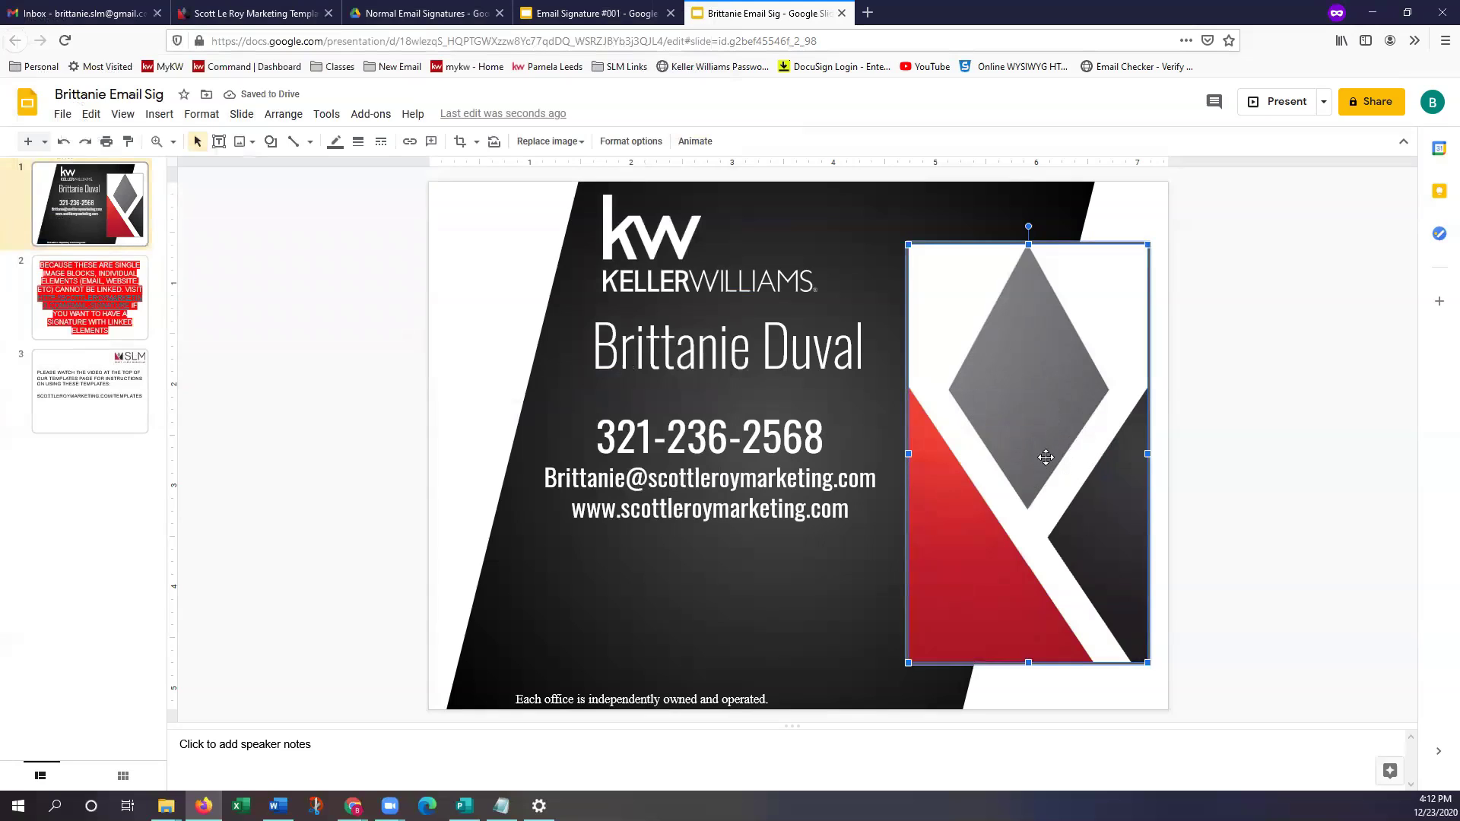
Uncrop the diamond logo to reveal its full left and right sides
double_click(971, 355)
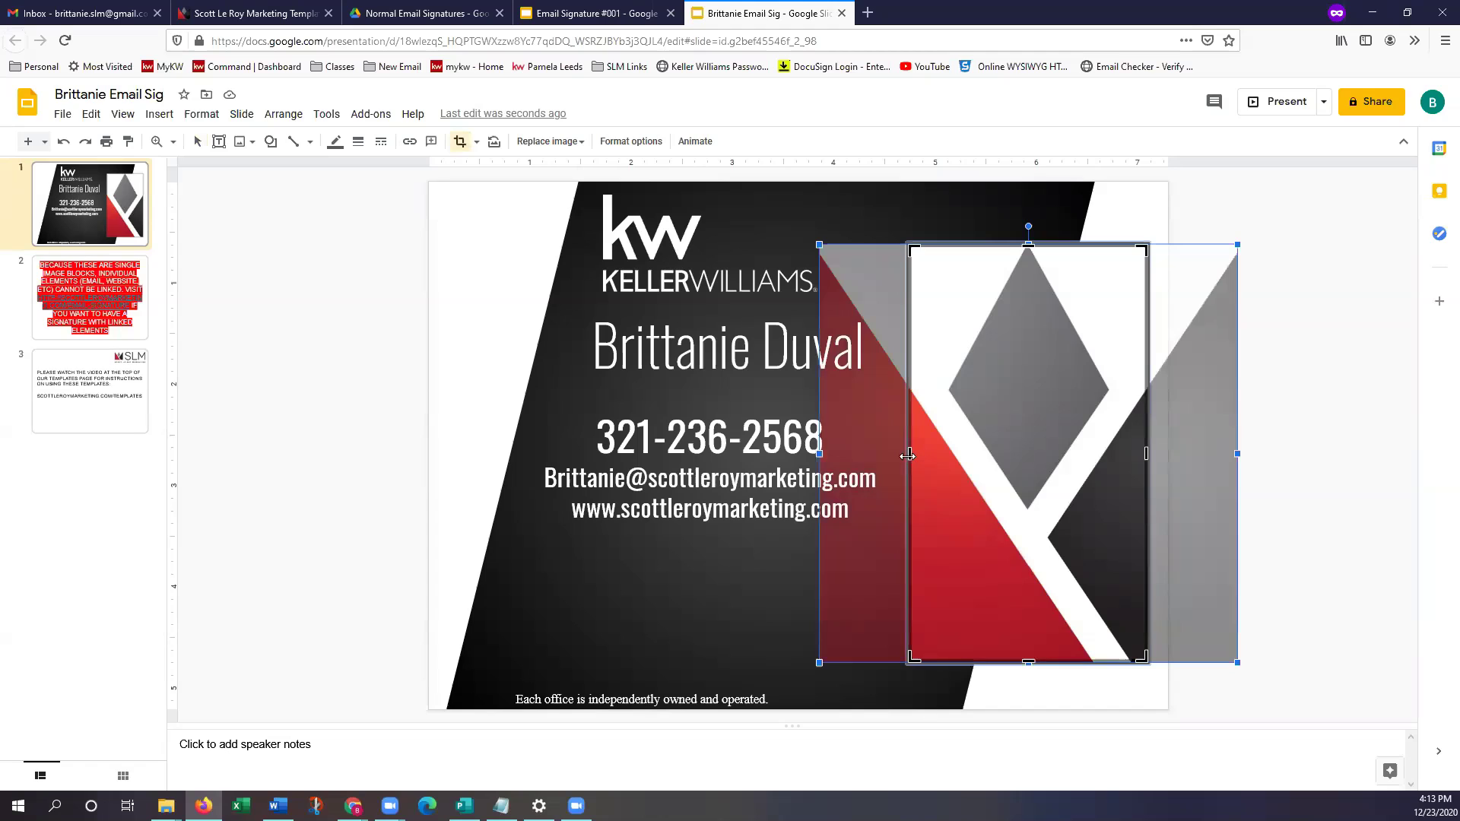
left_click_drag(901, 455, 820, 455)
left_click_drag(1236, 453, 1238, 451)
key("Return")
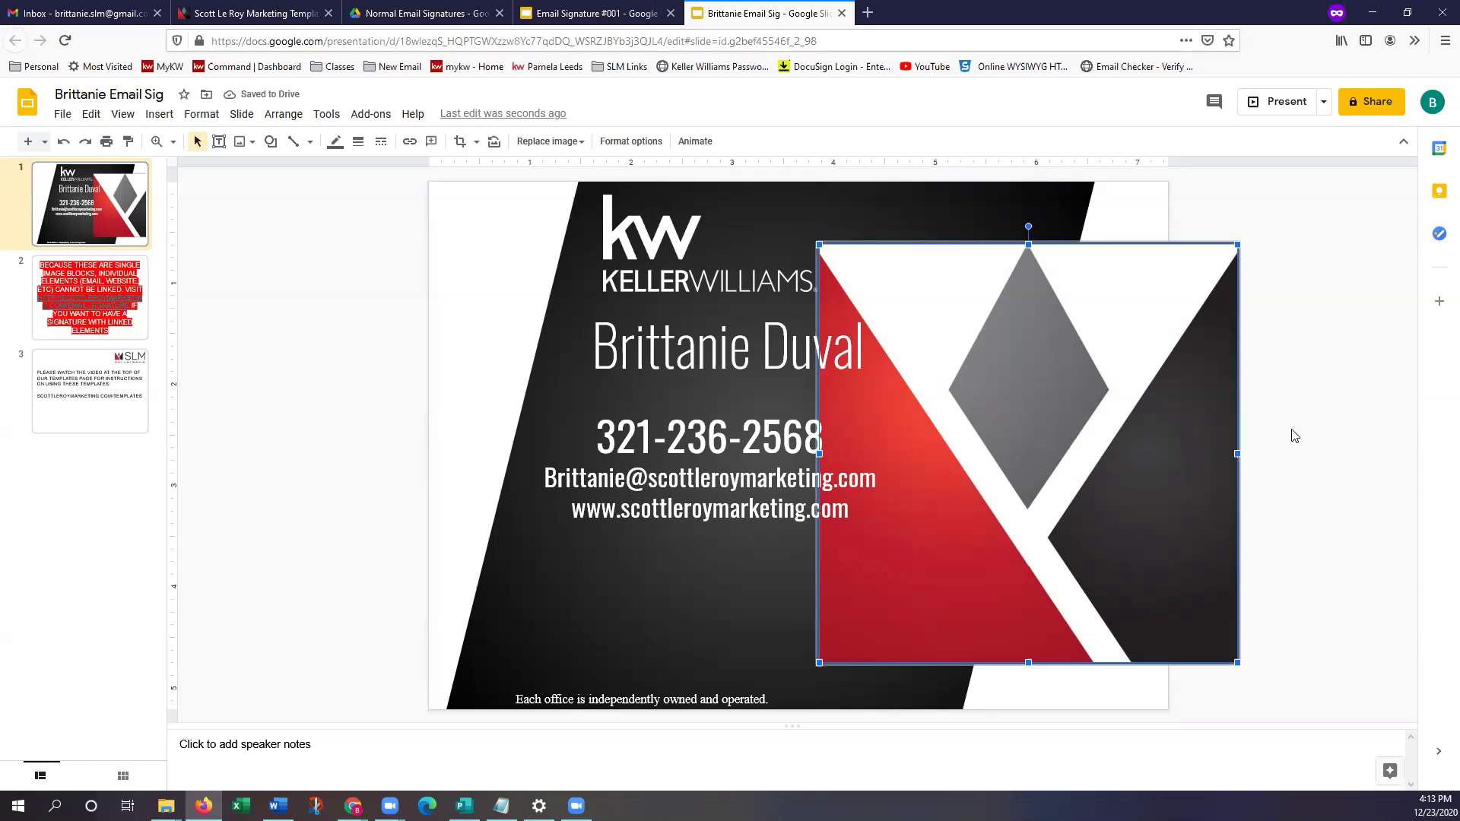
left_click(1345, 599)
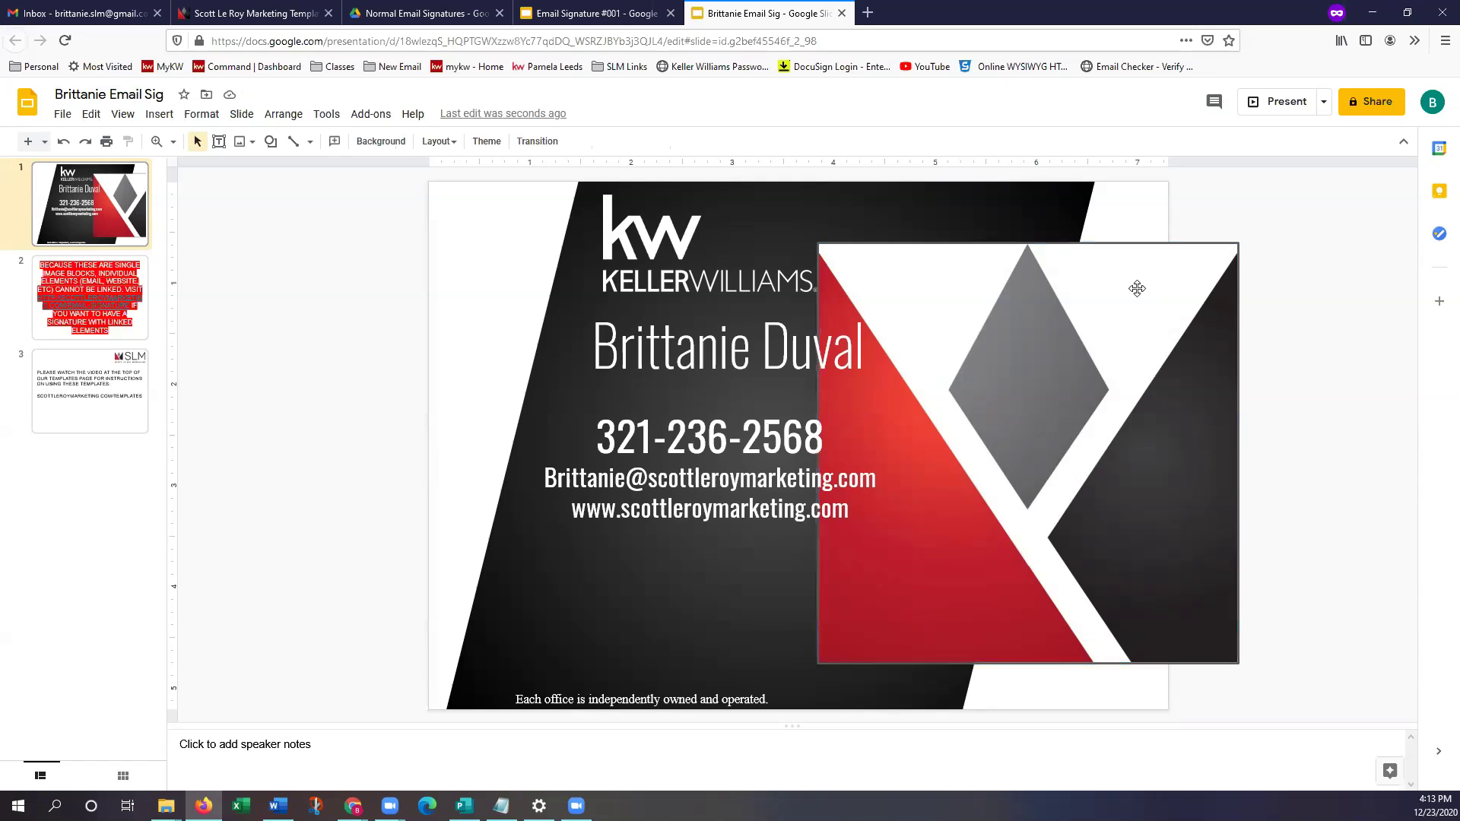
Shrink the logo to a smaller square and place it beside the name and contact details
left_click(1091, 474)
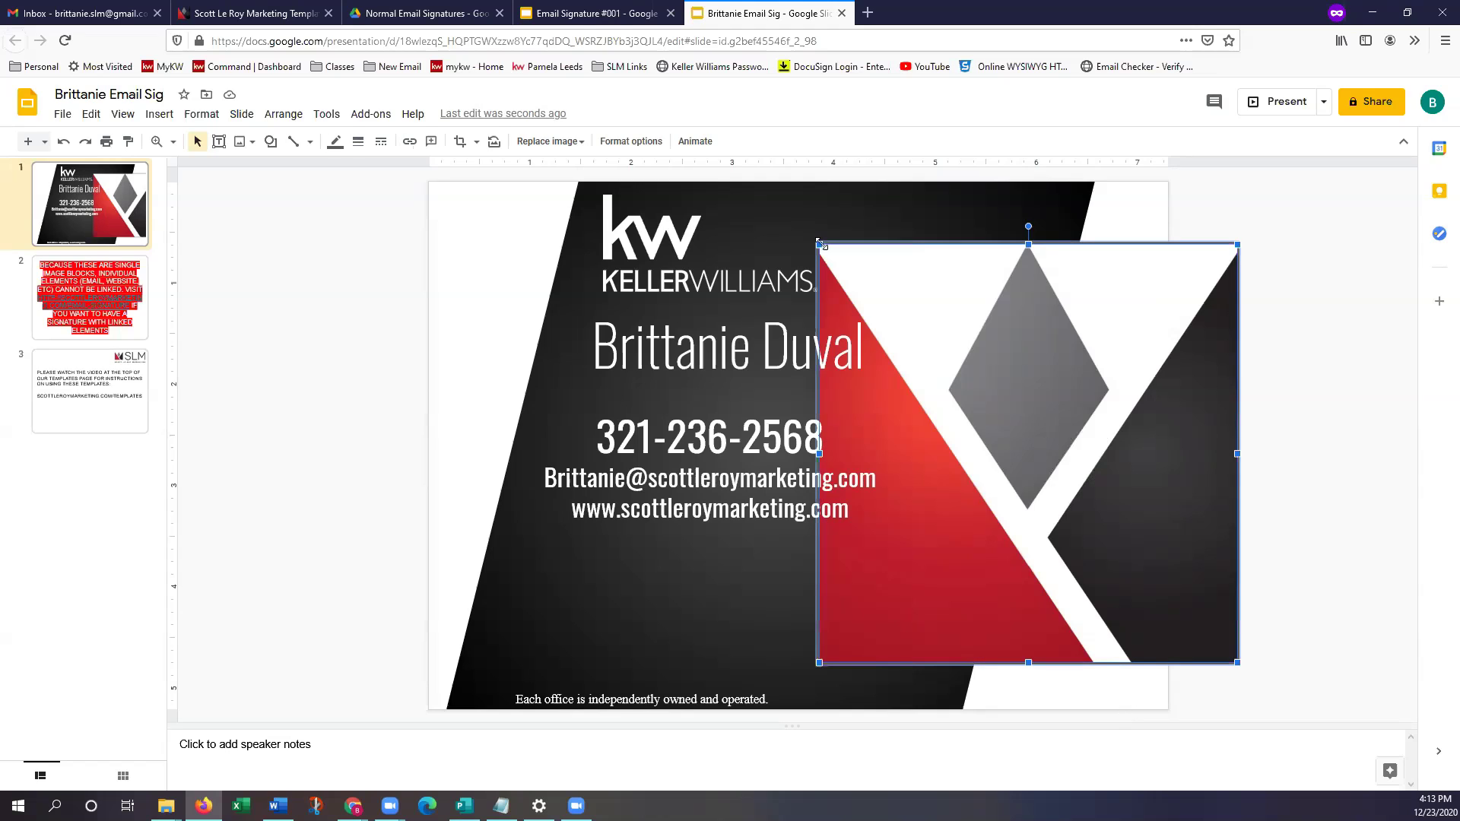
left_click_drag(839, 266, 1088, 499)
left_click_drag(1013, 410, 1043, 467)
left_click_drag(1108, 533, 1000, 394)
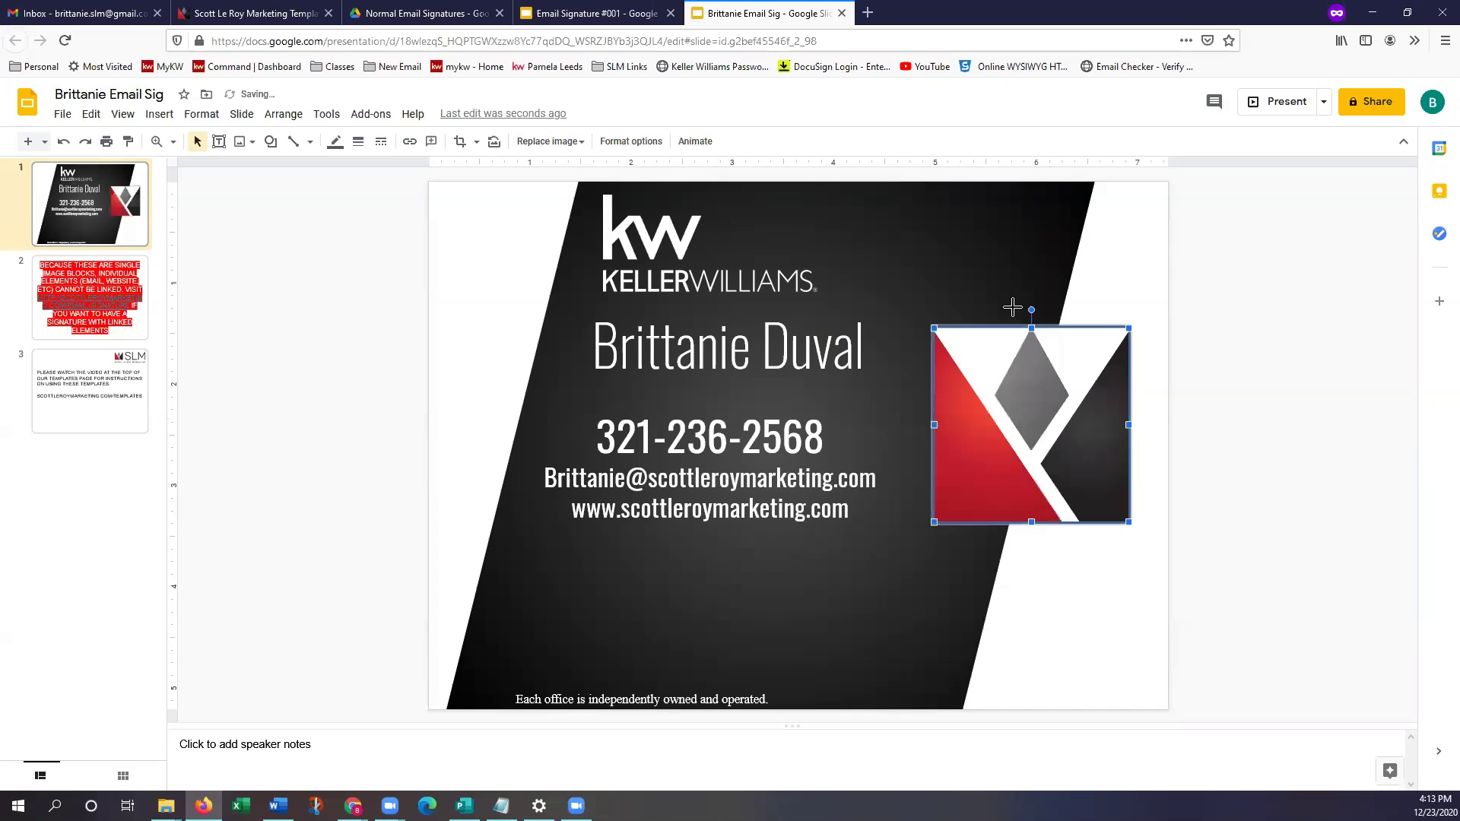
left_click(1195, 670)
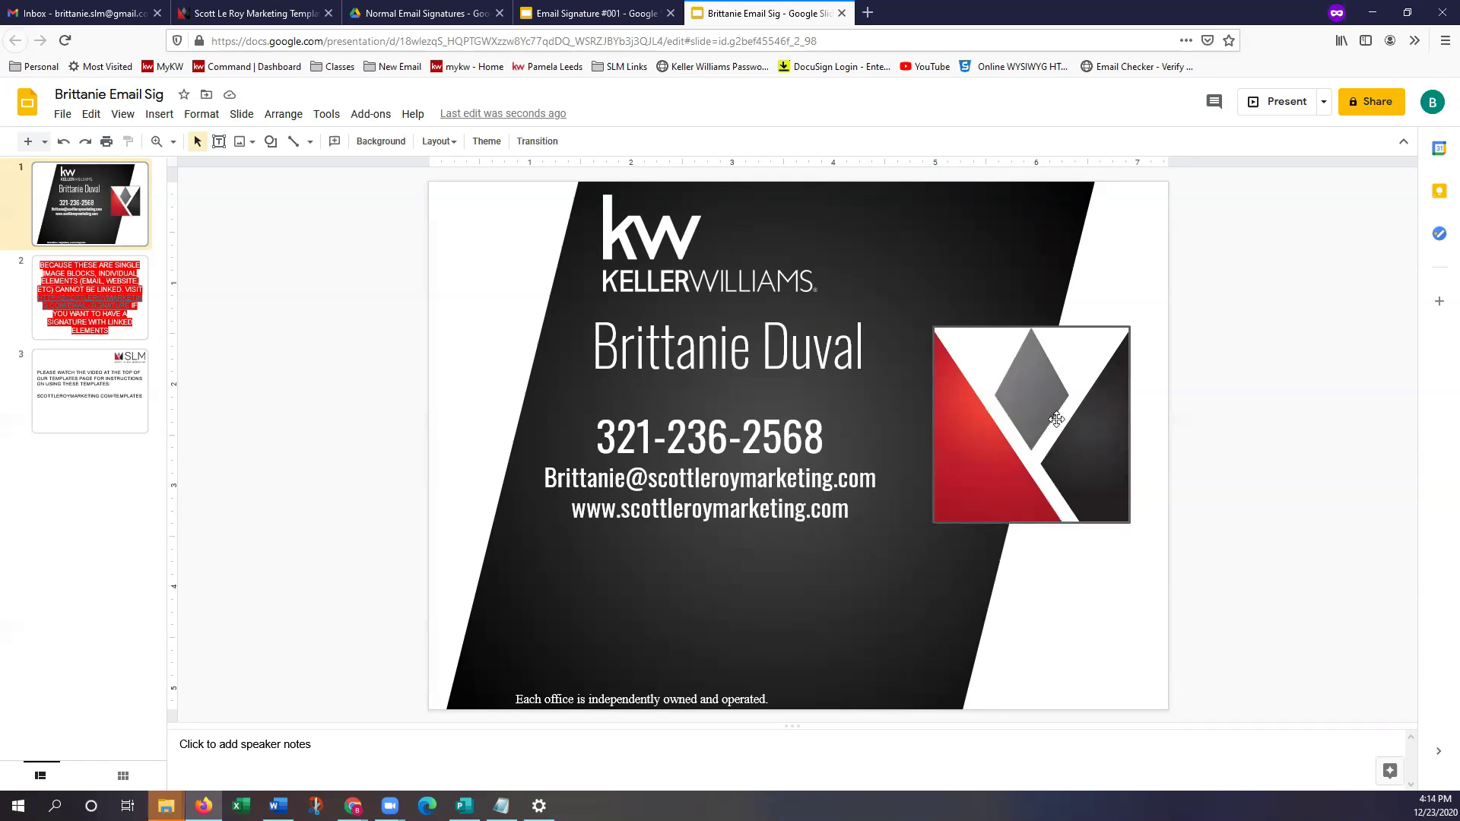
left_click(1001, 441)
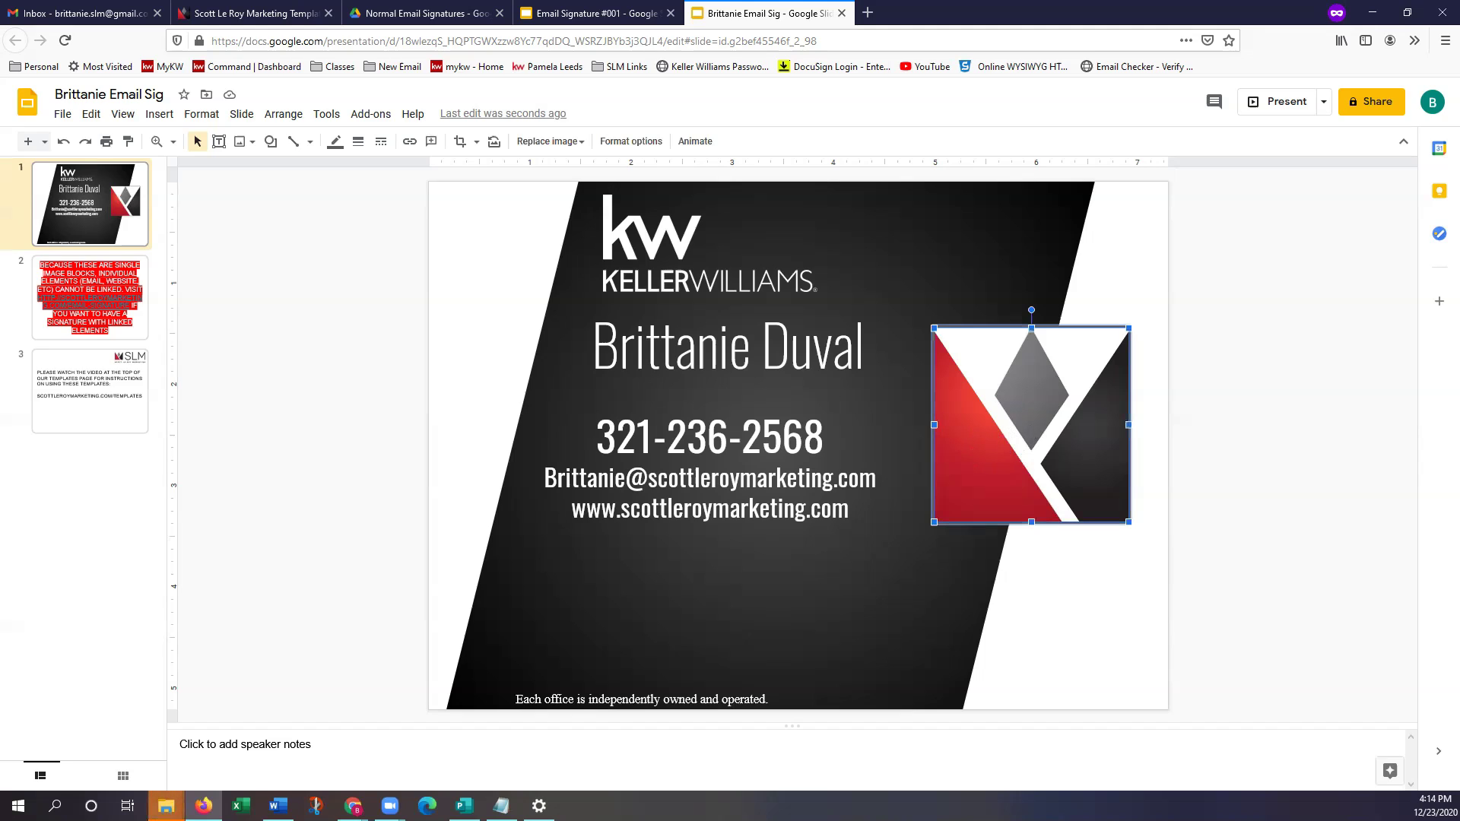
double_click(987, 446)
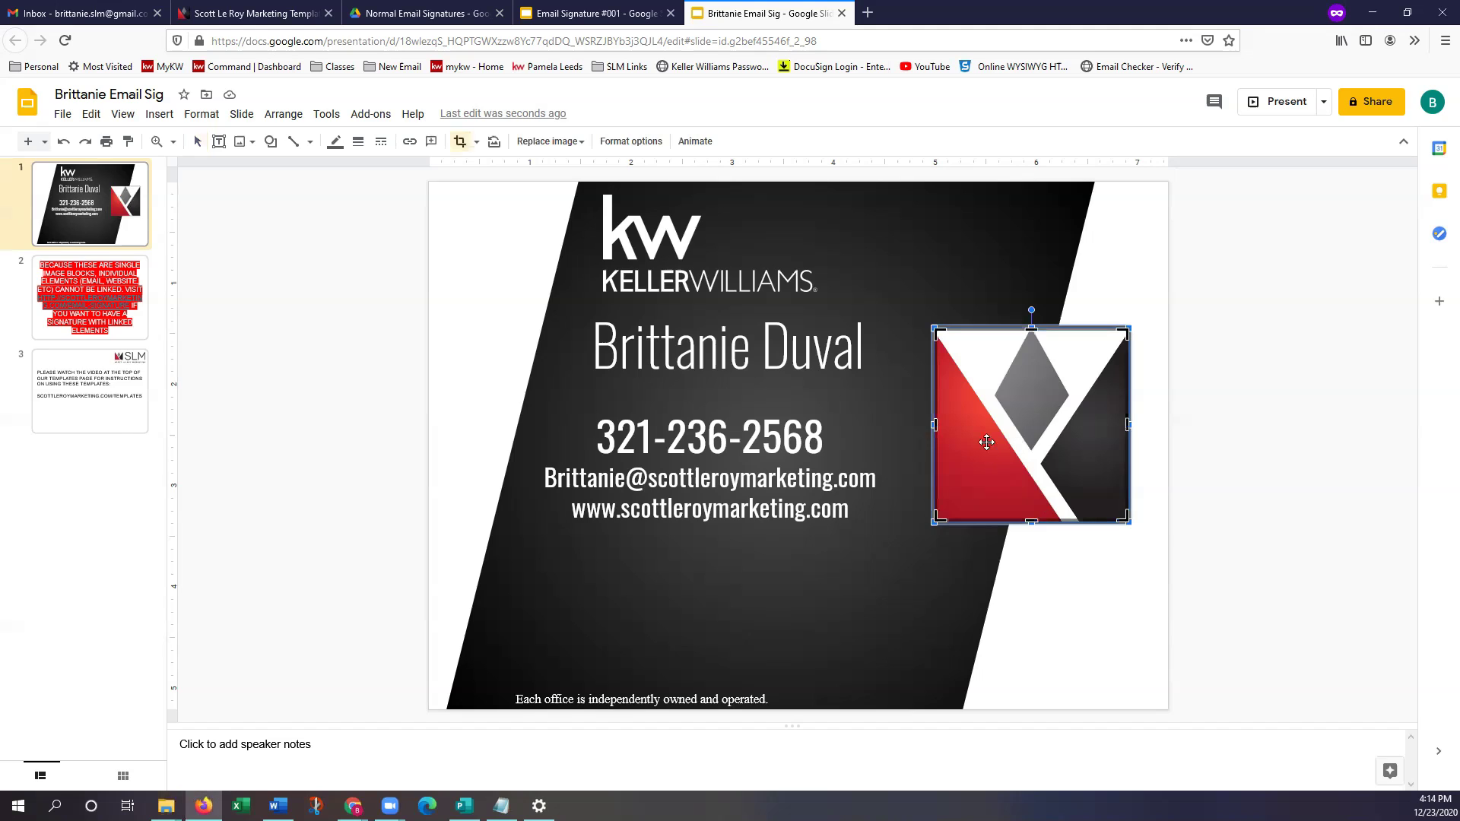
key("Escape")
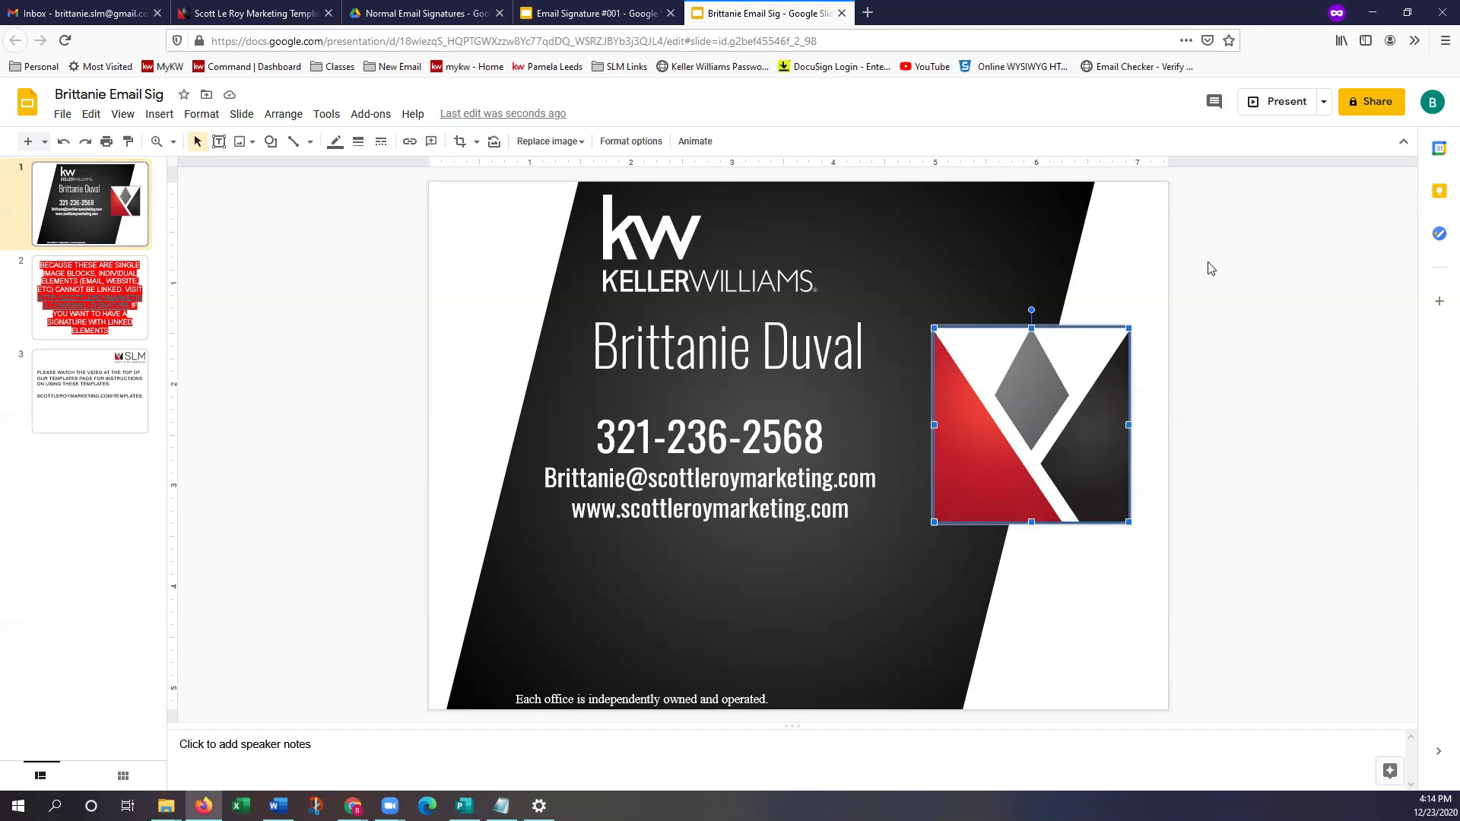
left_click(1210, 268)
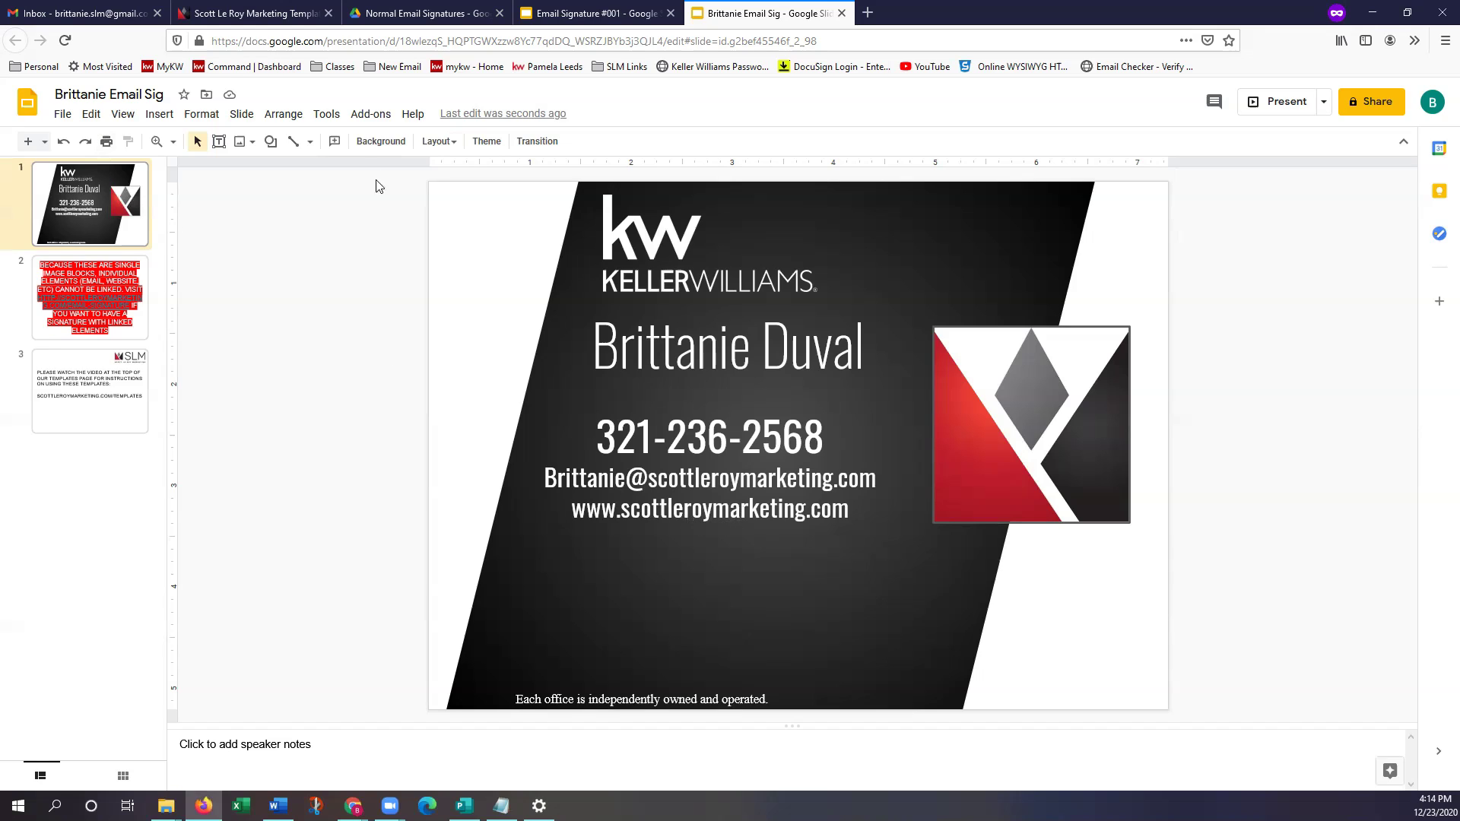
Download the current slide as a PNG image and save the file
left_click(63, 116)
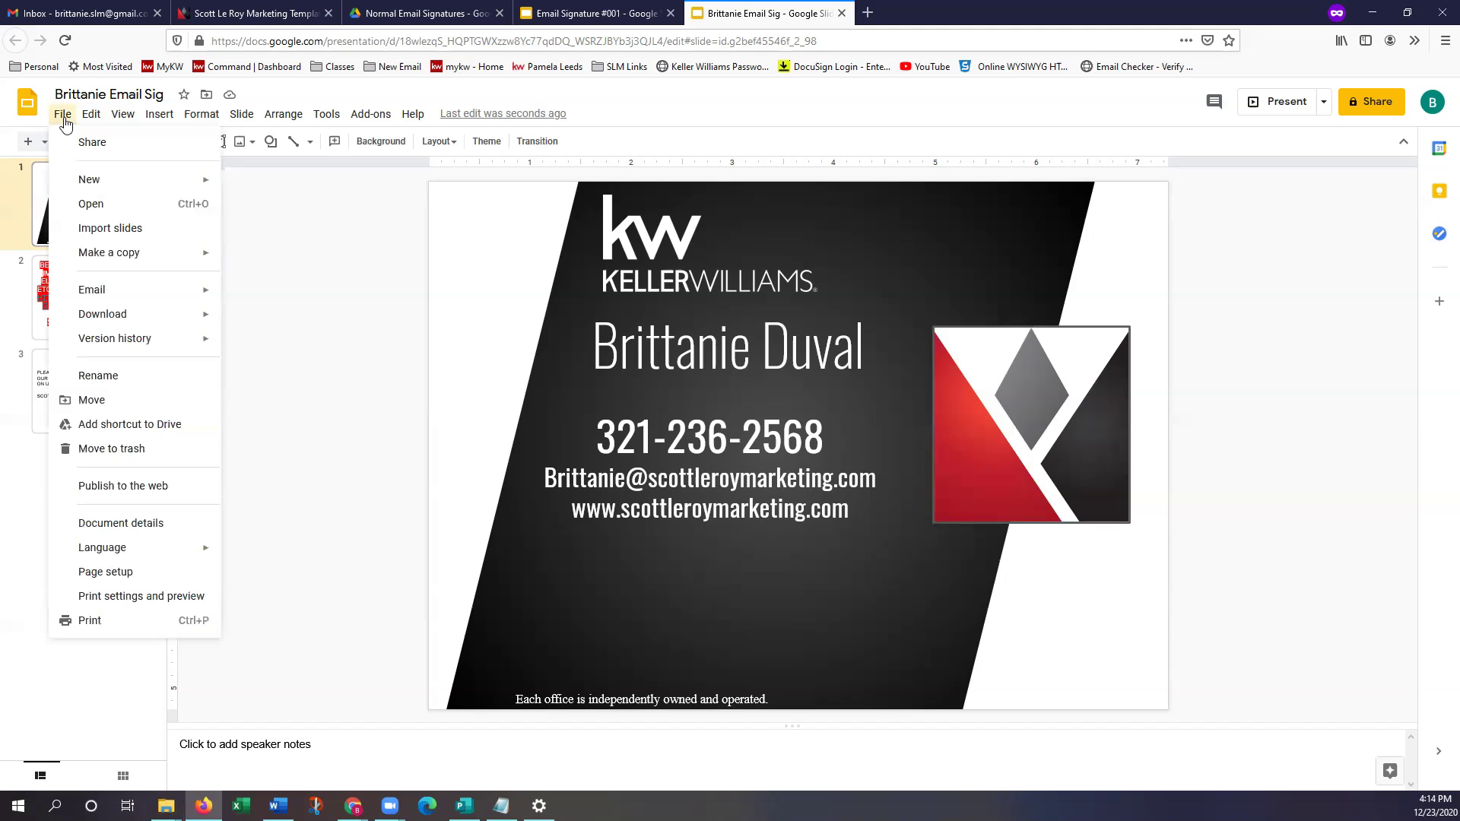
mouse_move(124, 325)
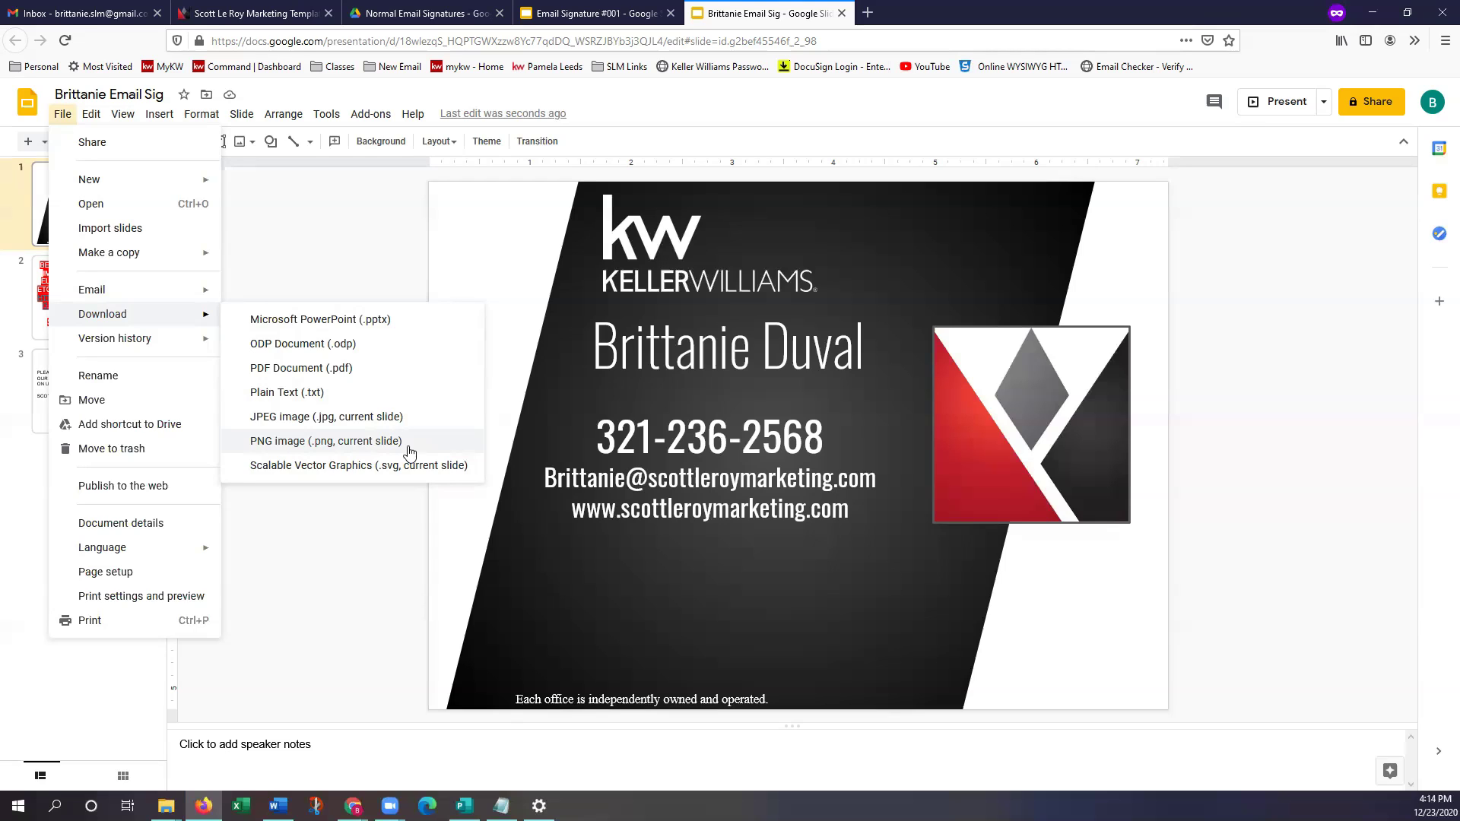
left_click(409, 452)
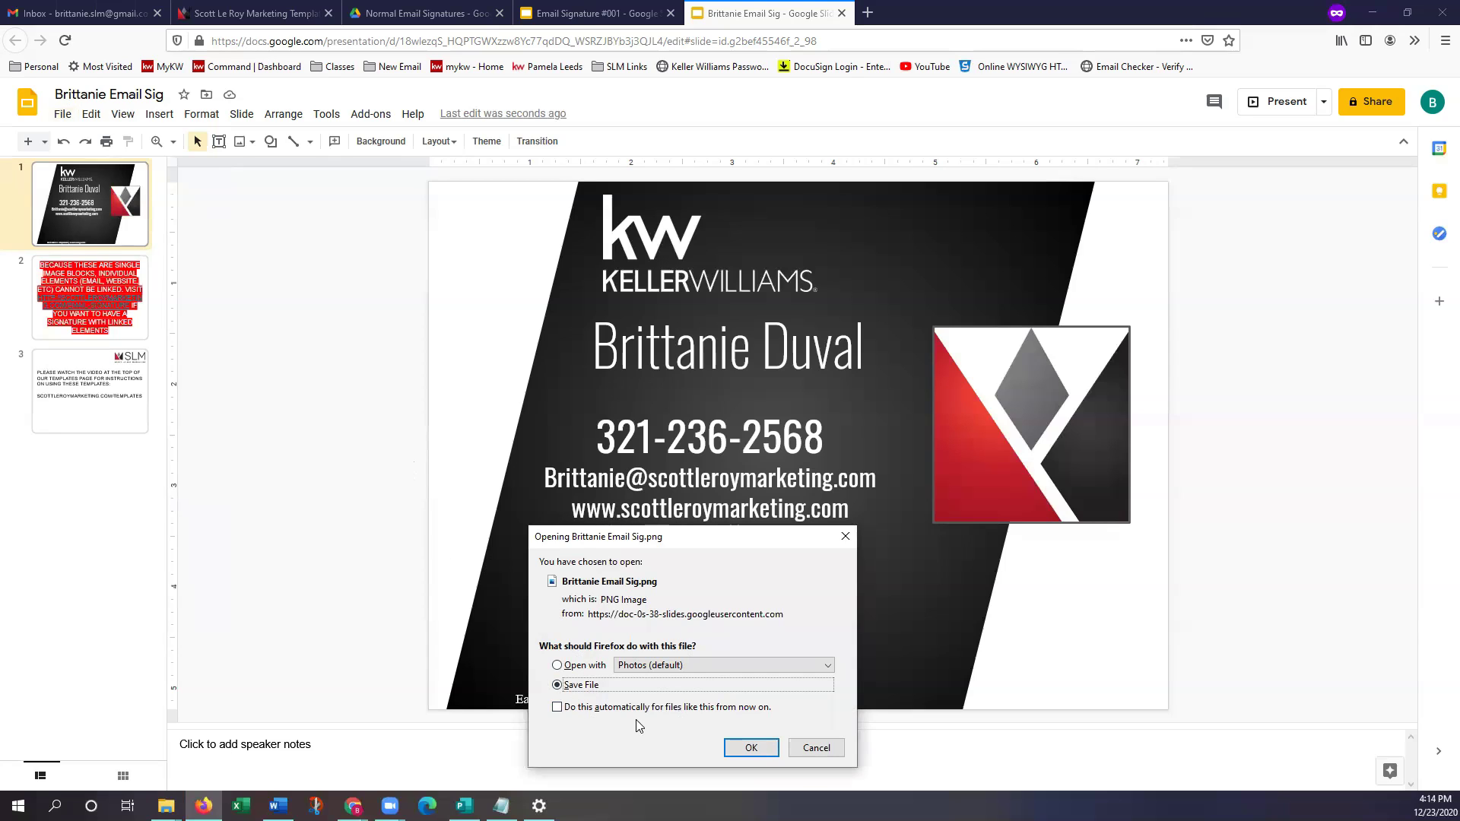
left_click(758, 753)
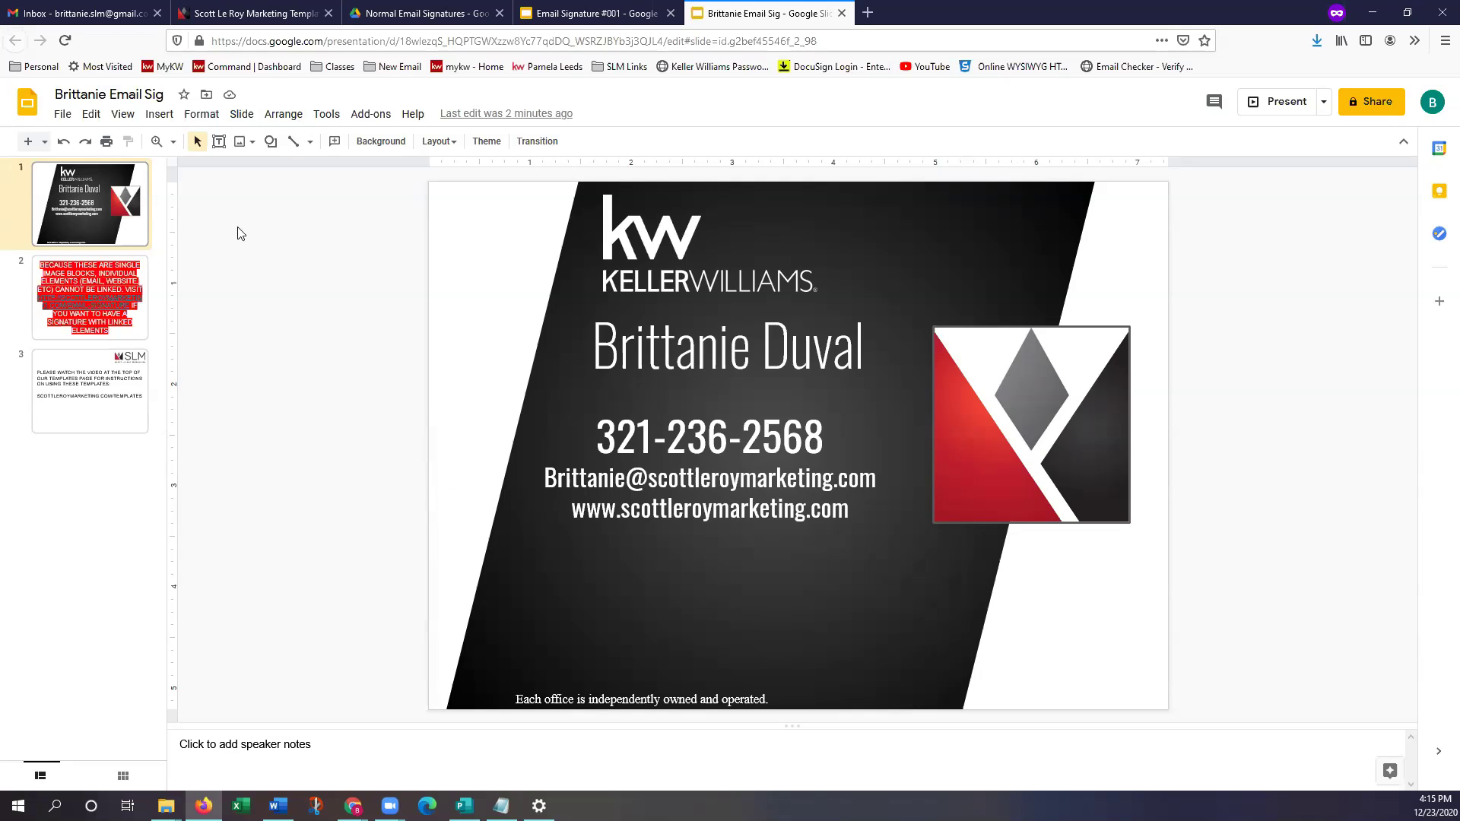
left_click(84, 15)
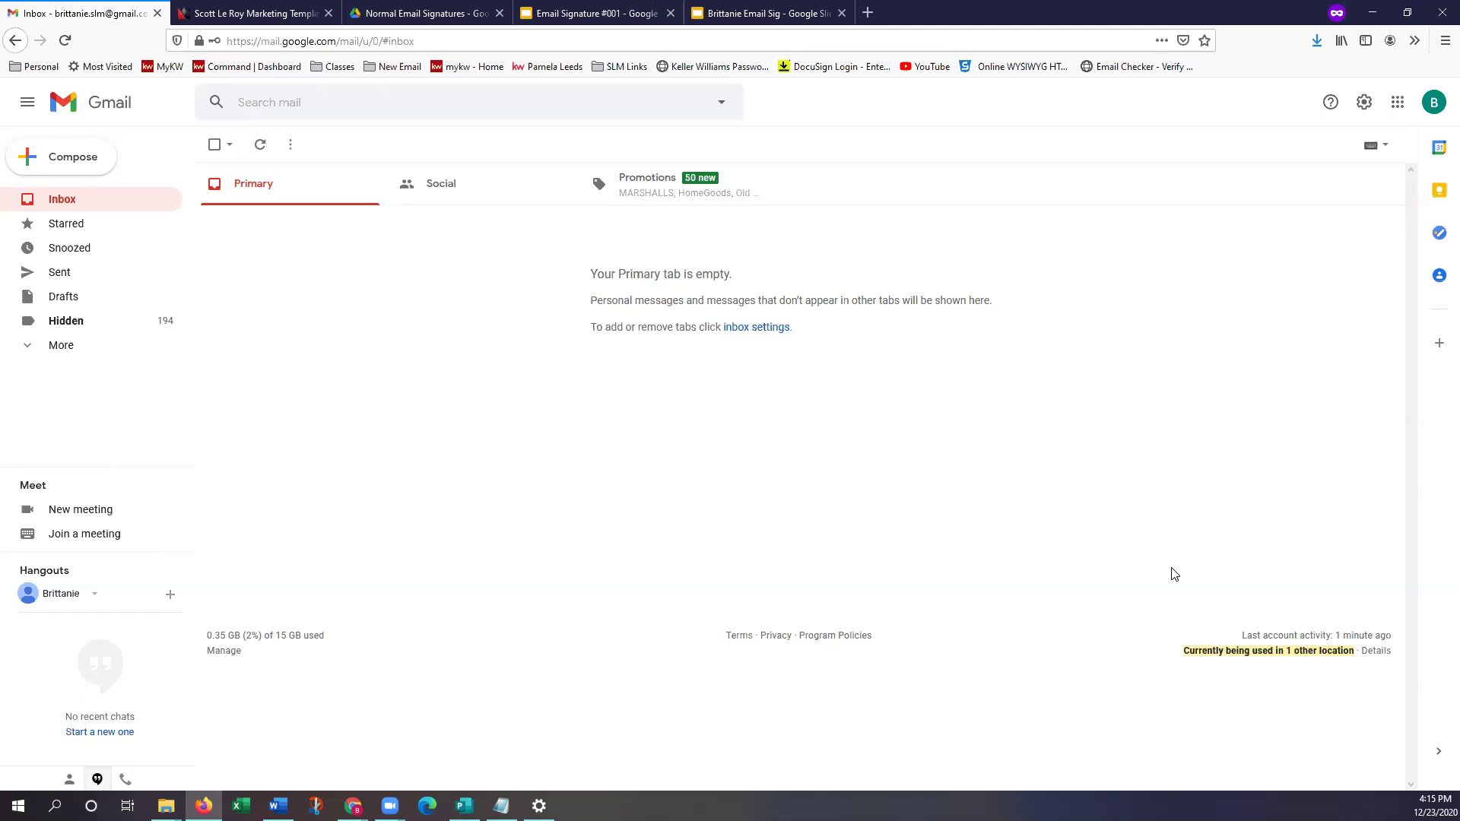
Go from Gmail's settings gear to See all settings, landing on the General tab
left_click(1368, 106)
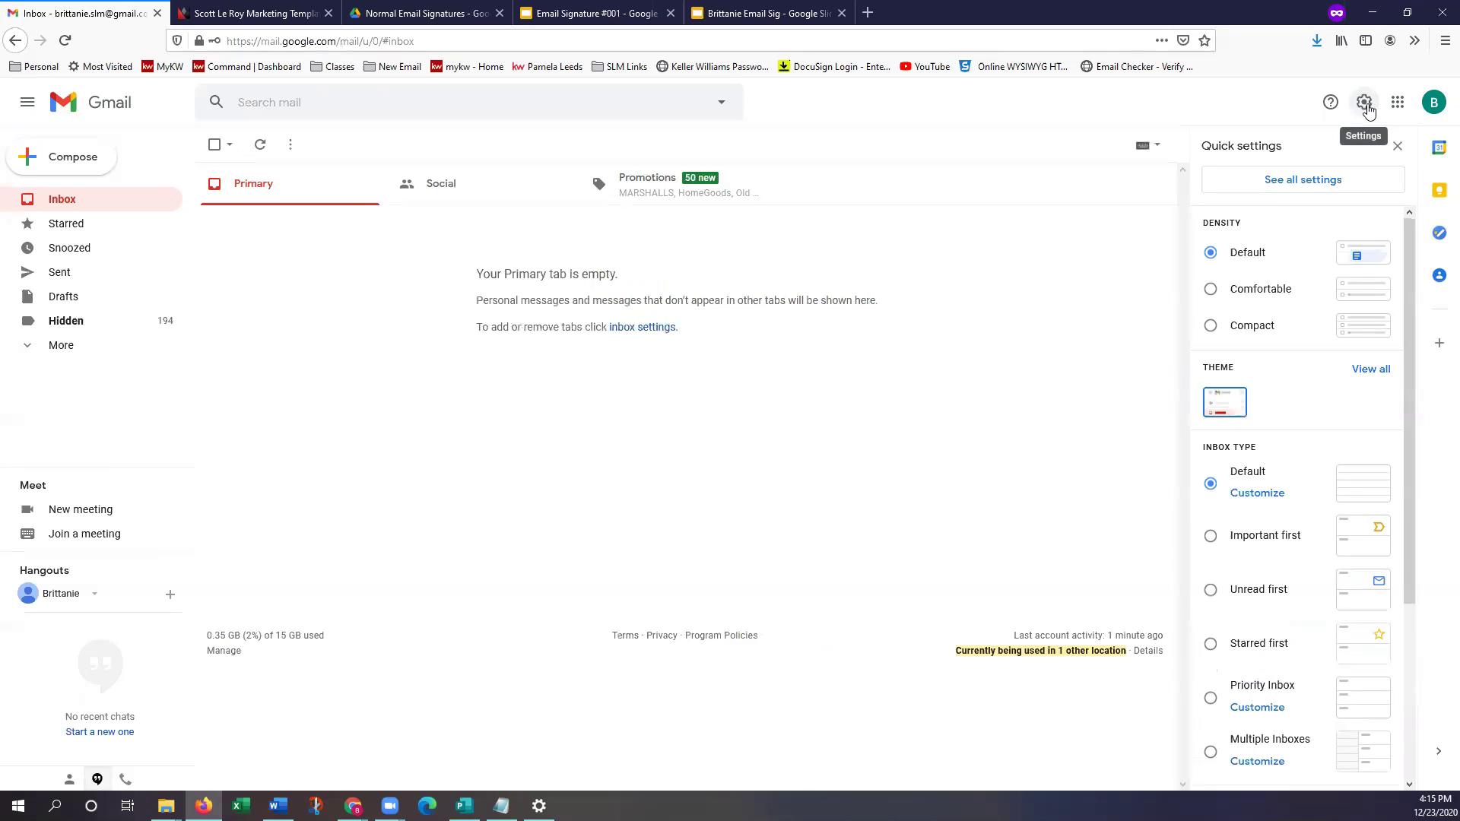
left_click(1360, 190)
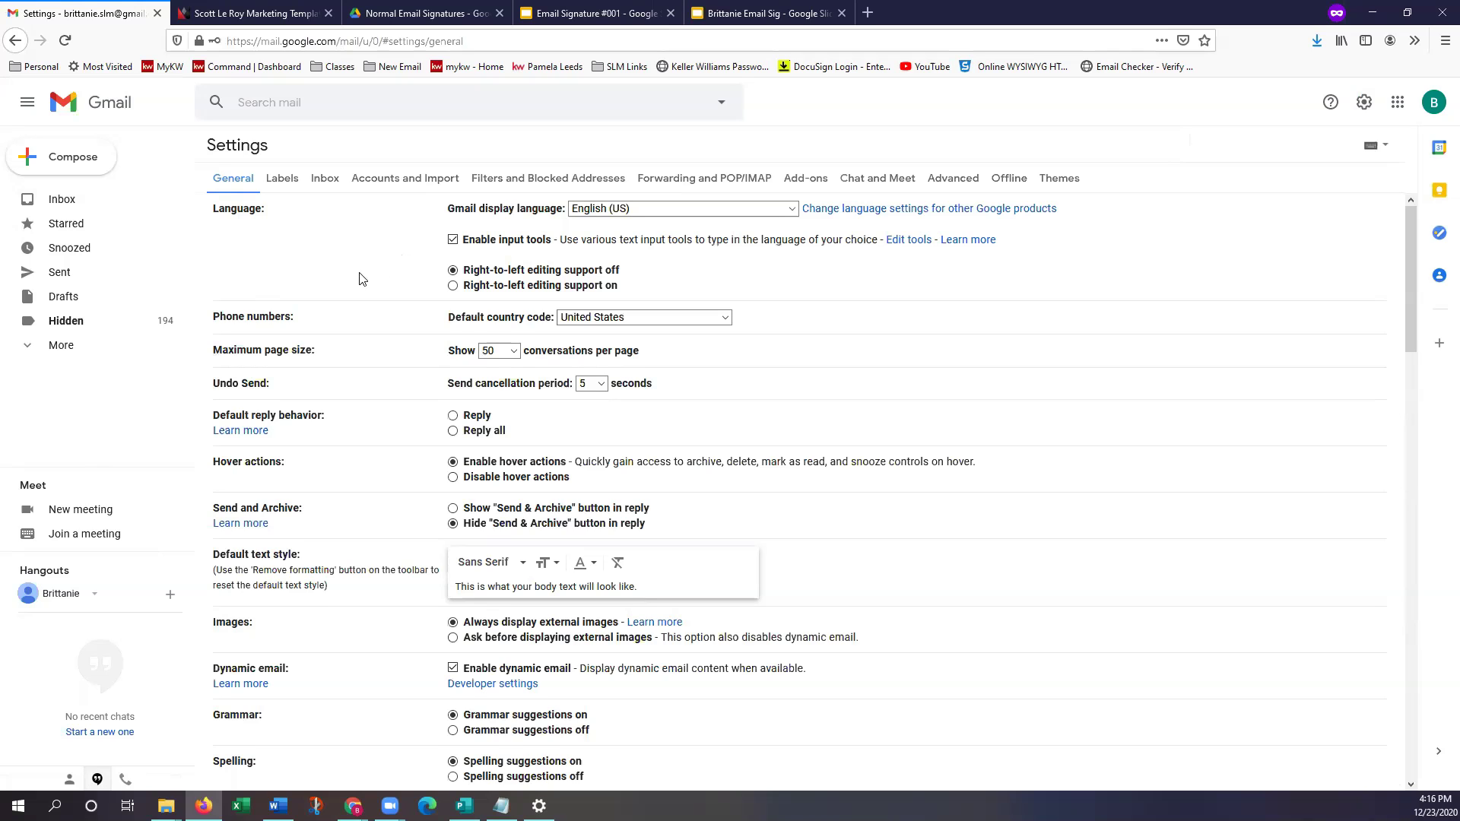
scroll(362, 283, "down", 3)
In the Signature section, create a new signature named with the agent's first name
scroll(362, 295, "down", 8)
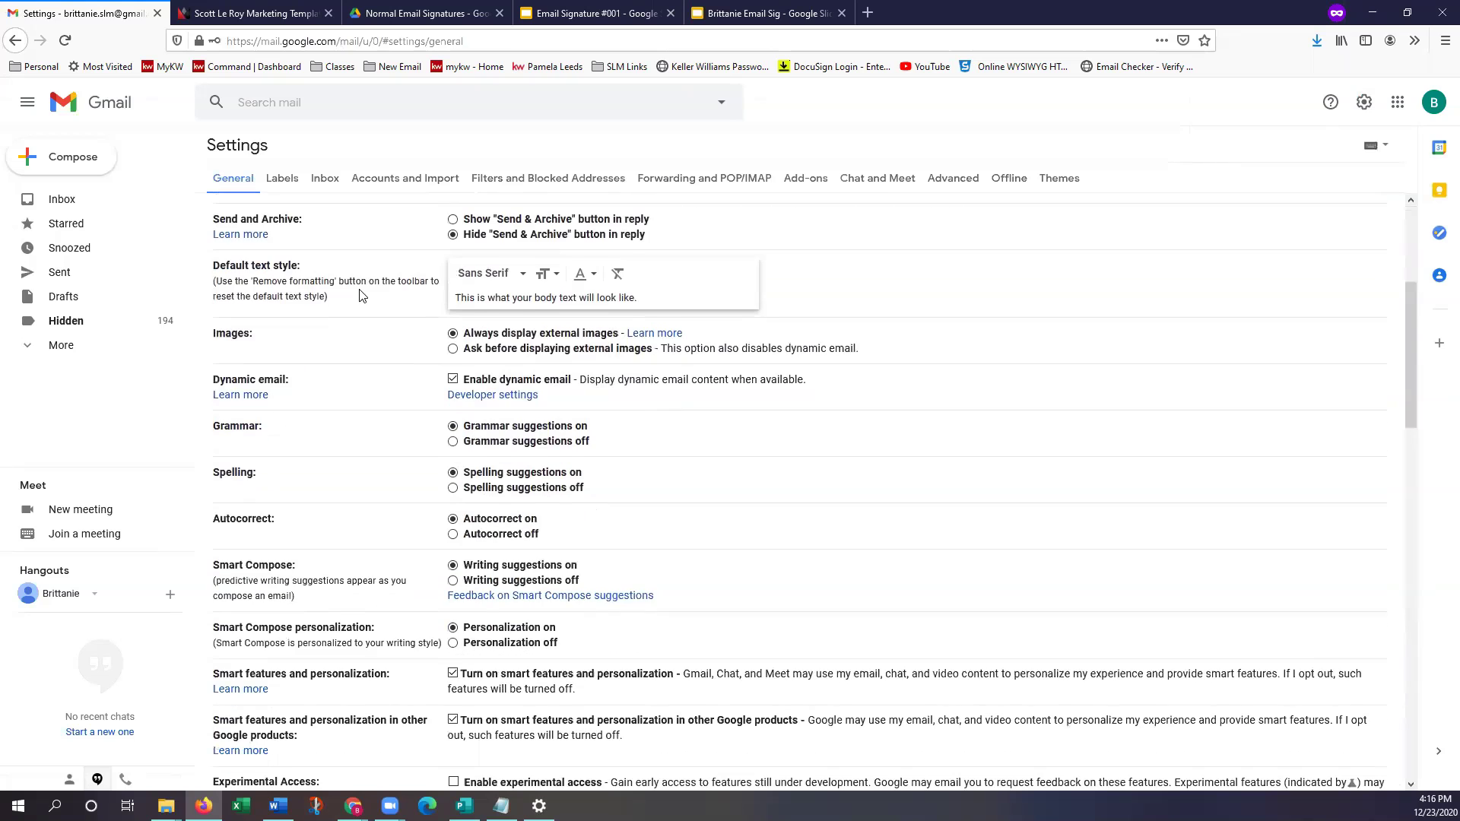
scroll(347, 299, "down", 9)
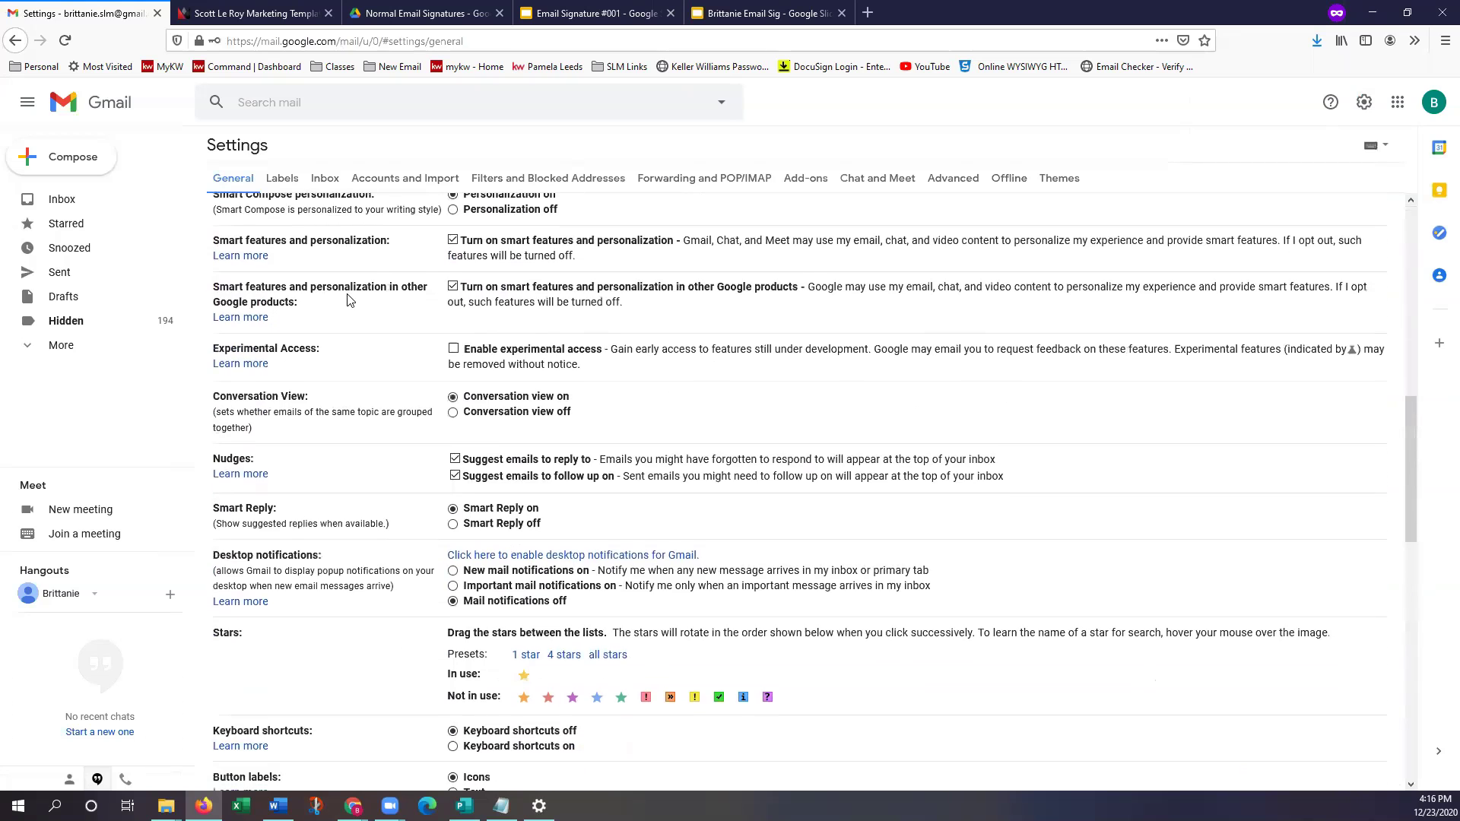
scroll(344, 303, "down", 5)
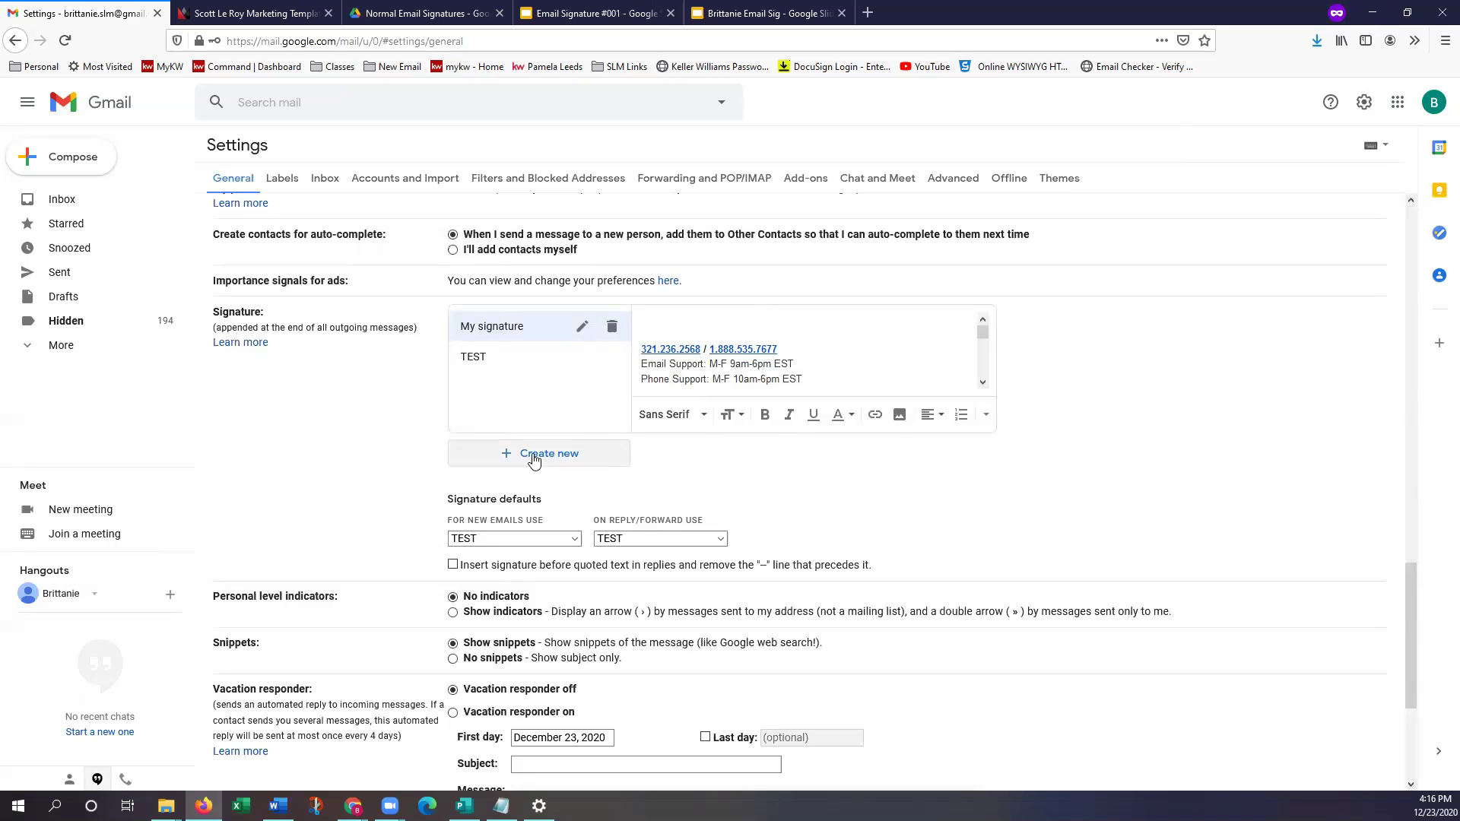
left_click(534, 458)
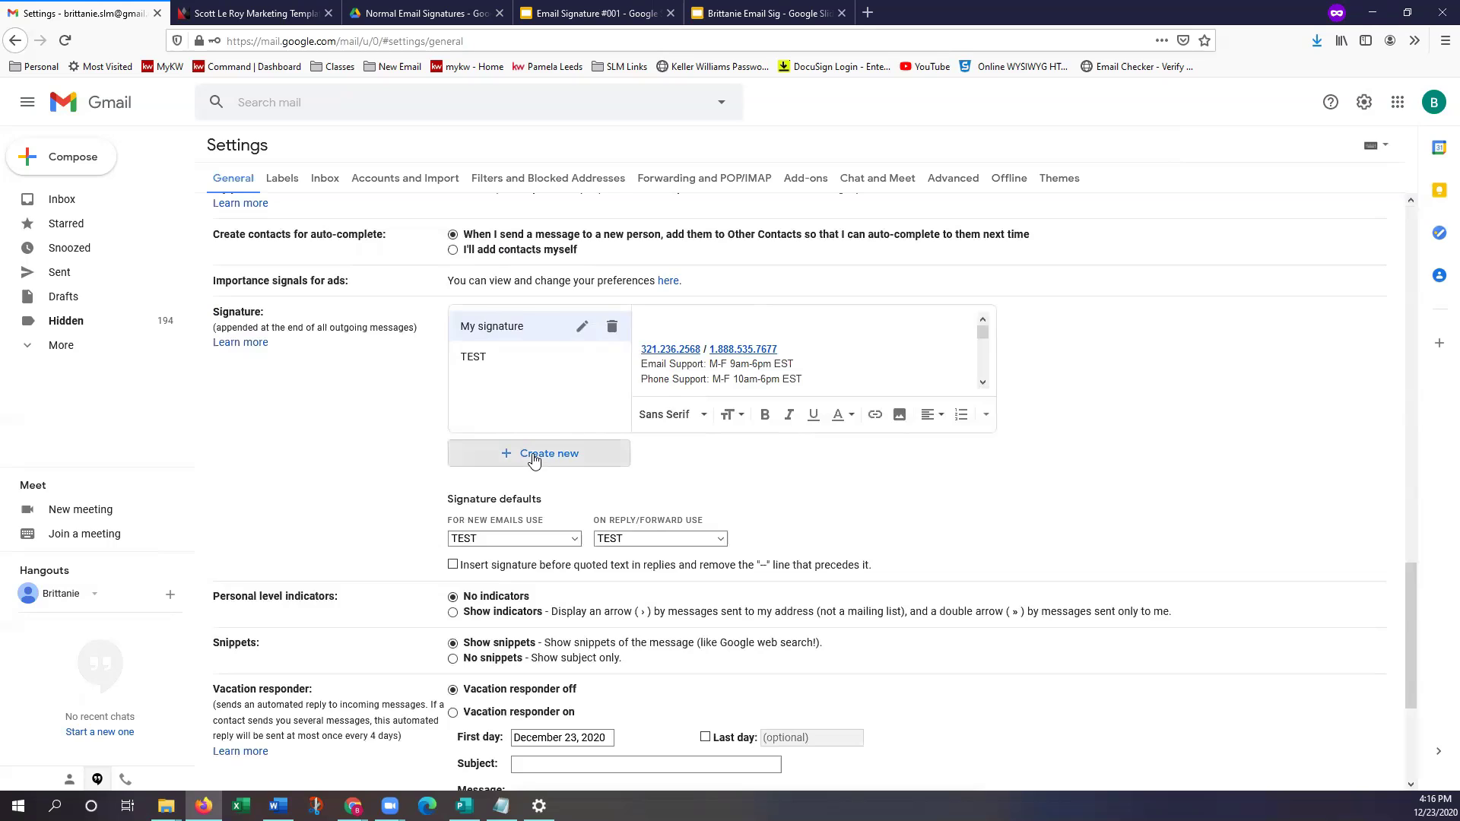
type("Brittanie")
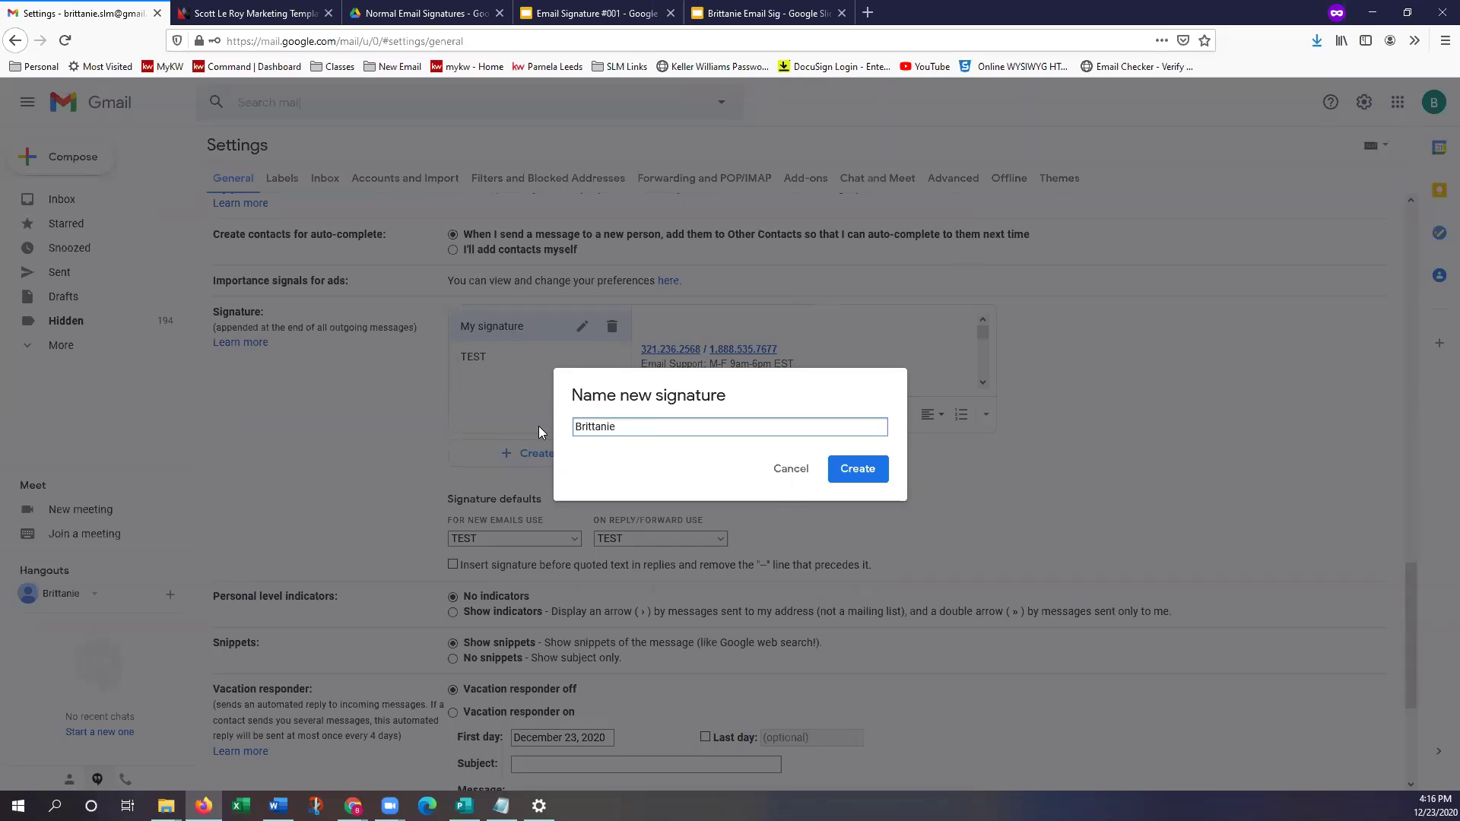
left_click(853, 469)
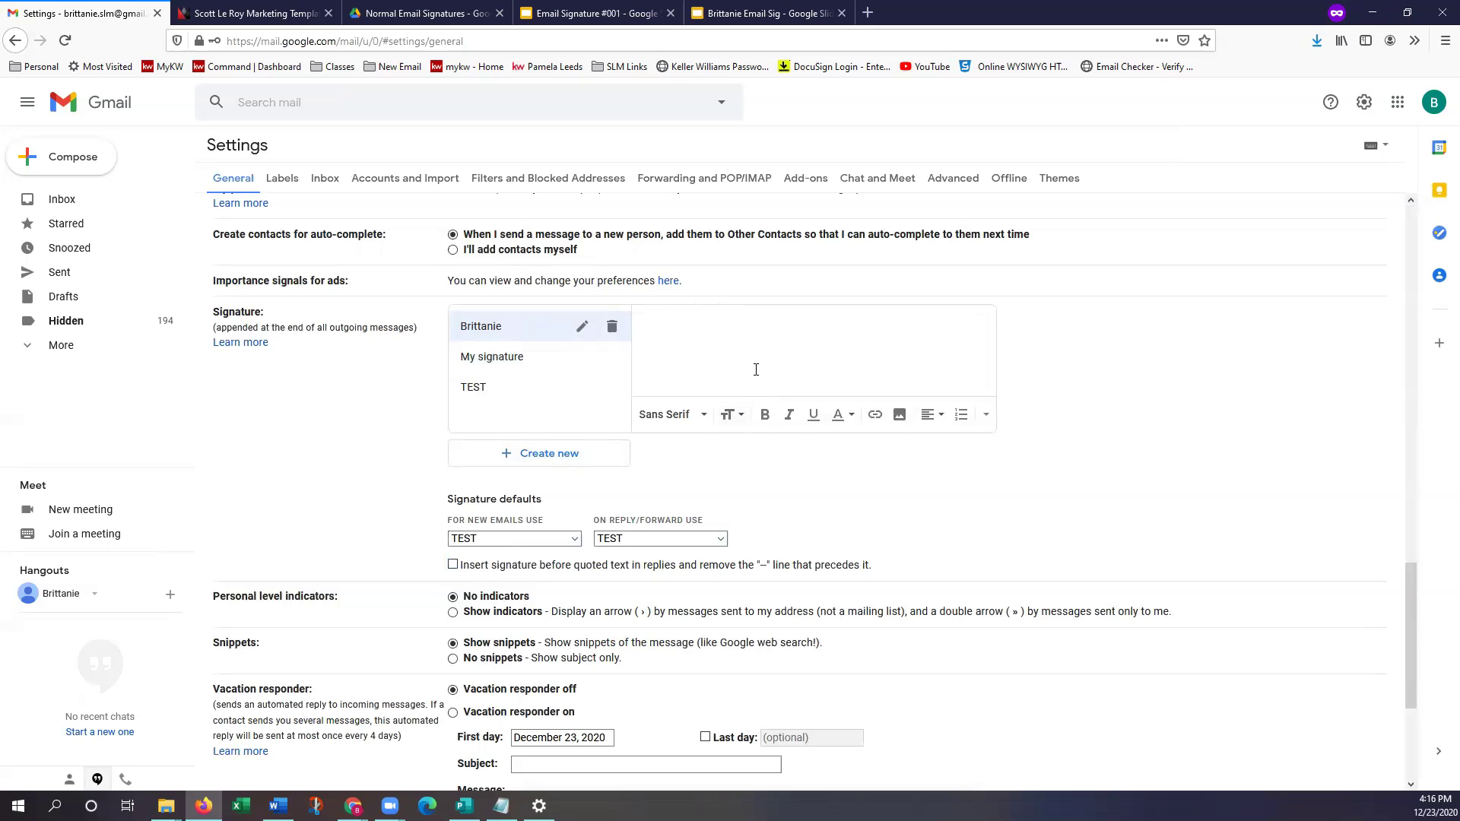
Upload the downloaded signature PNG from the Downloads folder into the new signature
left_click(901, 423)
left_click(901, 422)
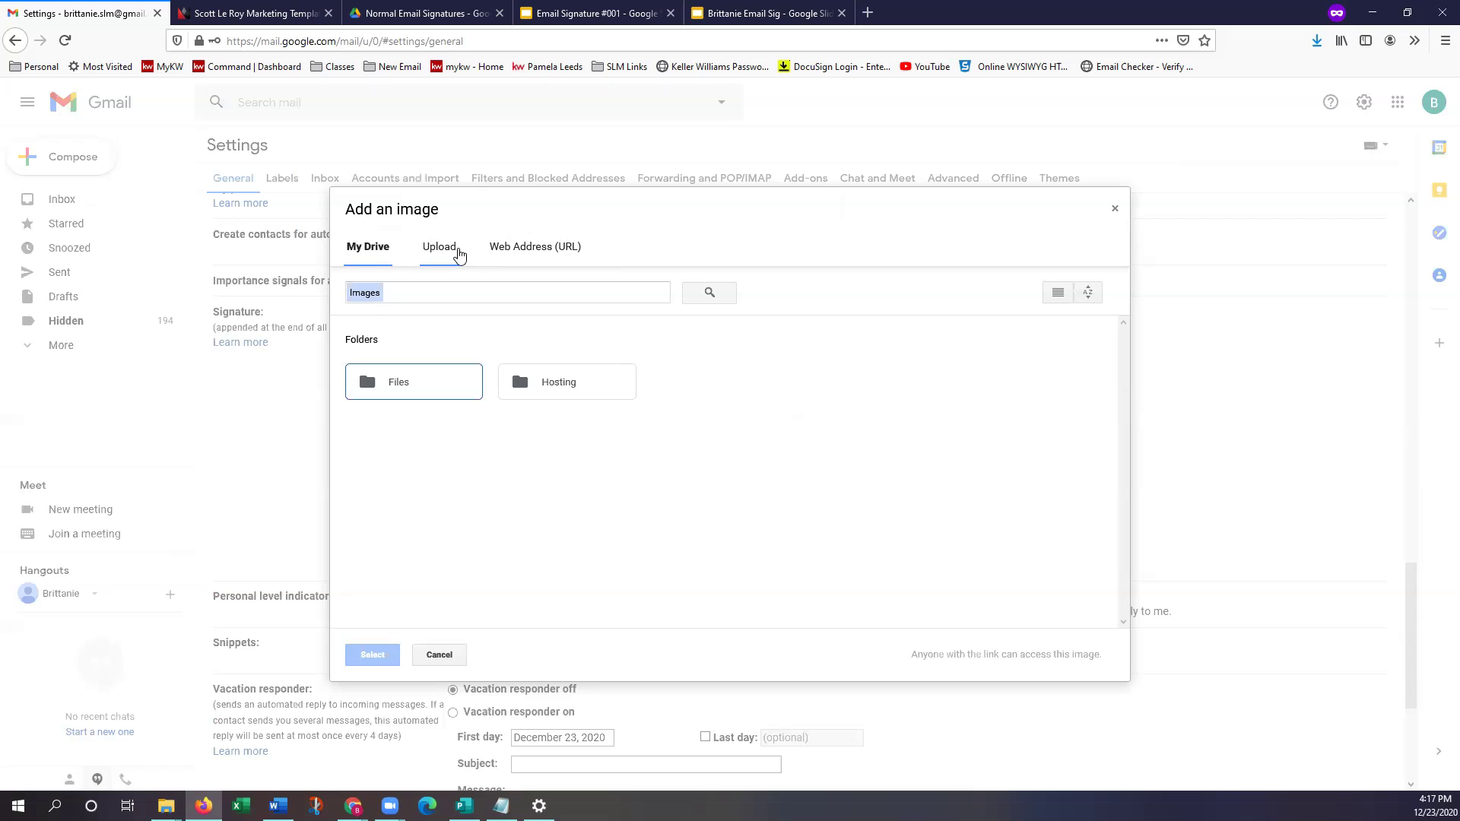
left_click(440, 247)
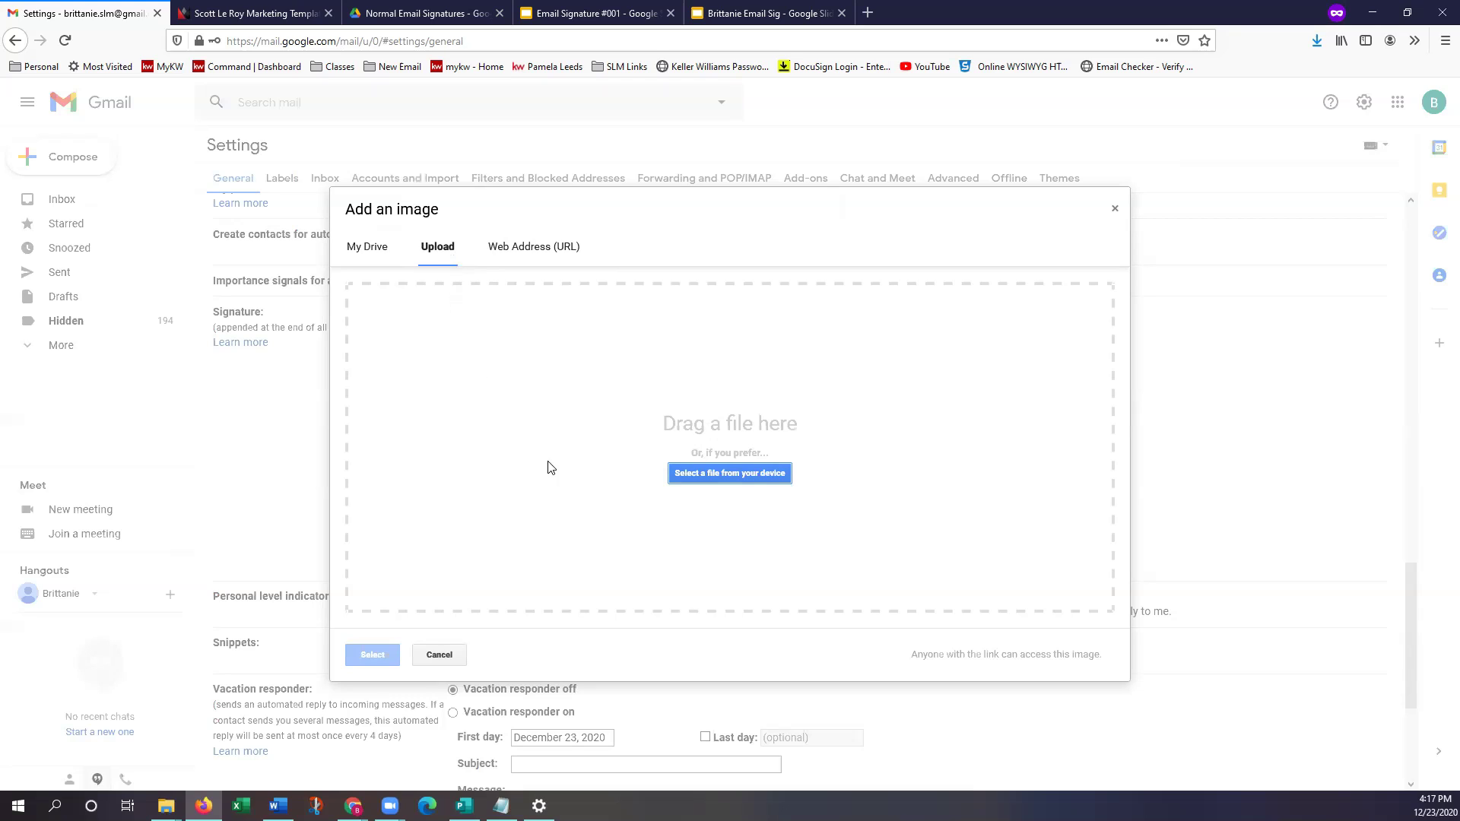
left_click(754, 475)
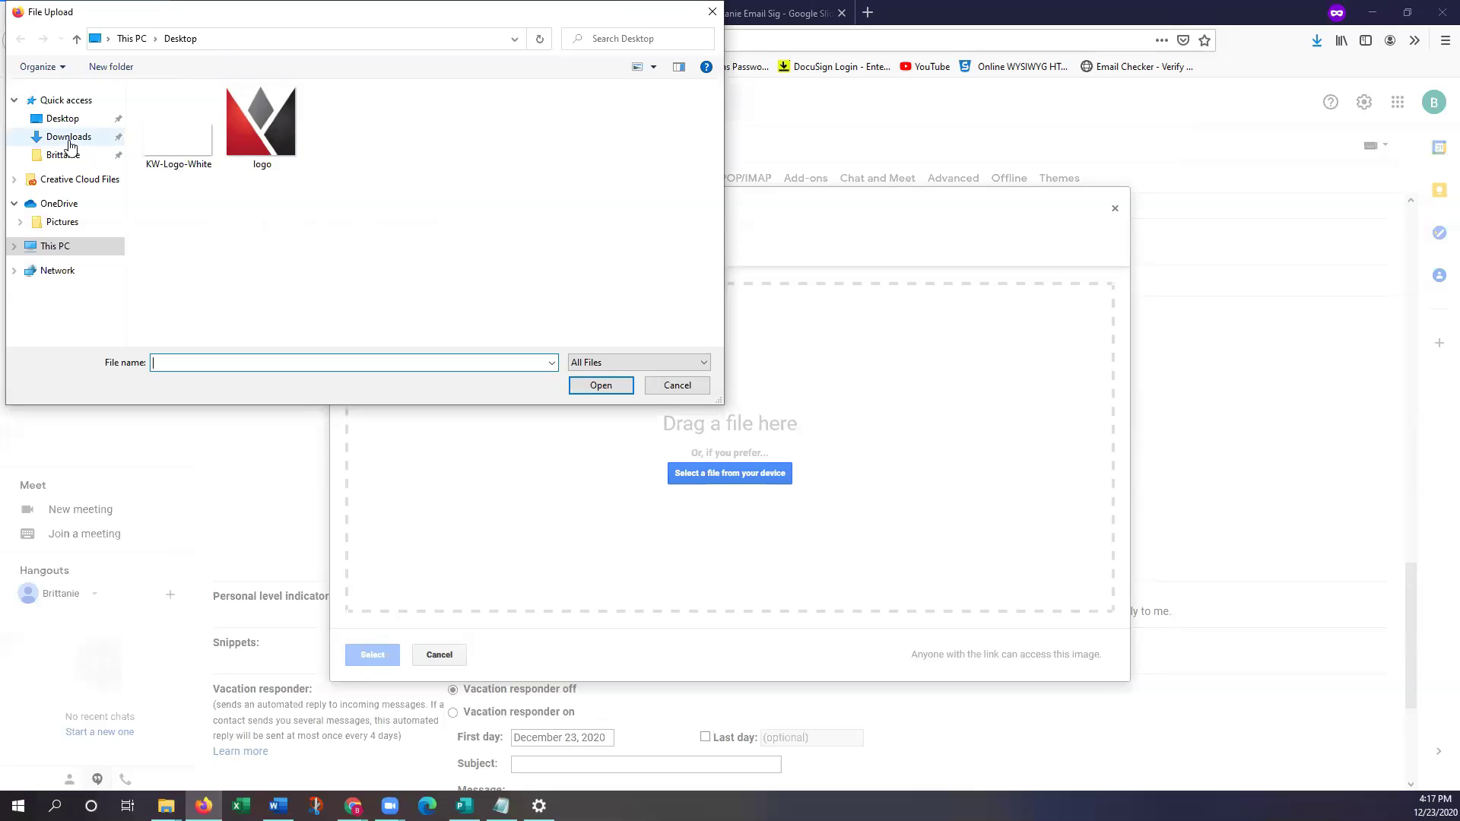
left_click(69, 139)
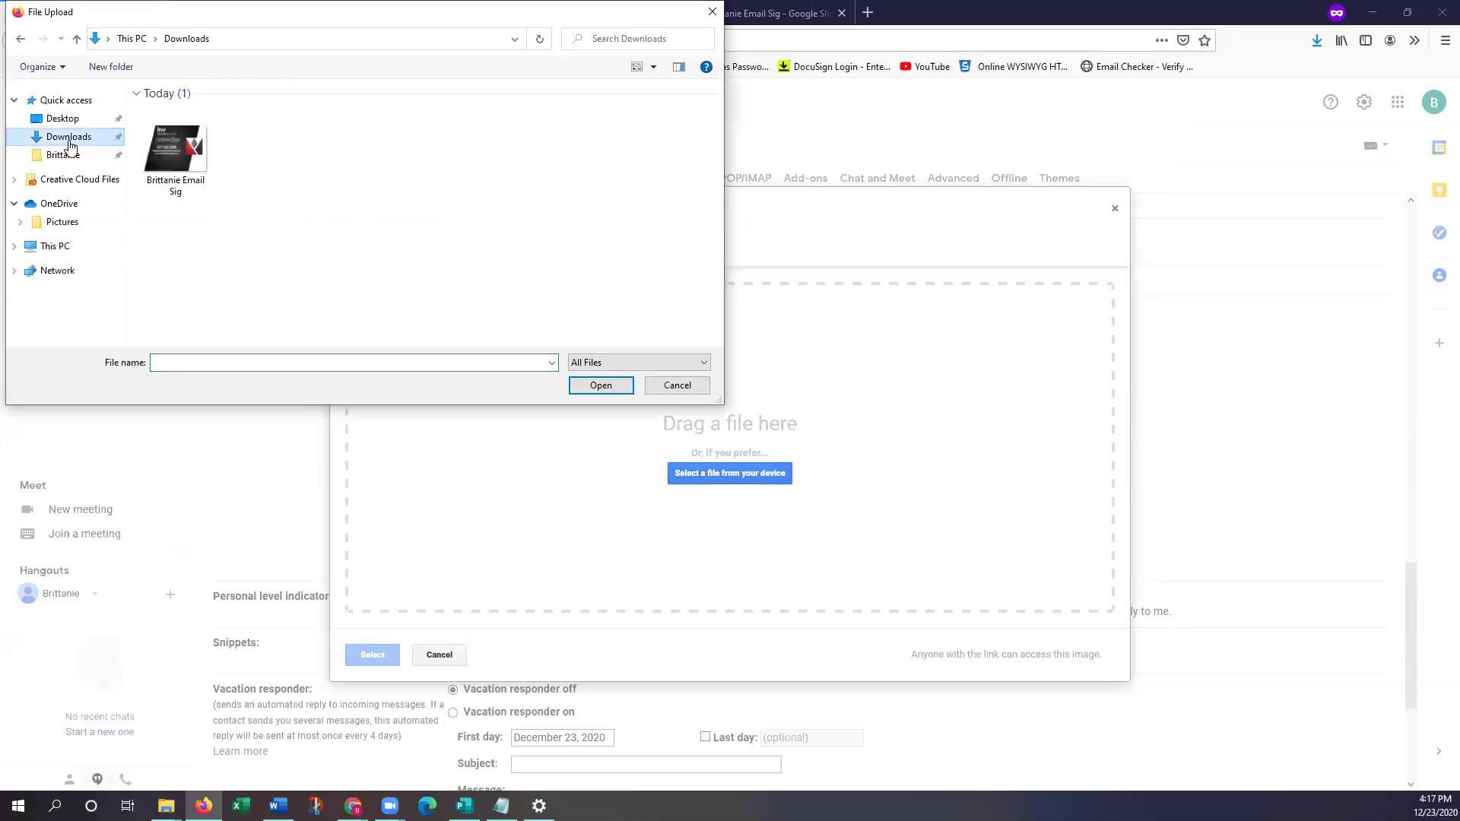
left_click(181, 168)
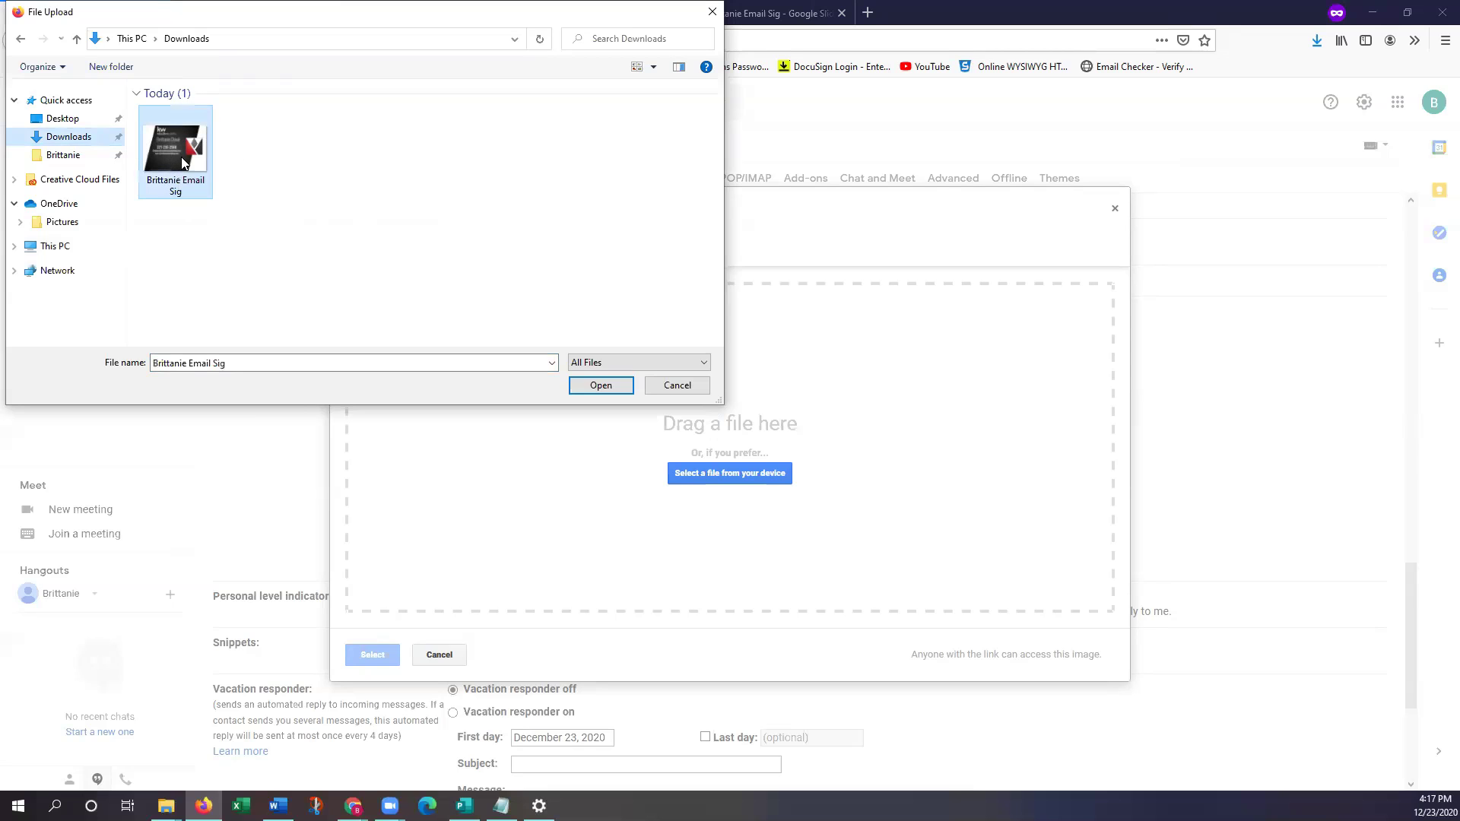
left_click(597, 387)
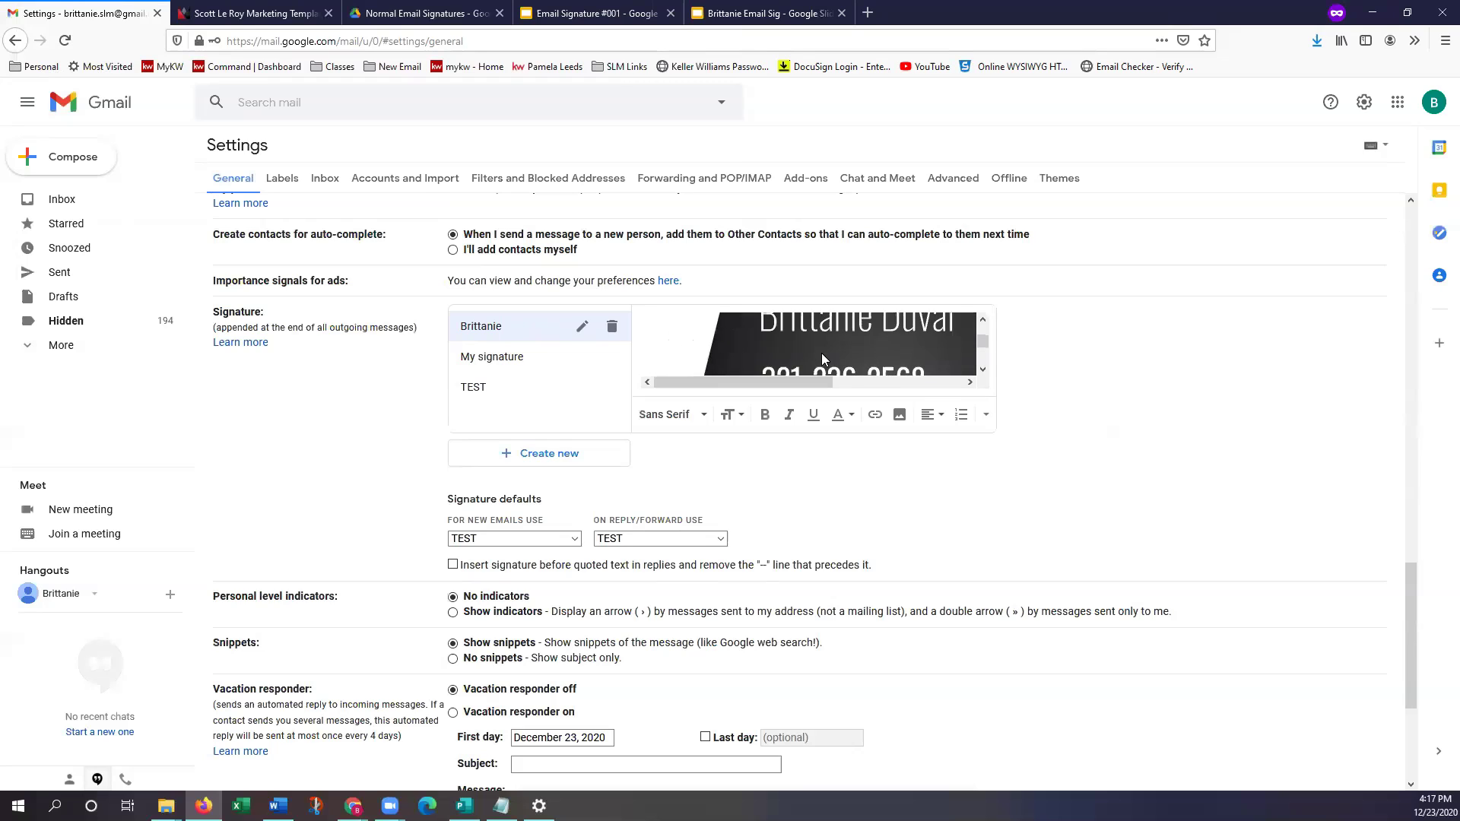
Compare Small, Medium and Large sizes for the signature image, settling on Large
left_click(821, 352)
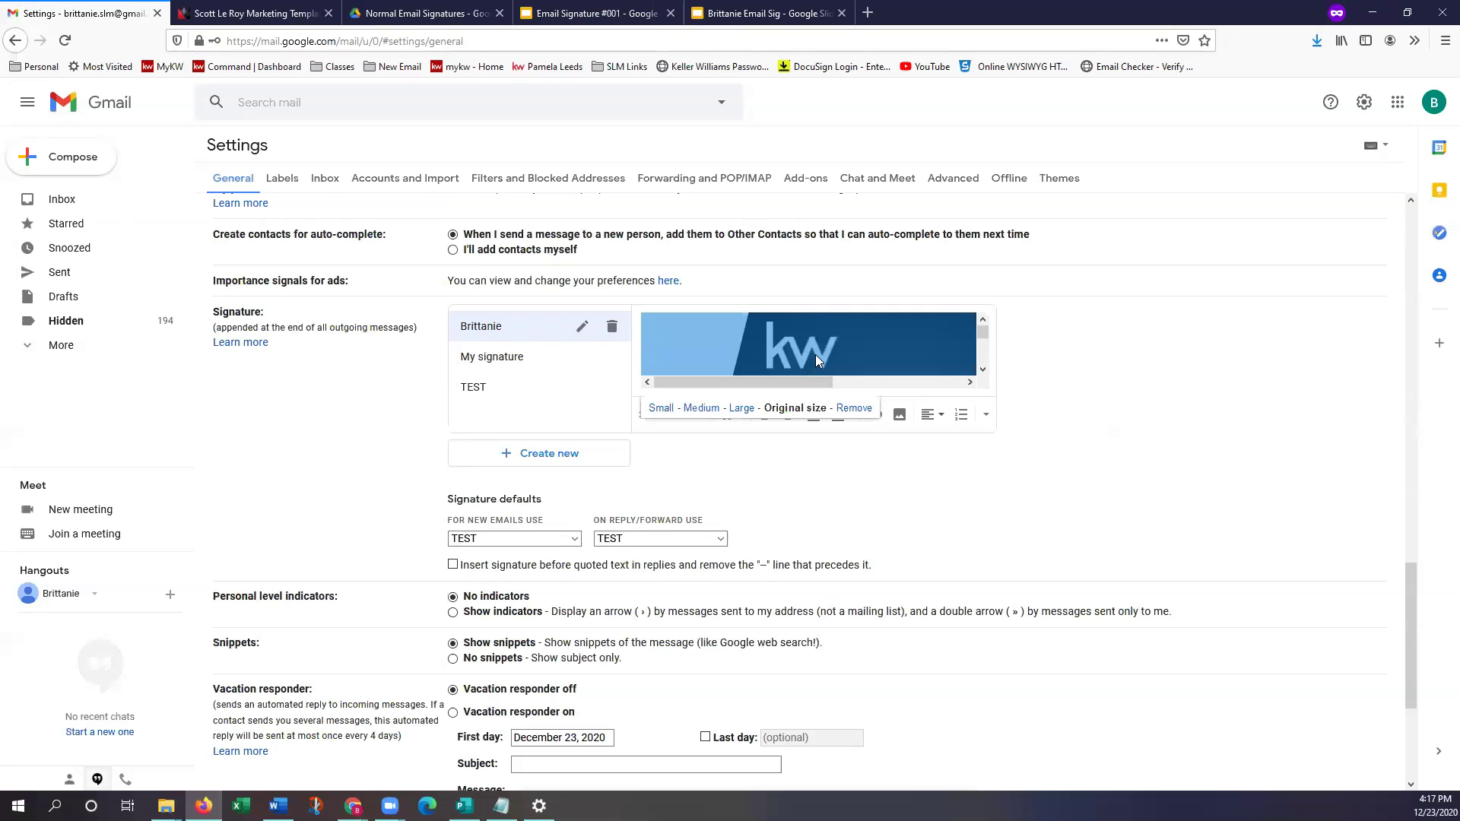
left_click(742, 408)
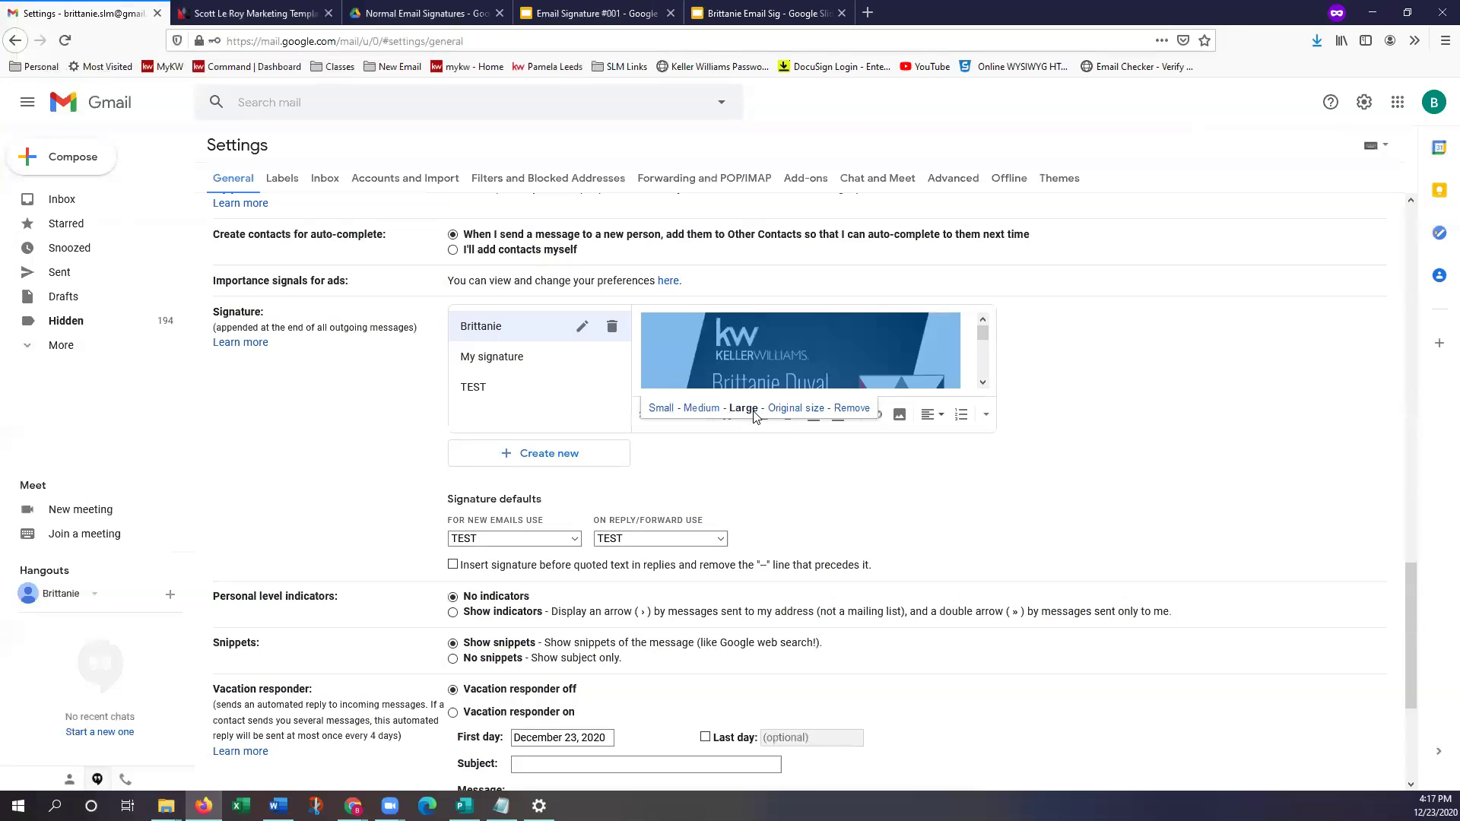
left_click(700, 408)
left_click(661, 408)
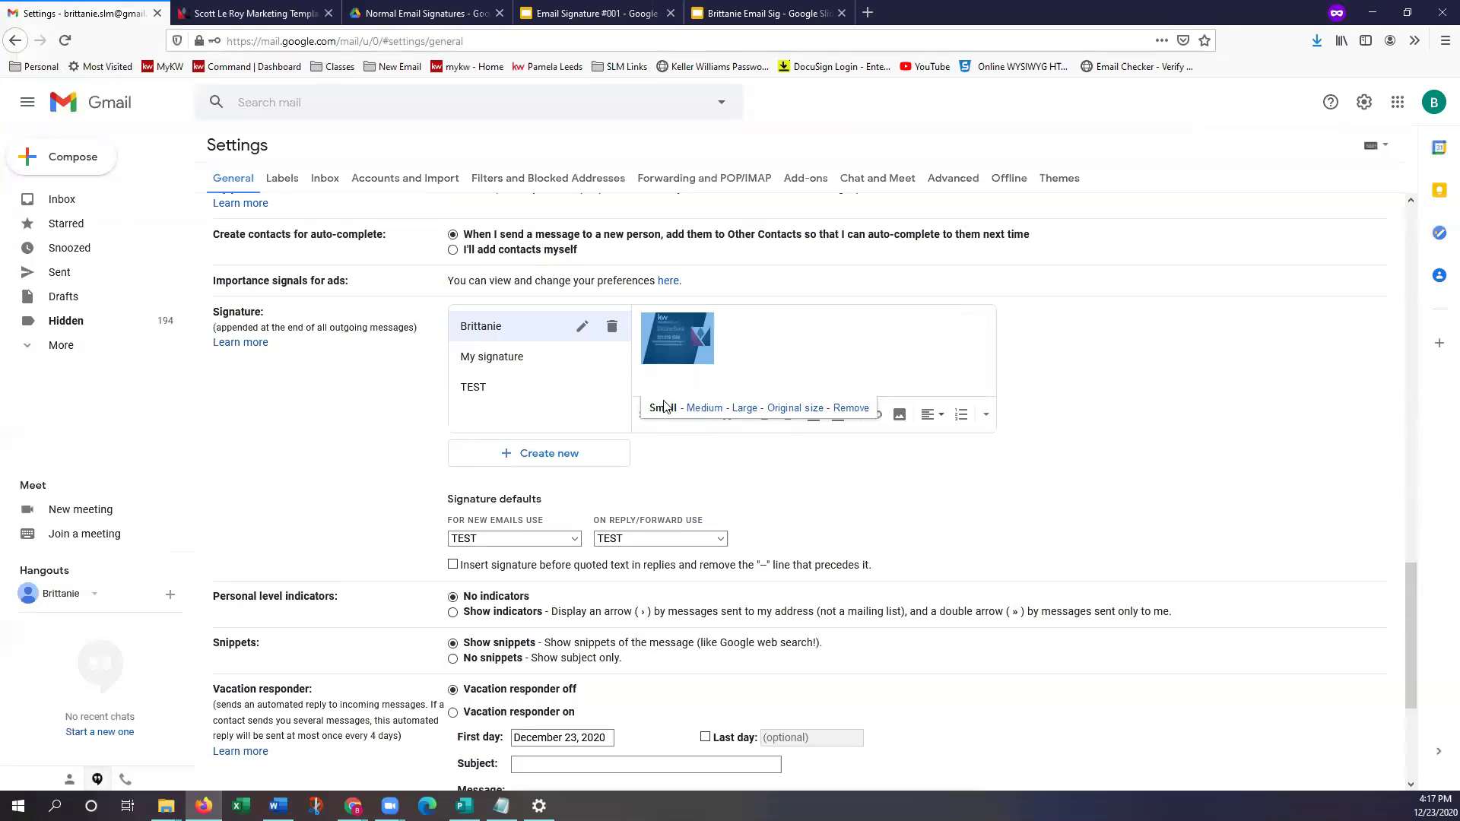
left_click(703, 409)
left_click(755, 410)
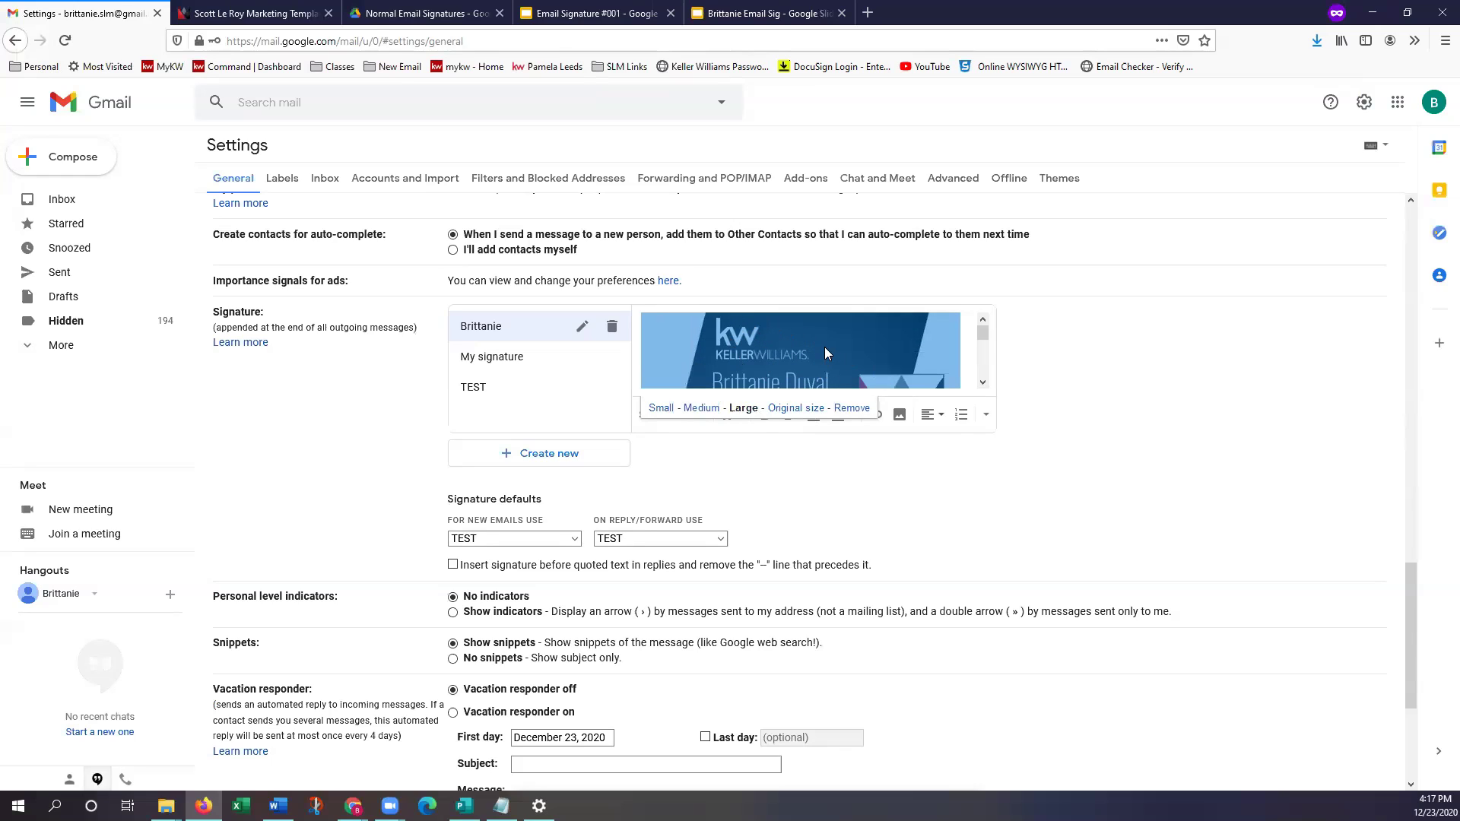
scroll(867, 346, "down", 3)
scroll(866, 345, "down", 3)
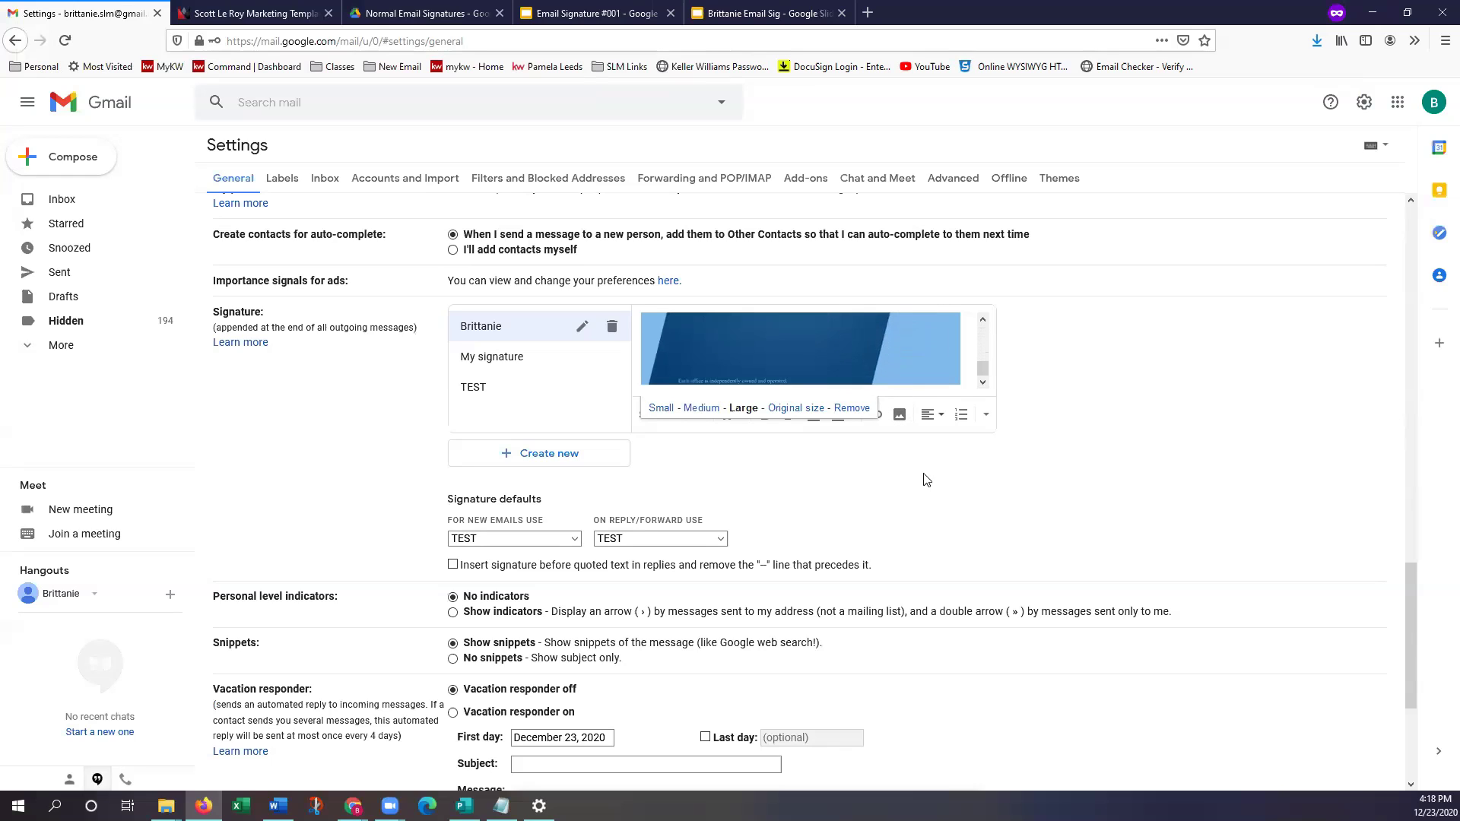
left_click(834, 469)
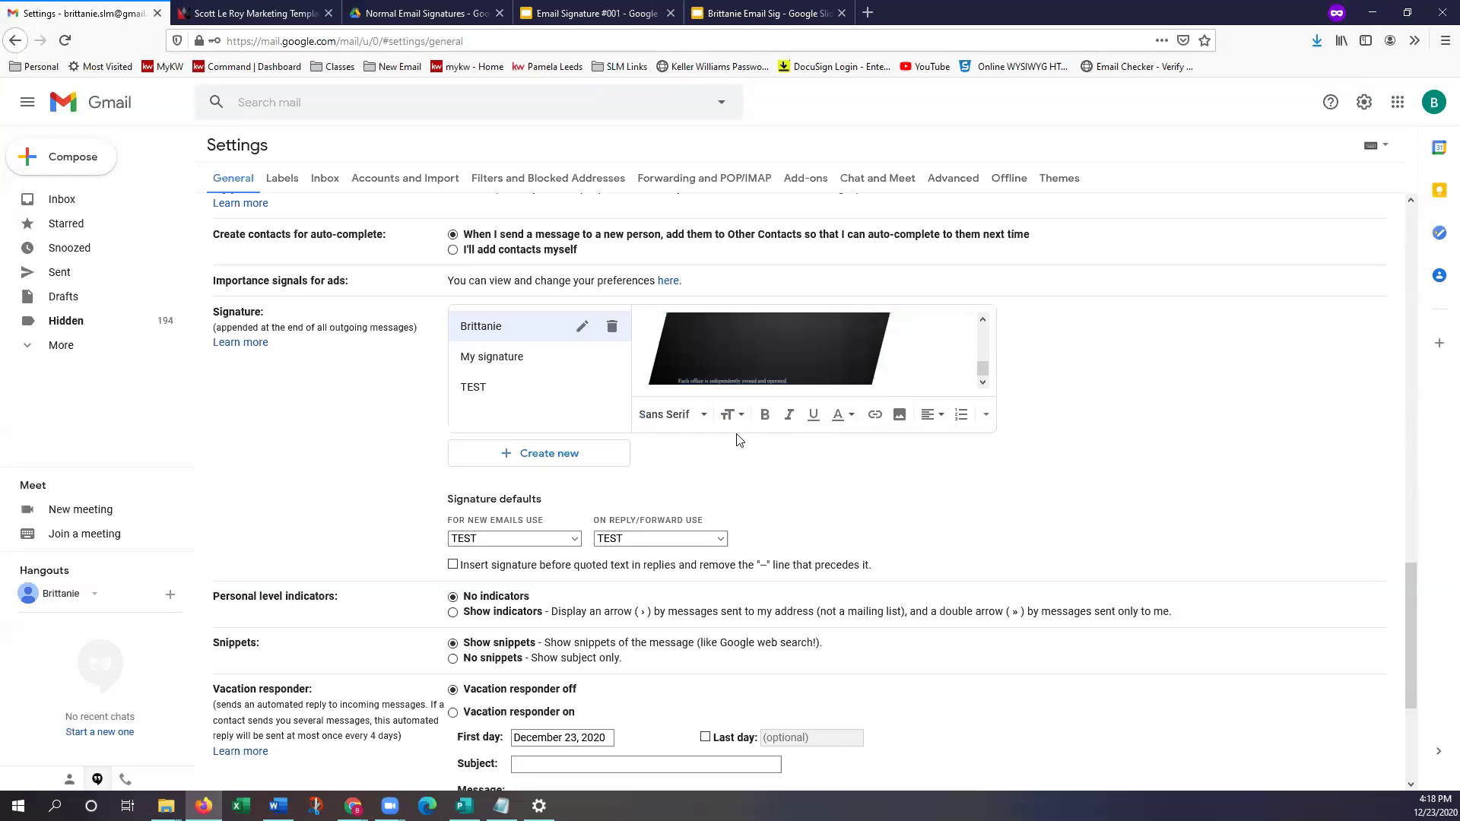
scroll(579, 489, "down", 1)
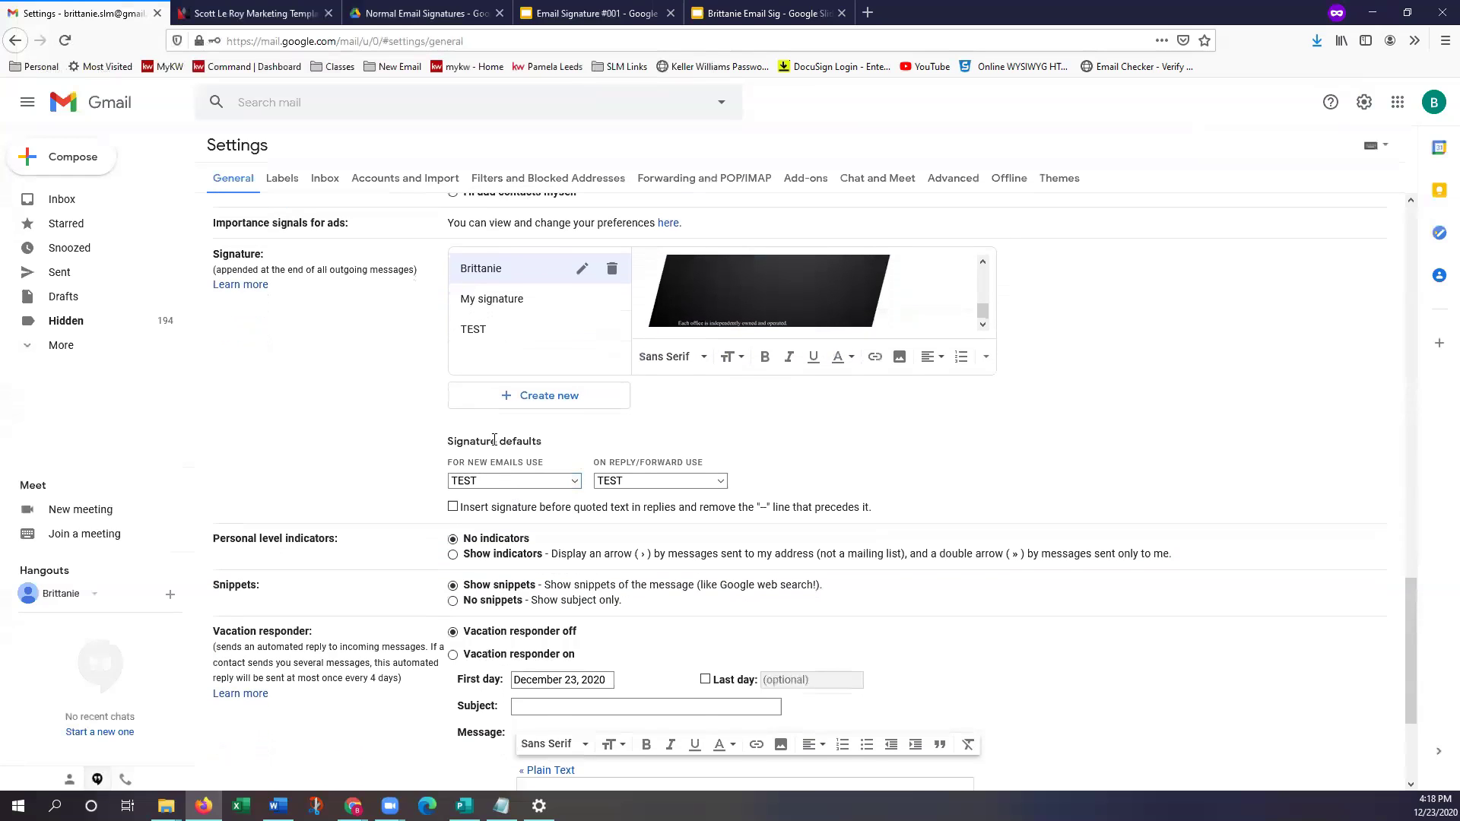
Make the new signature the default for new emails and for replies and forwards
left_click(542, 480)
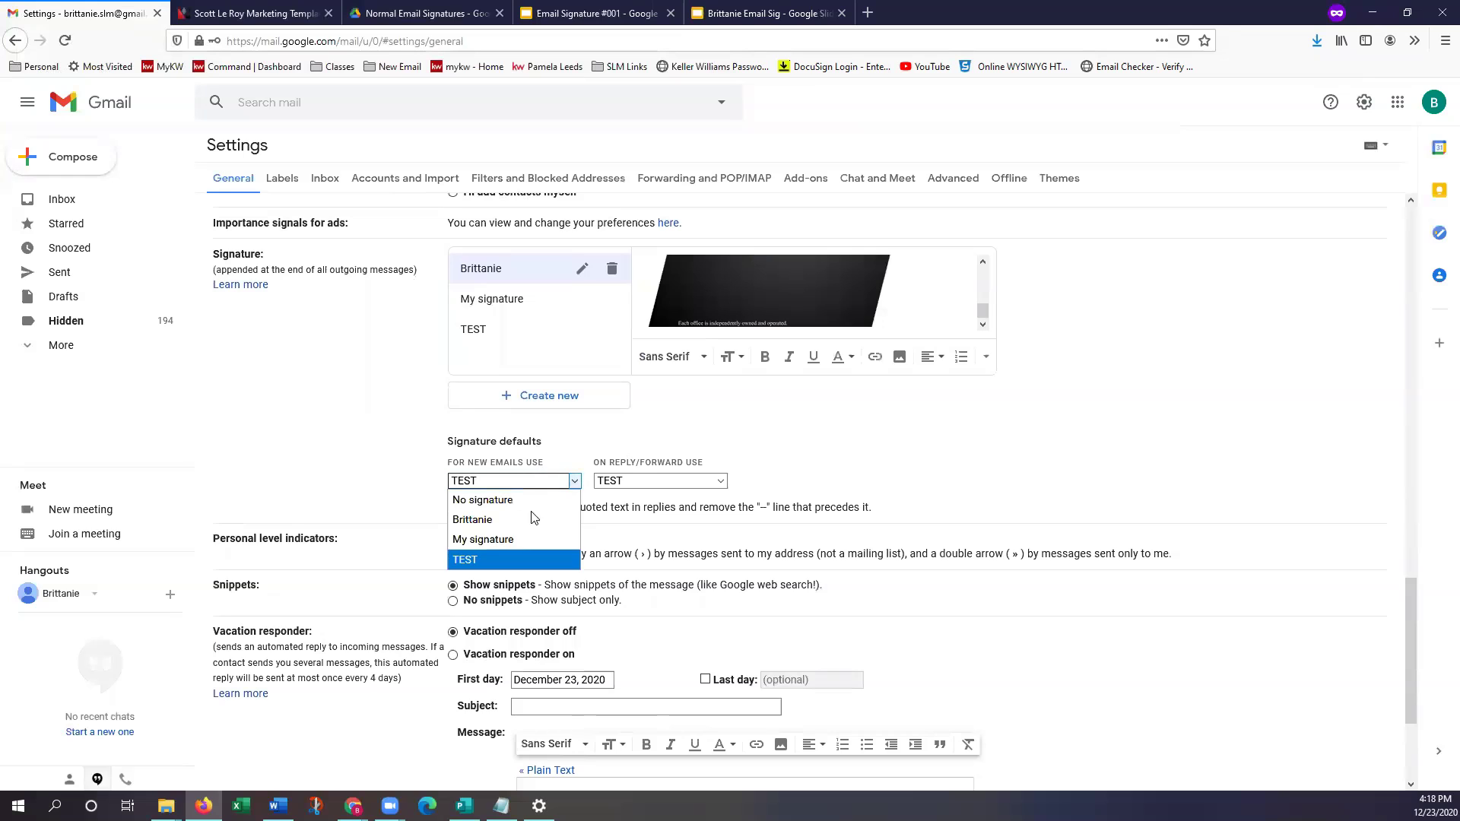
left_click(487, 519)
left_click(639, 480)
left_click(639, 524)
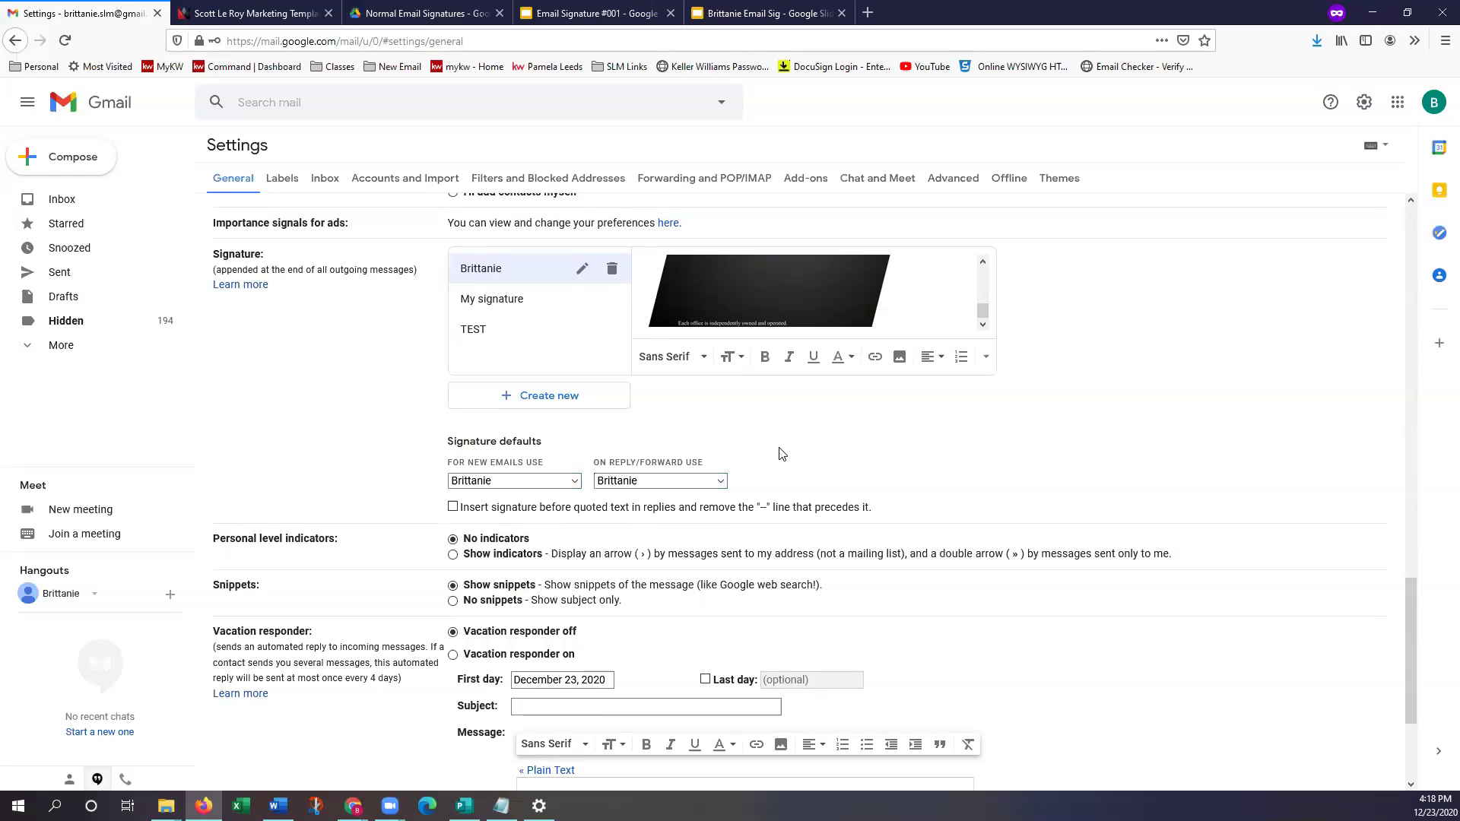
Save the signature settings from the bottom of the General settings
scroll(781, 453, "down", 1)
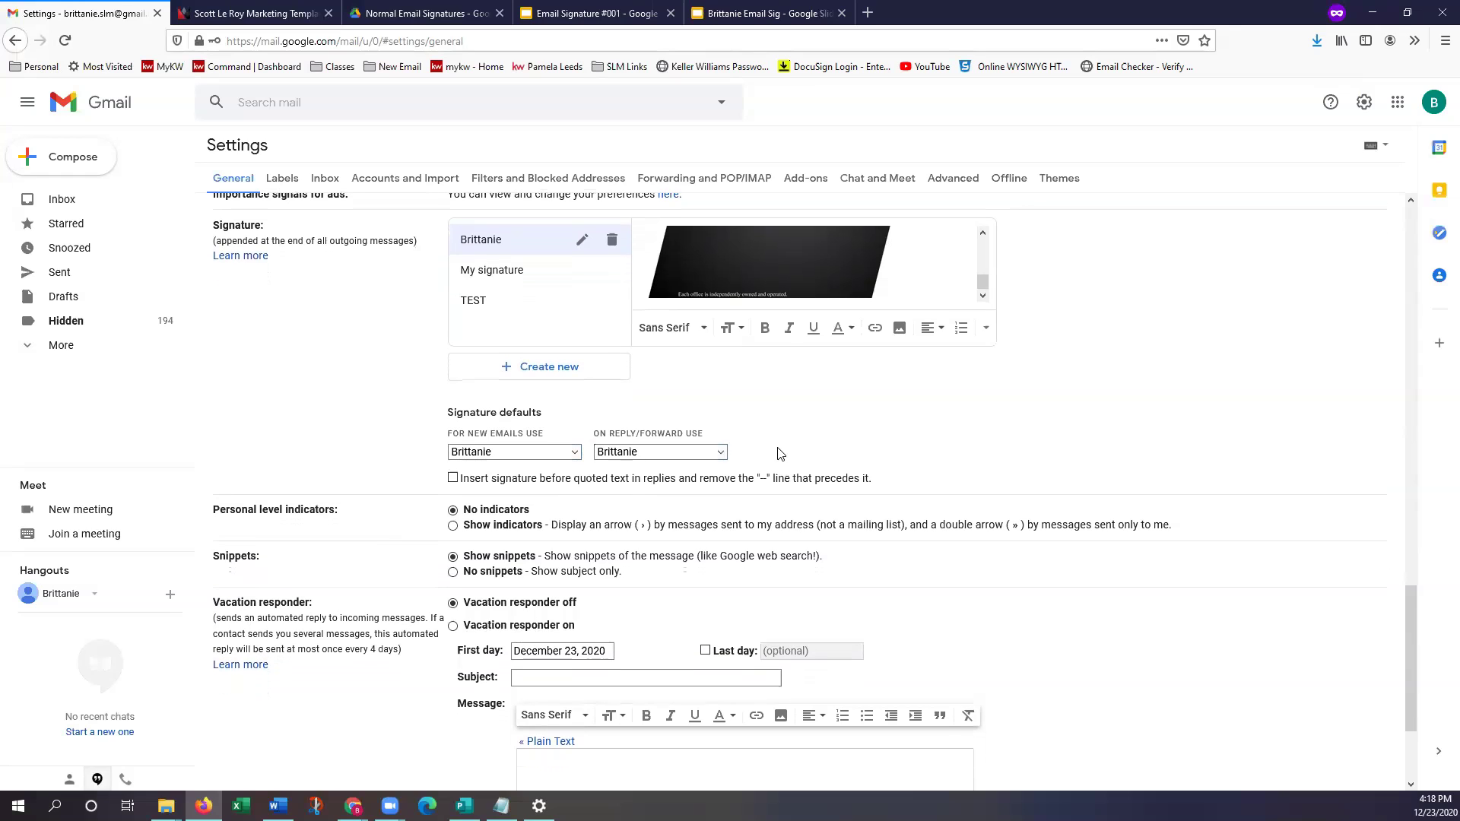
scroll(770, 411, "down", 2)
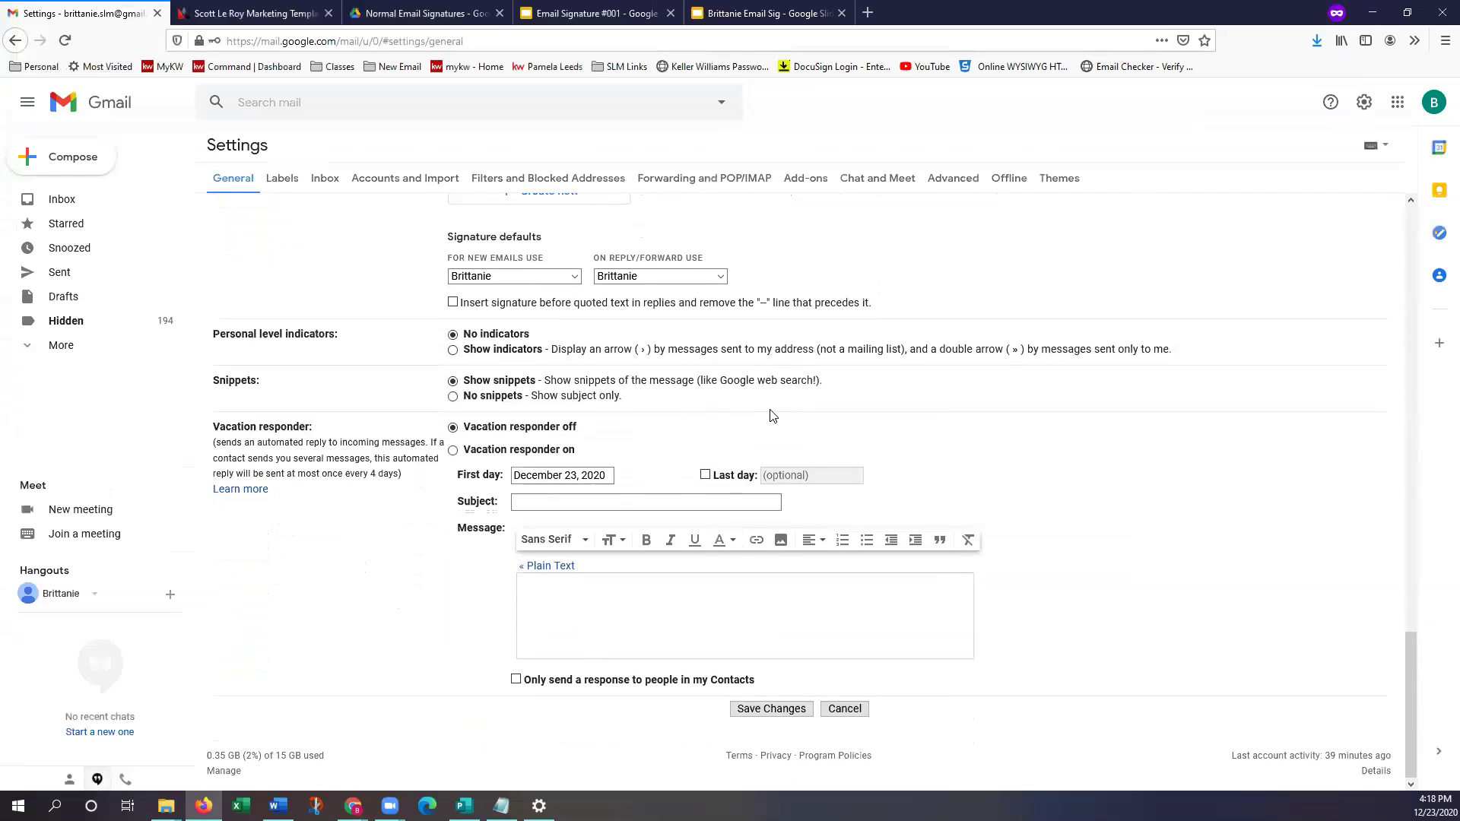
right_click(797, 710)
left_click(796, 709)
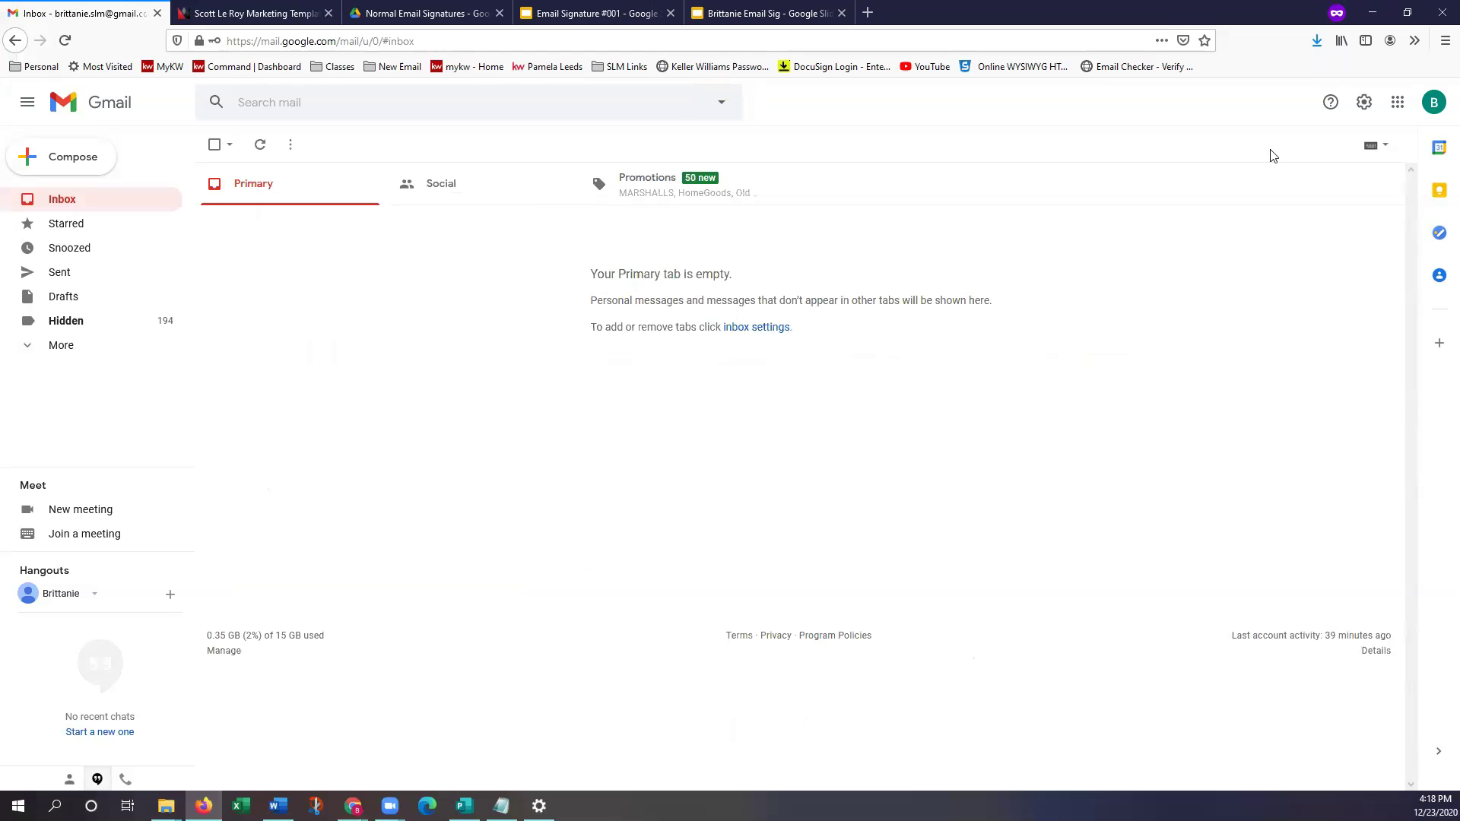
Compose a new message and try enlarging, then shrinking, the inserted Keller Williams signature image
left_click(73, 157)
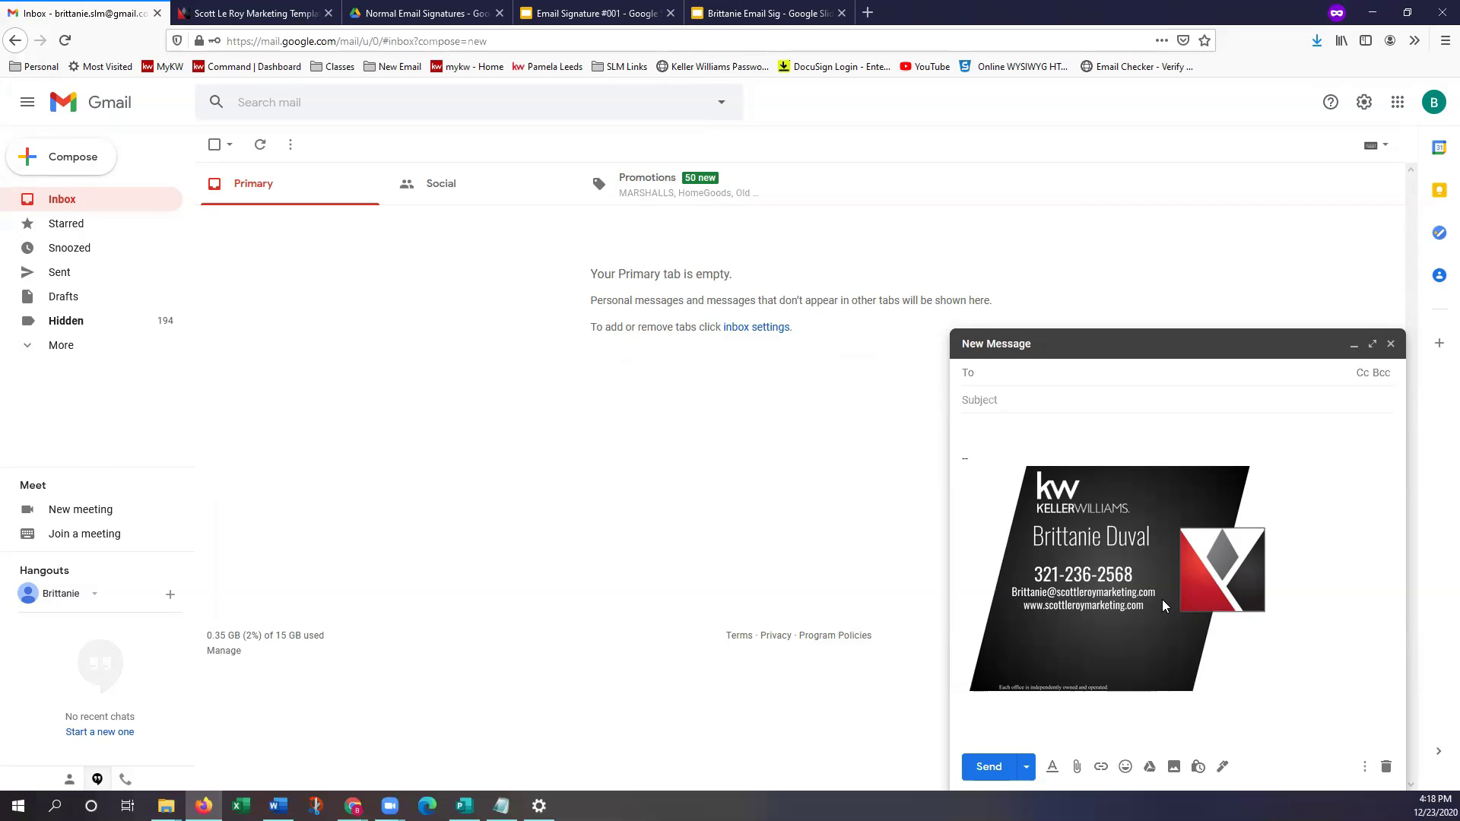
left_click(1157, 618)
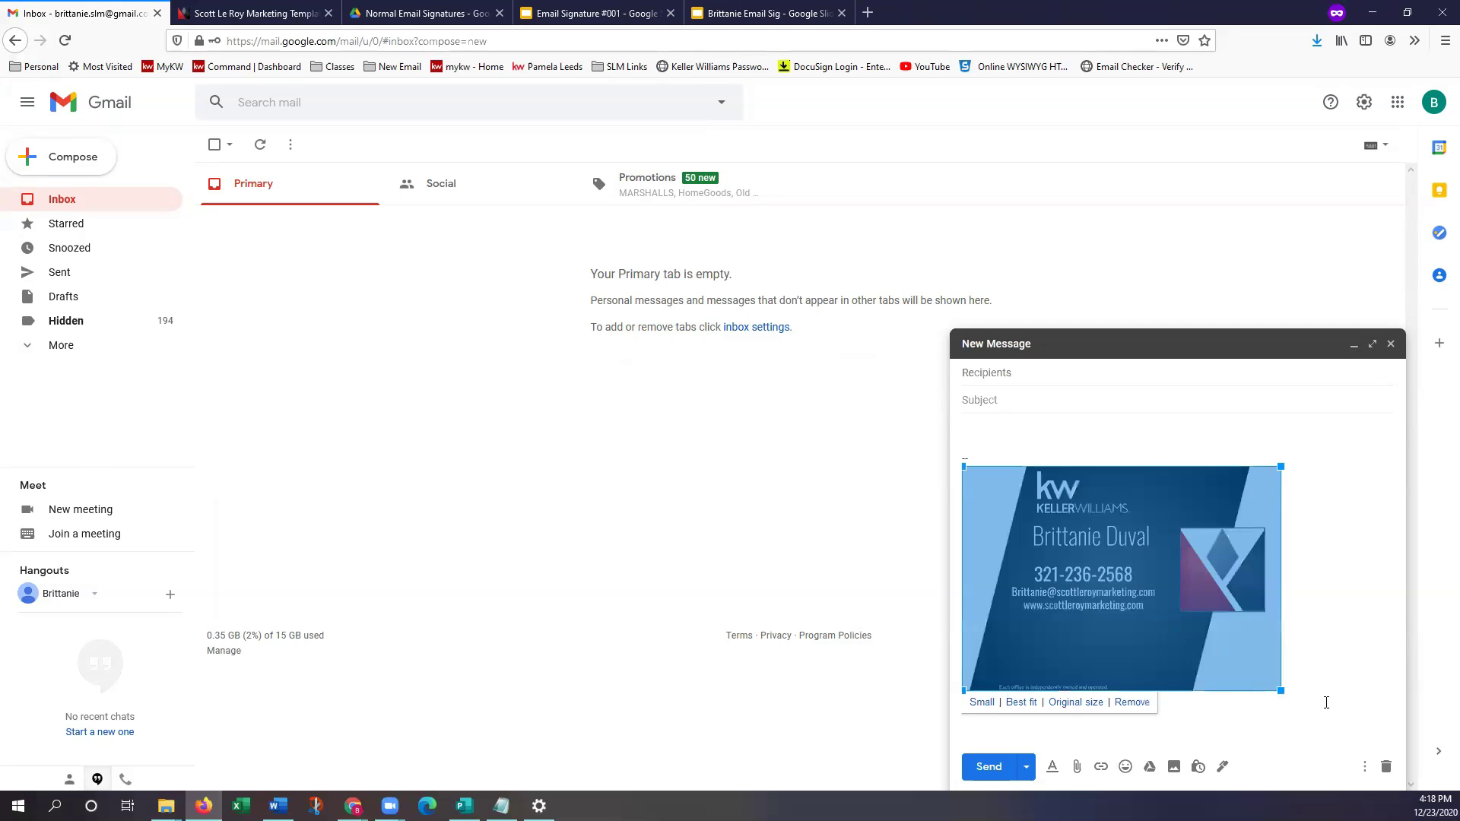
left_click_drag(1281, 691, 1347, 735)
left_click(1154, 558)
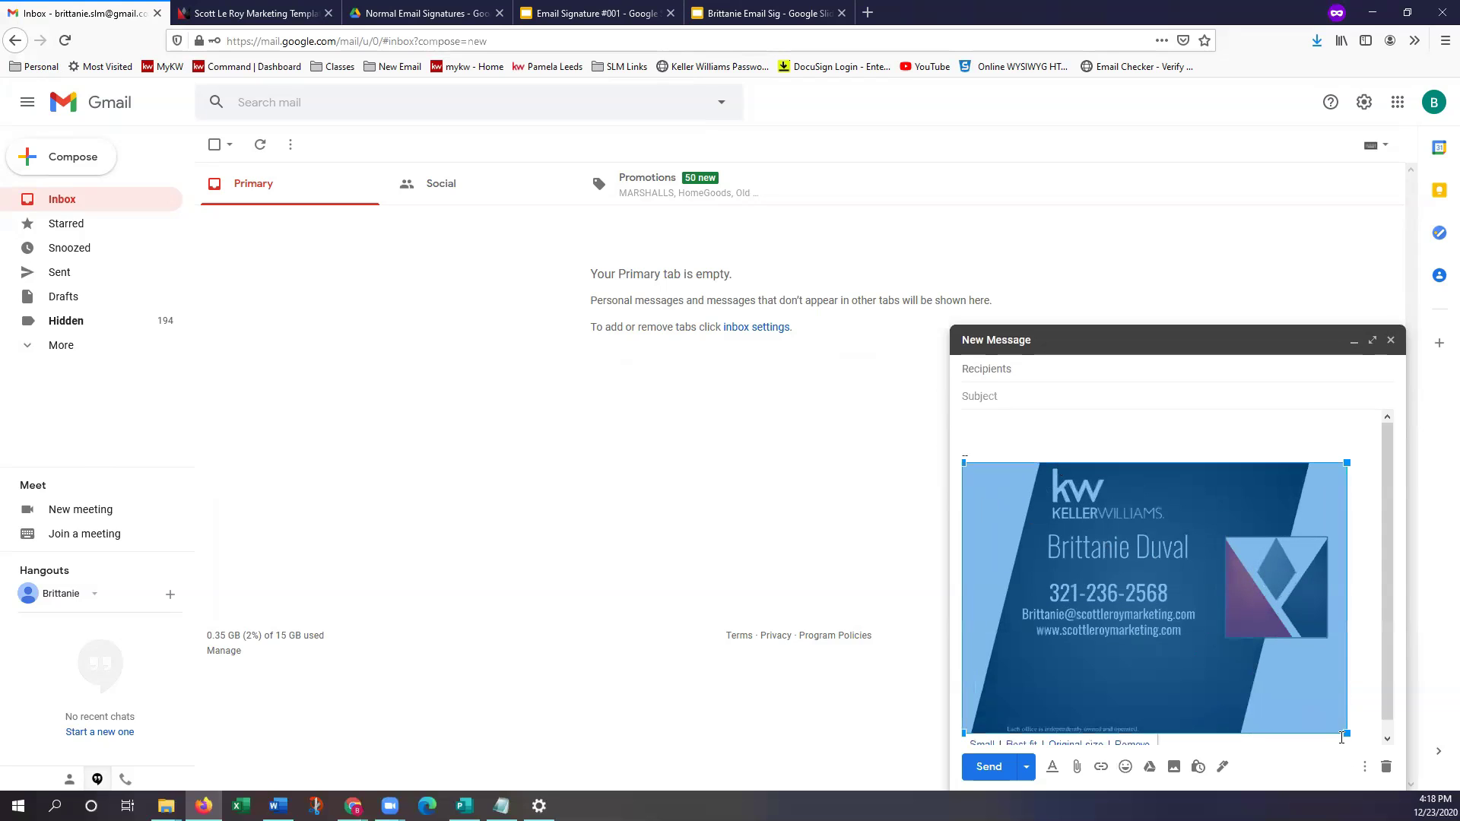
mouse_move(1346, 732)
left_mouse_down()
mouse_move(1221, 649)
mouse_move(1277, 700)
mouse_move(1368, 741)
mouse_move(1337, 731)
left_mouse_up()
left_click(1189, 612)
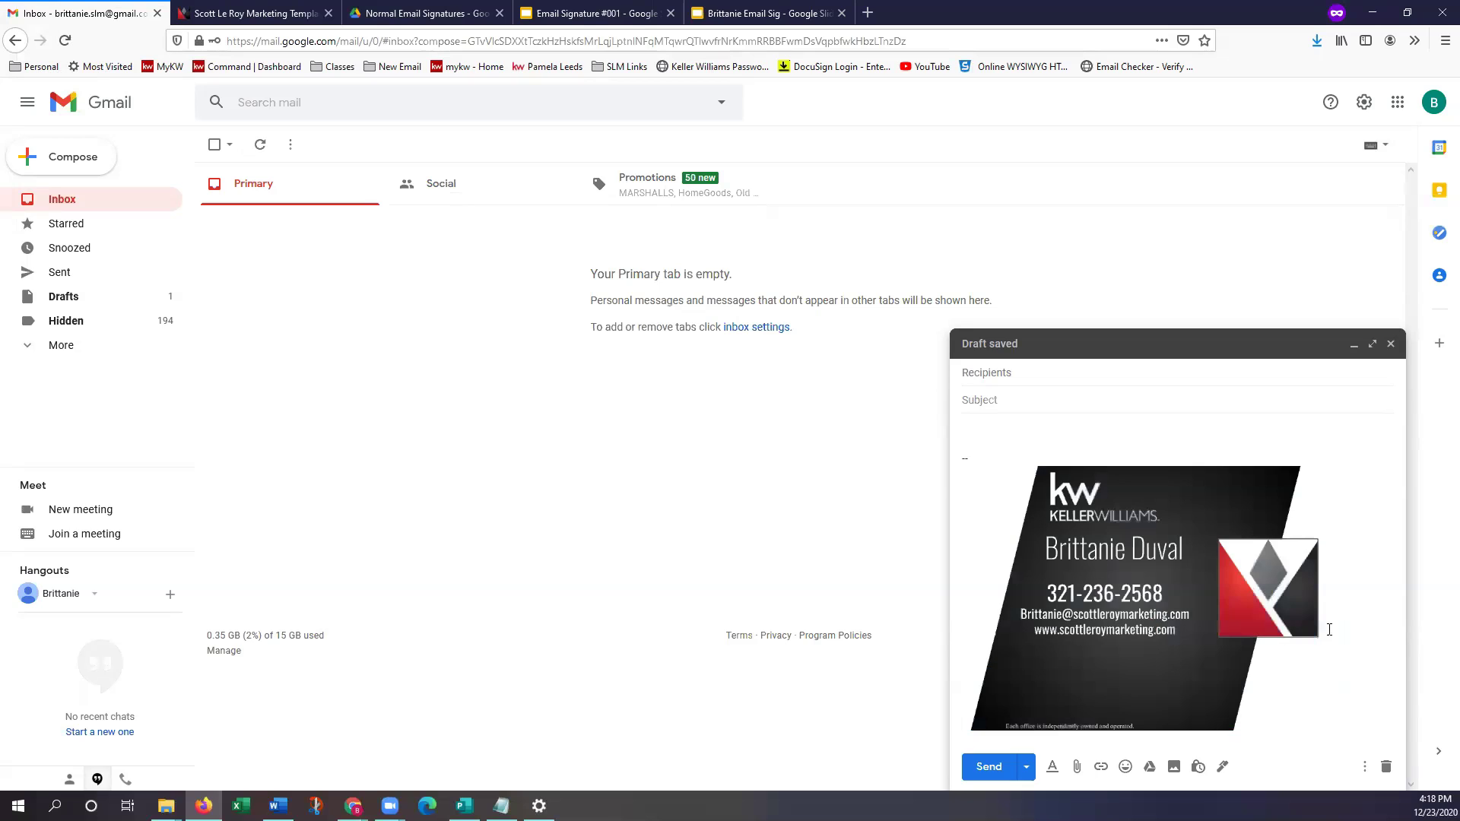
left_click(1108, 619)
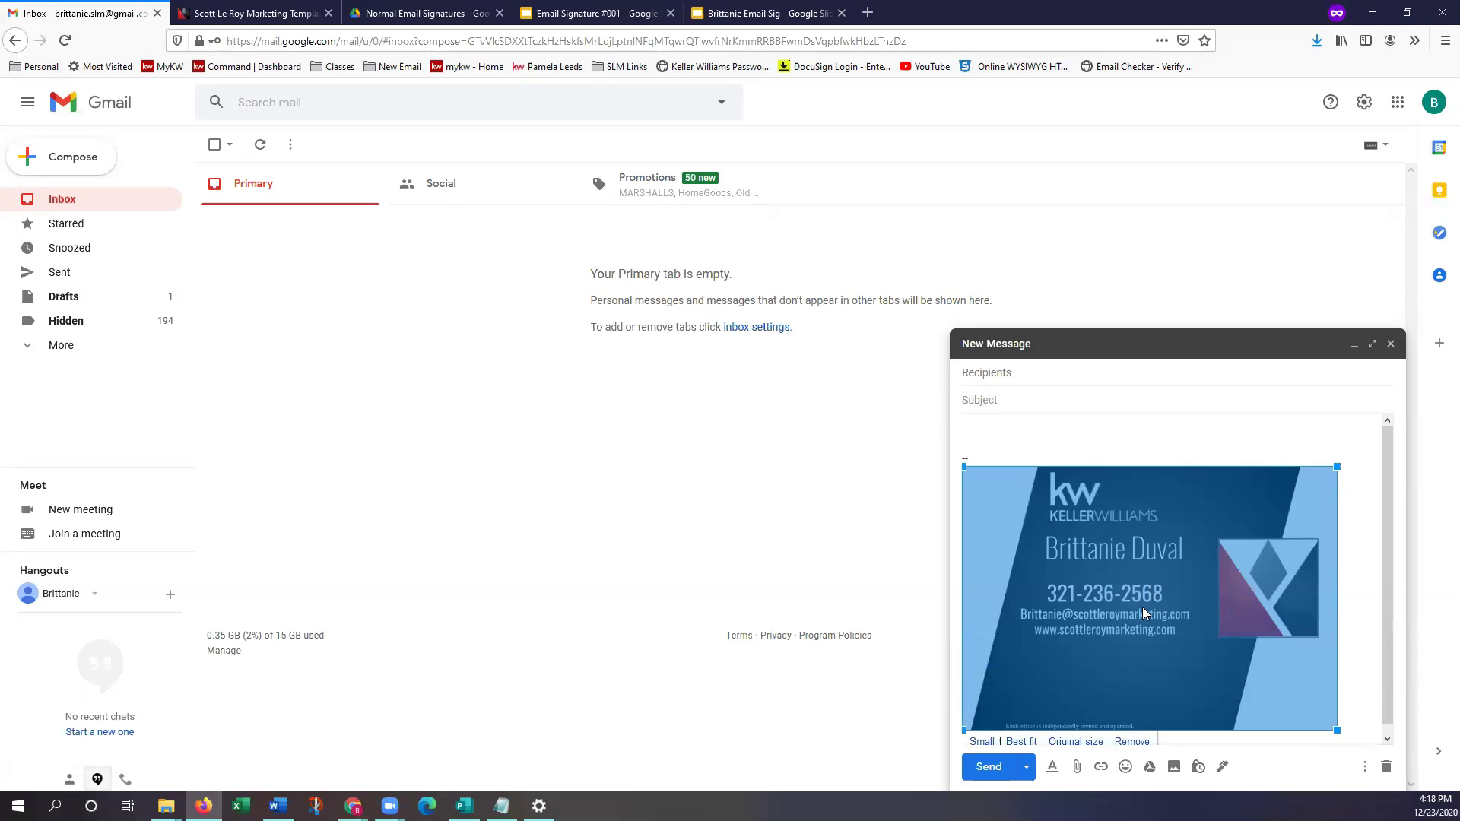
Copy the Keller Williams signature image from the draft
right_click(1122, 593)
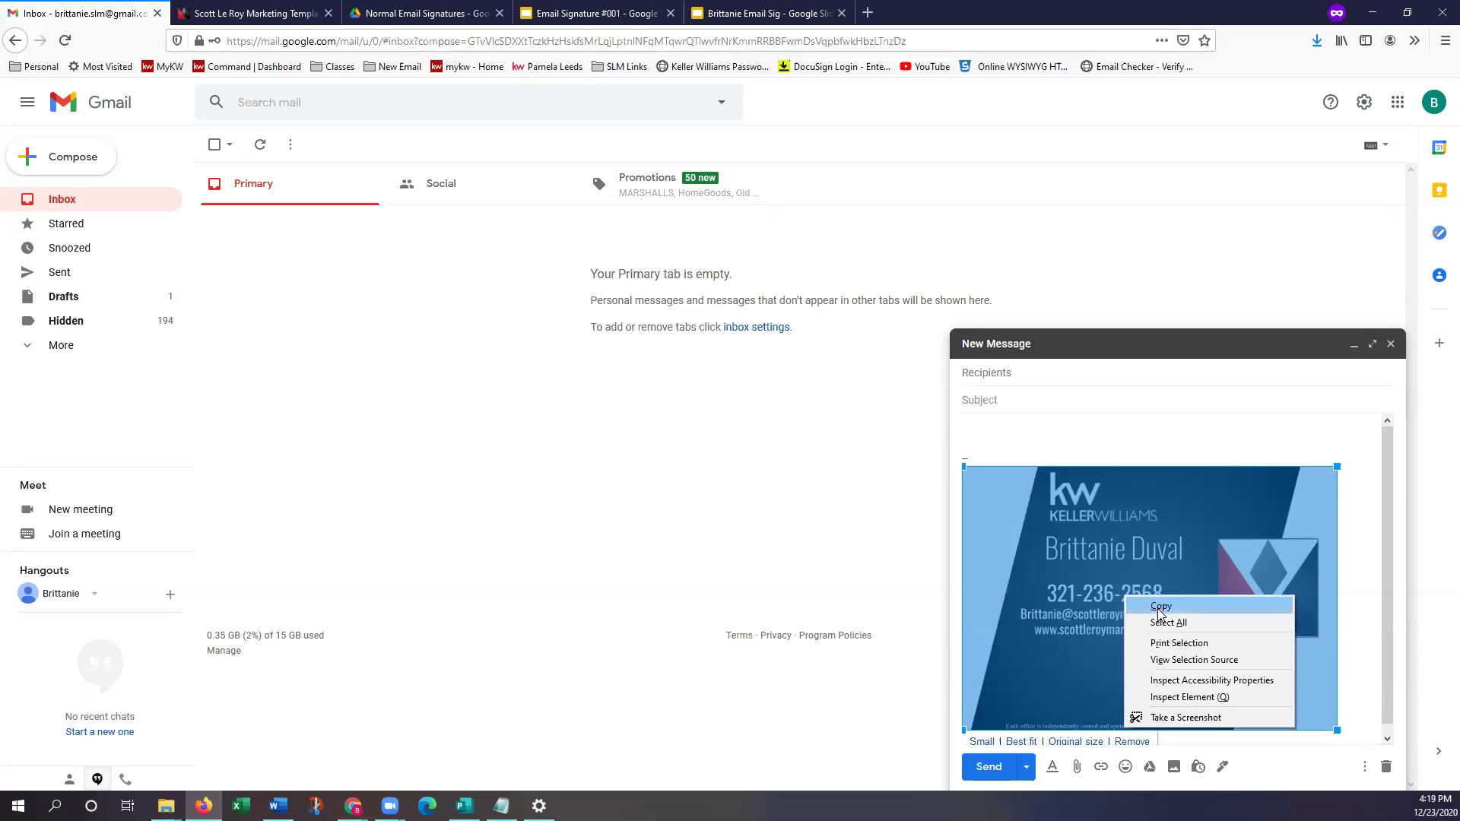
left_click(1159, 608)
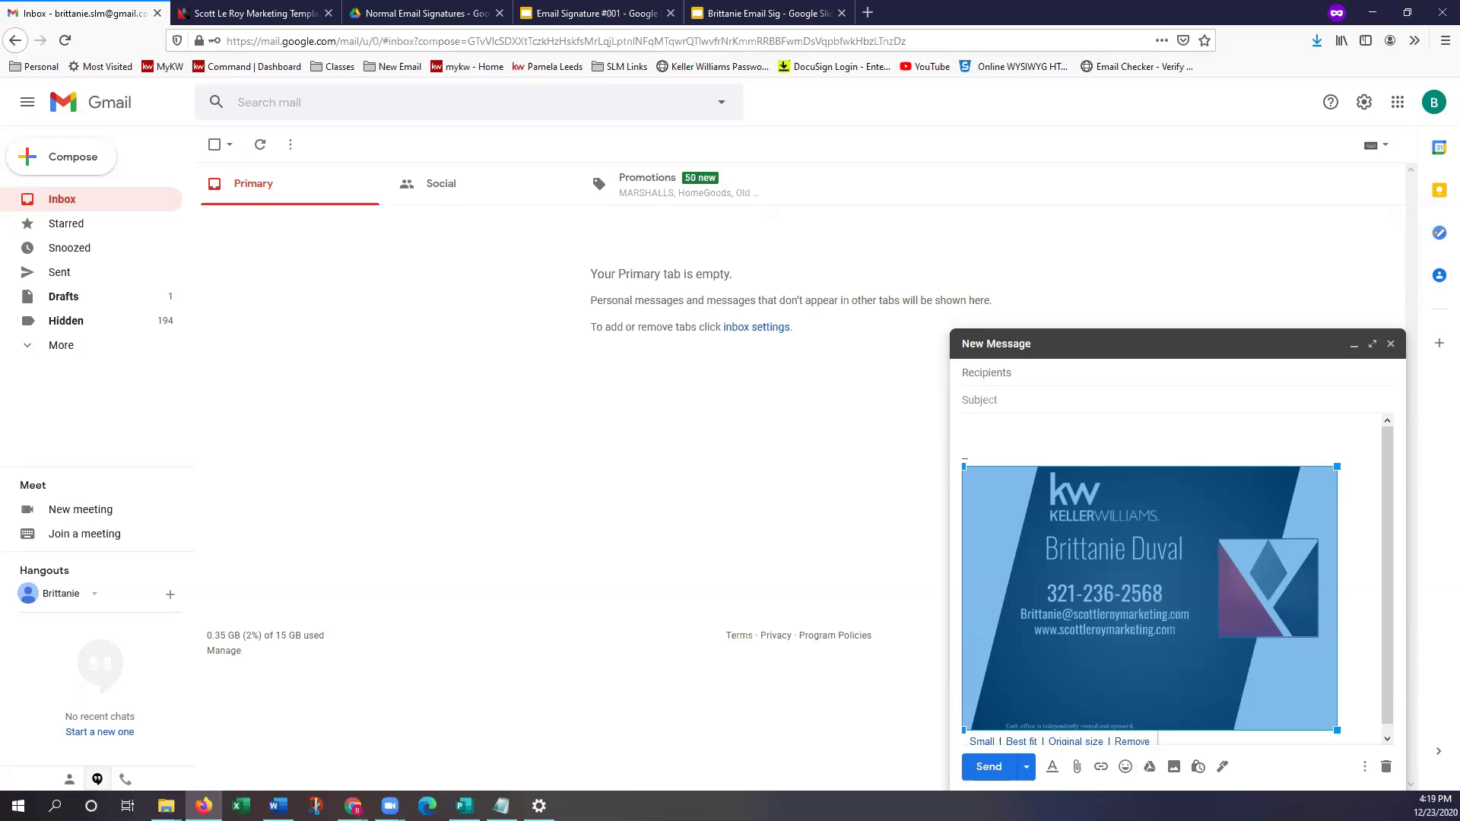
right_click(1128, 582)
left_click(1171, 602)
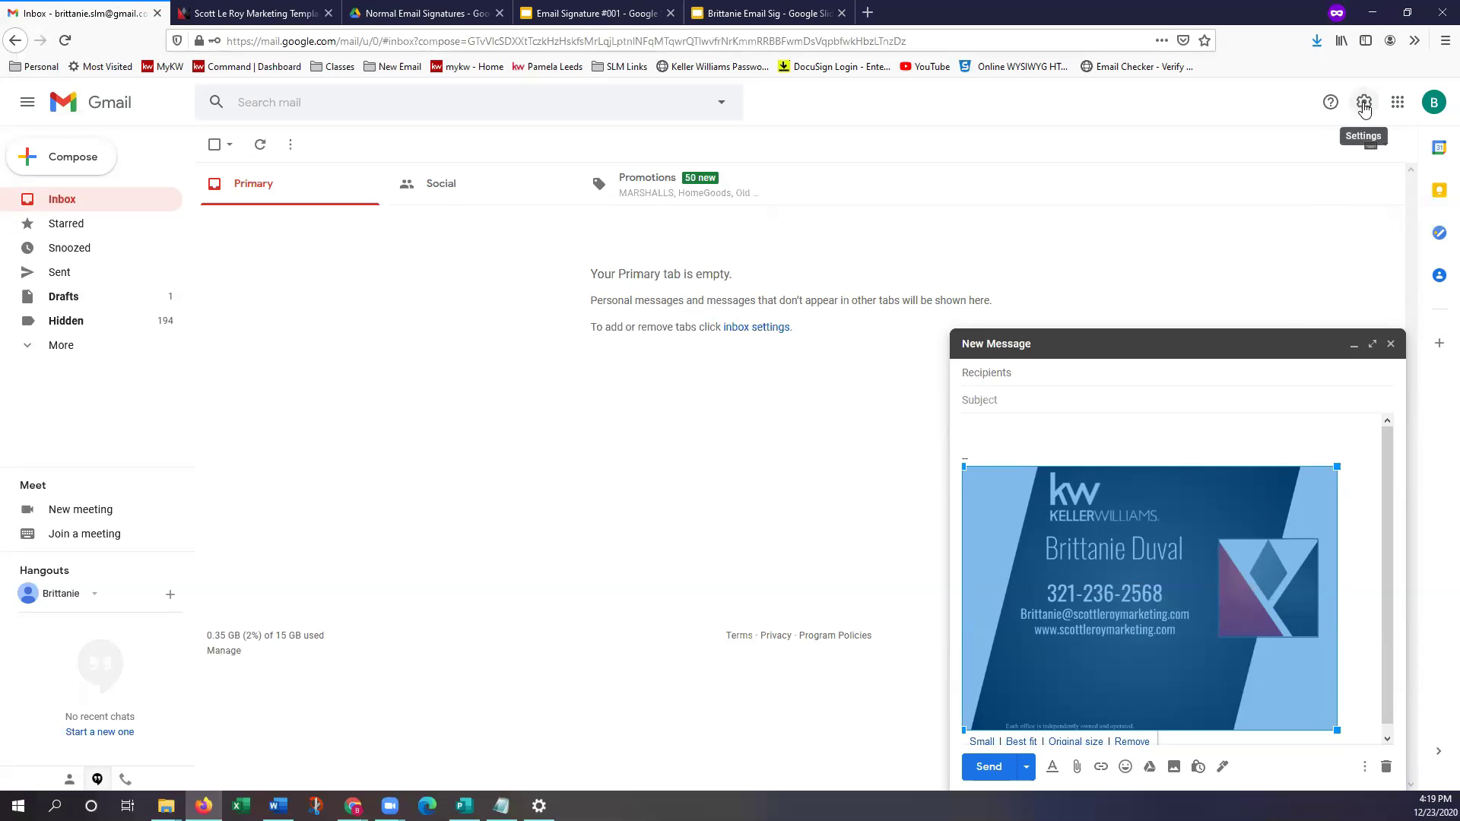
Paste the copied image into the signature editor on the full settings page
left_click(1363, 103)
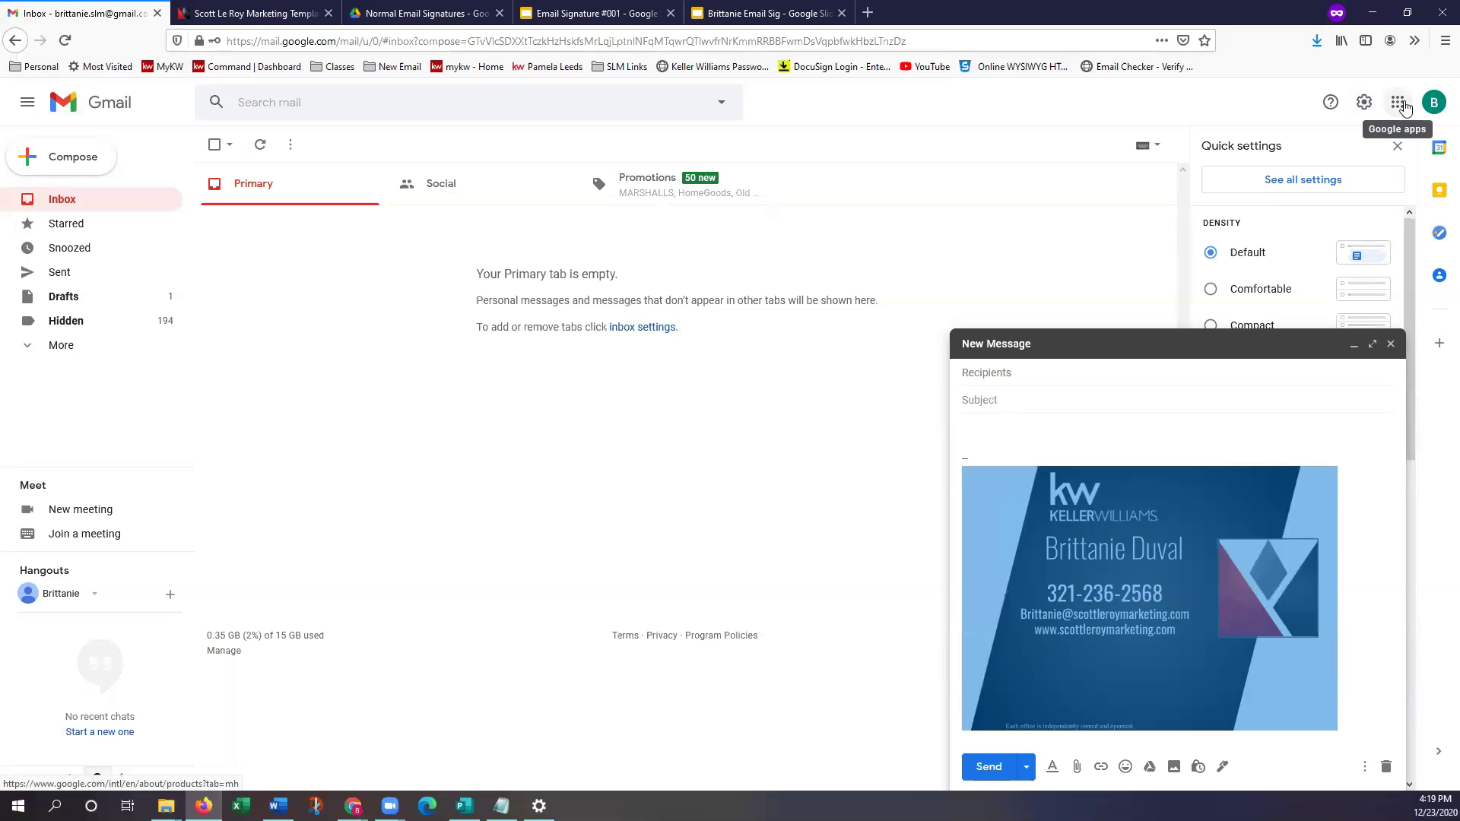
left_click(1290, 187)
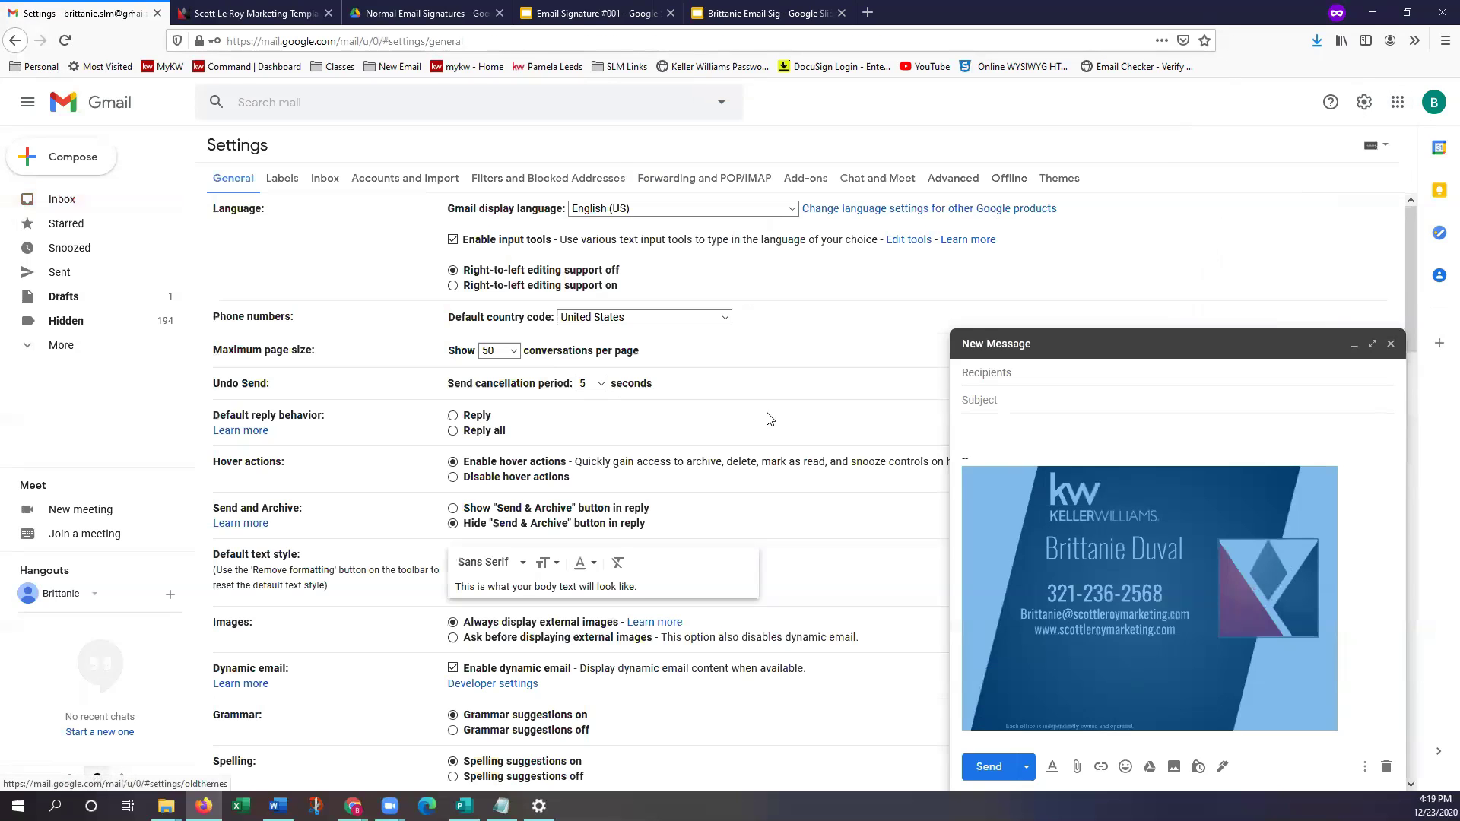
scroll(746, 453, "down", 10)
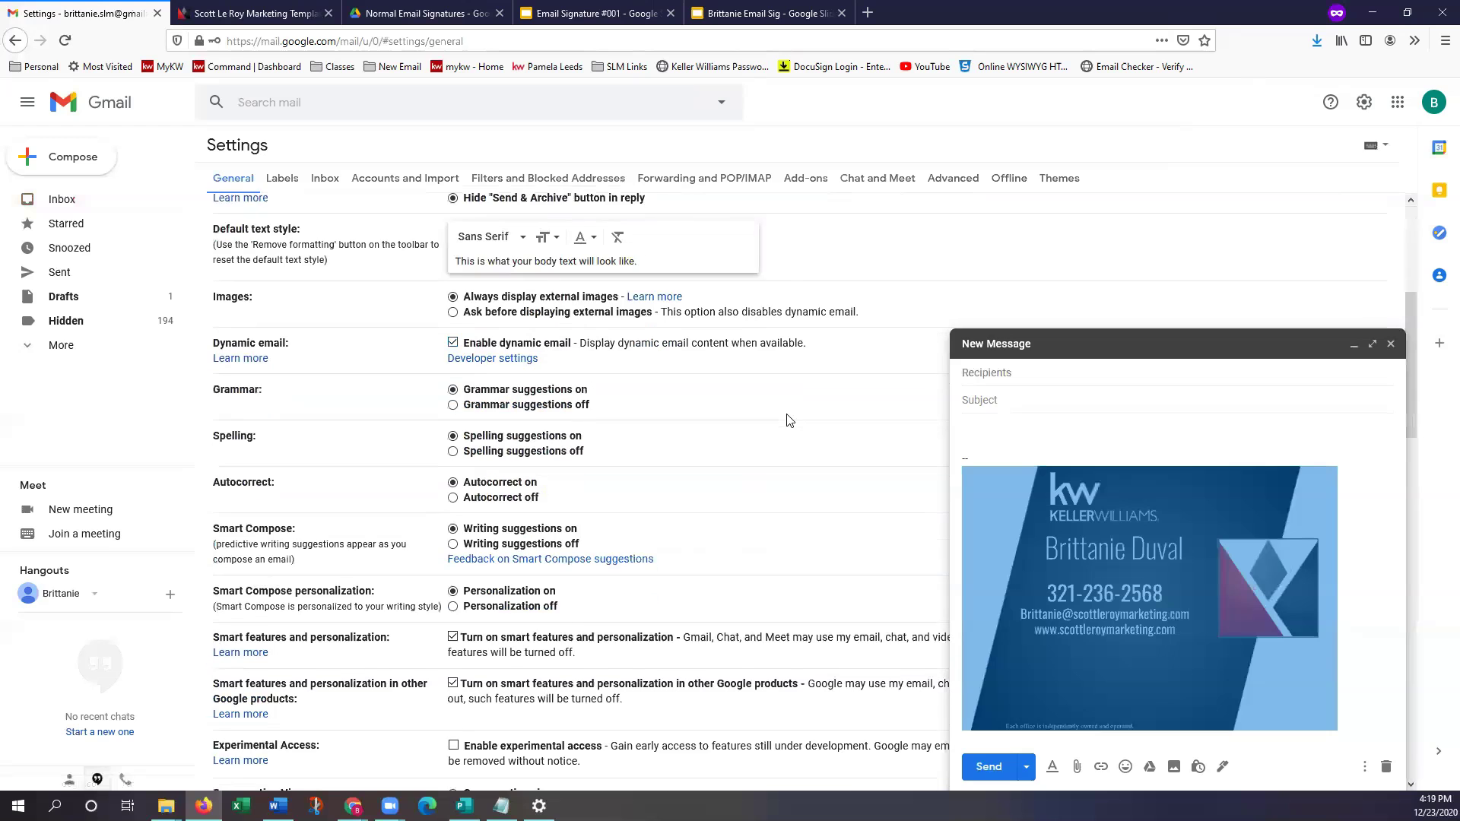
scroll(791, 428, "down", 7)
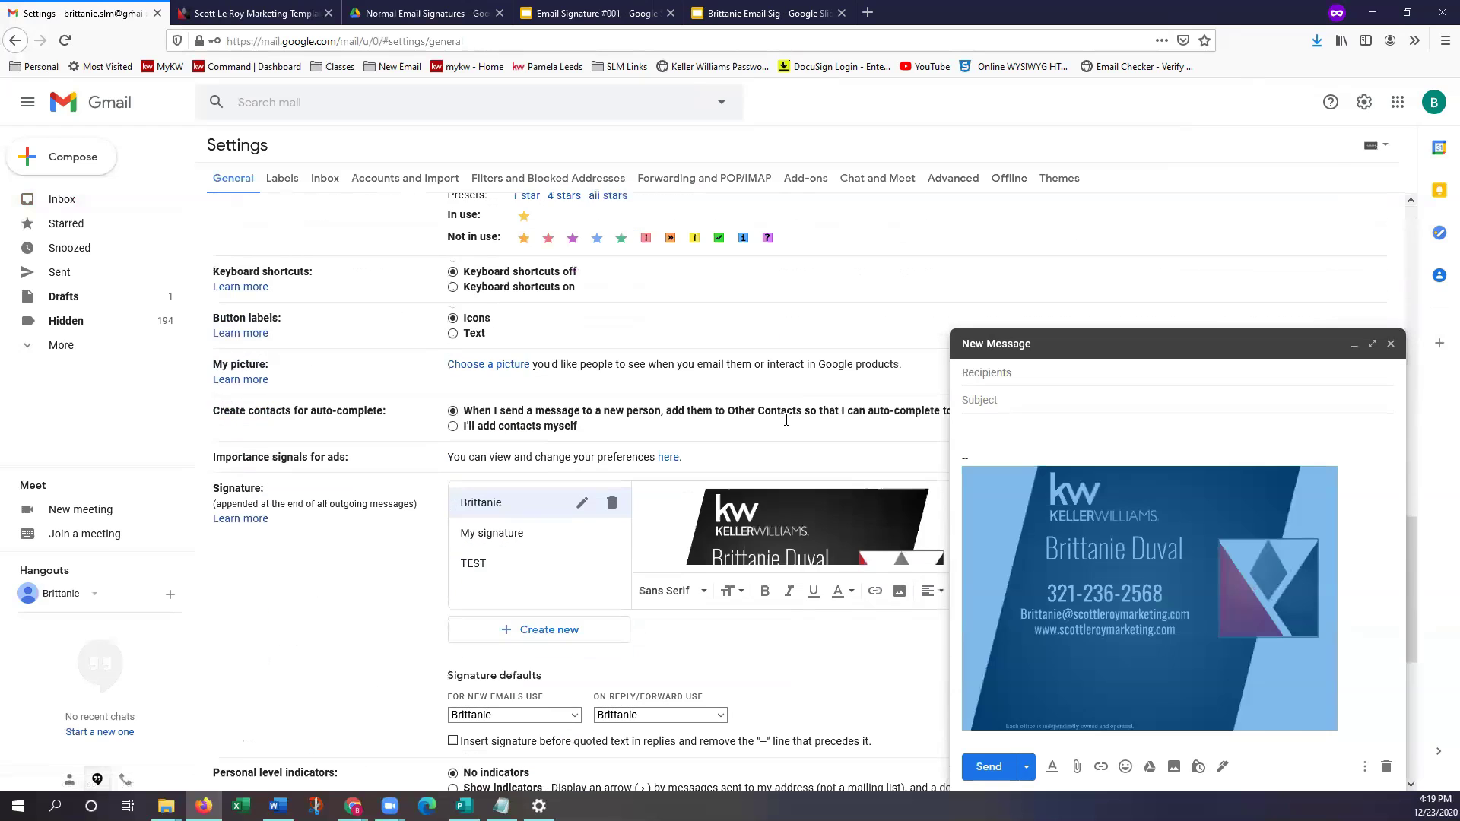
right_click(762, 530)
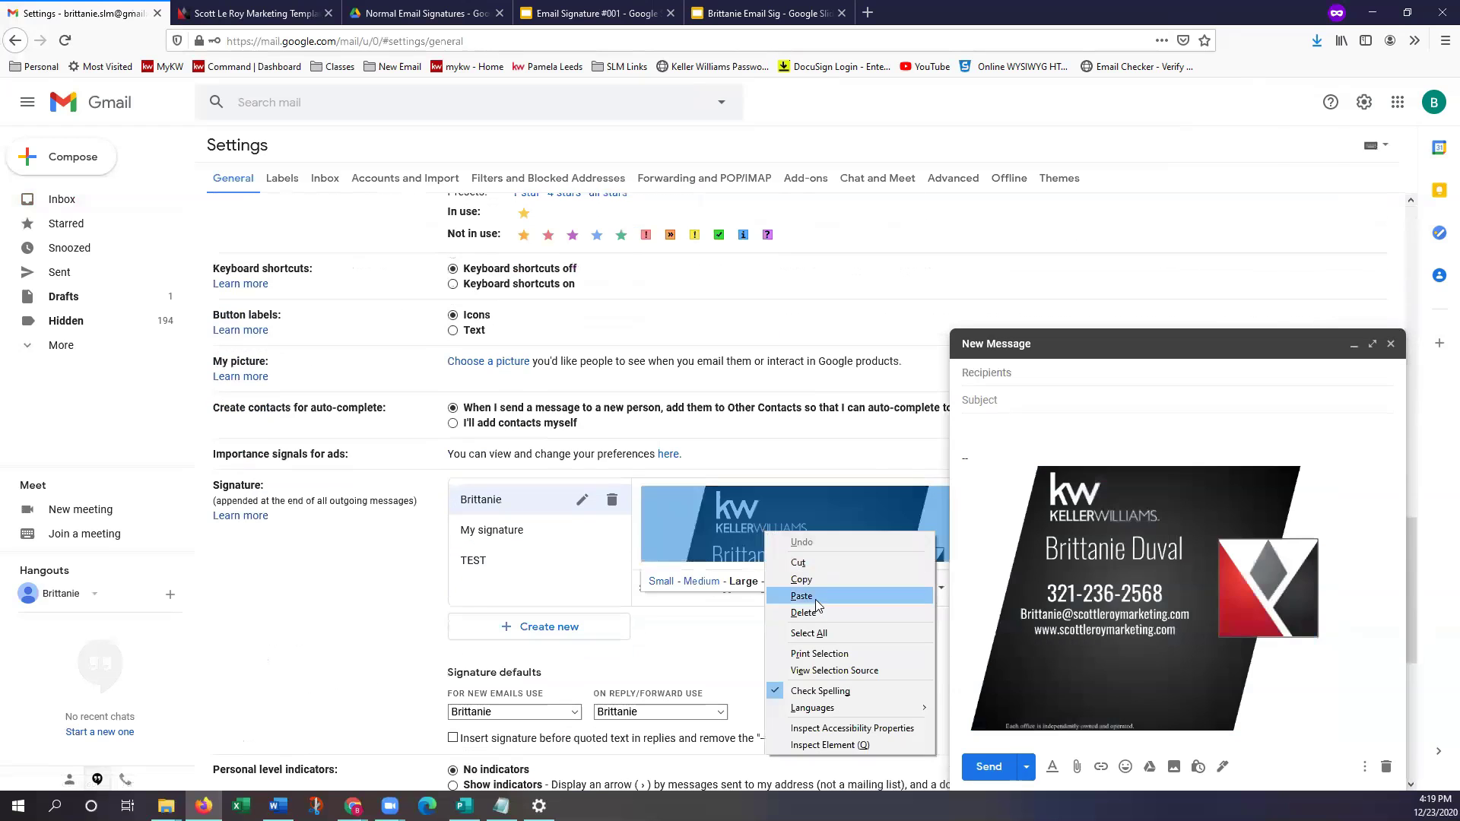
left_click(815, 599)
Dismiss the image size options and save the updated signature settings
scroll(756, 523, "down", 5)
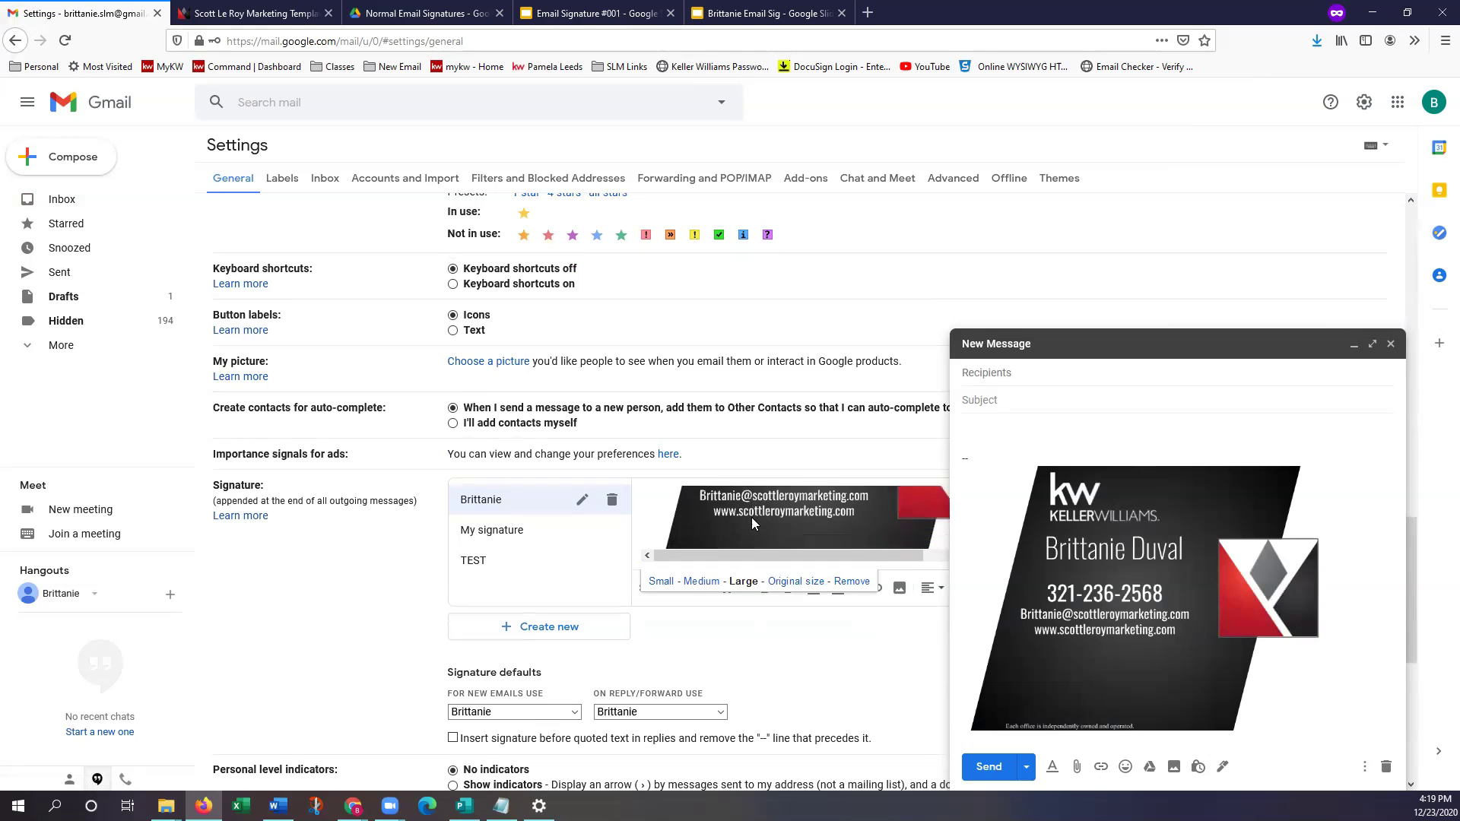
scroll(773, 517, "up", 5)
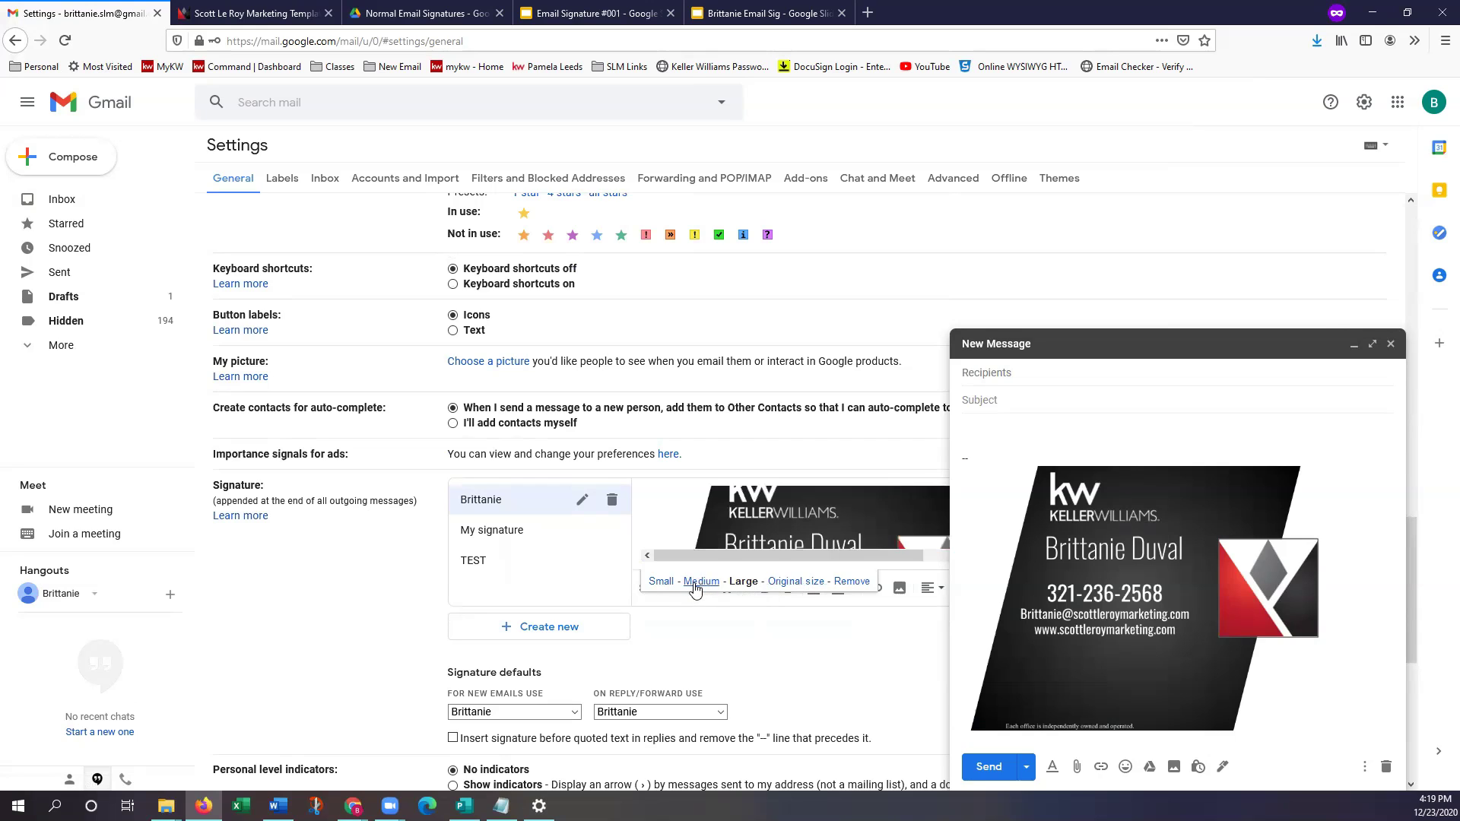
left_click(776, 660)
scroll(783, 631, "down", 3)
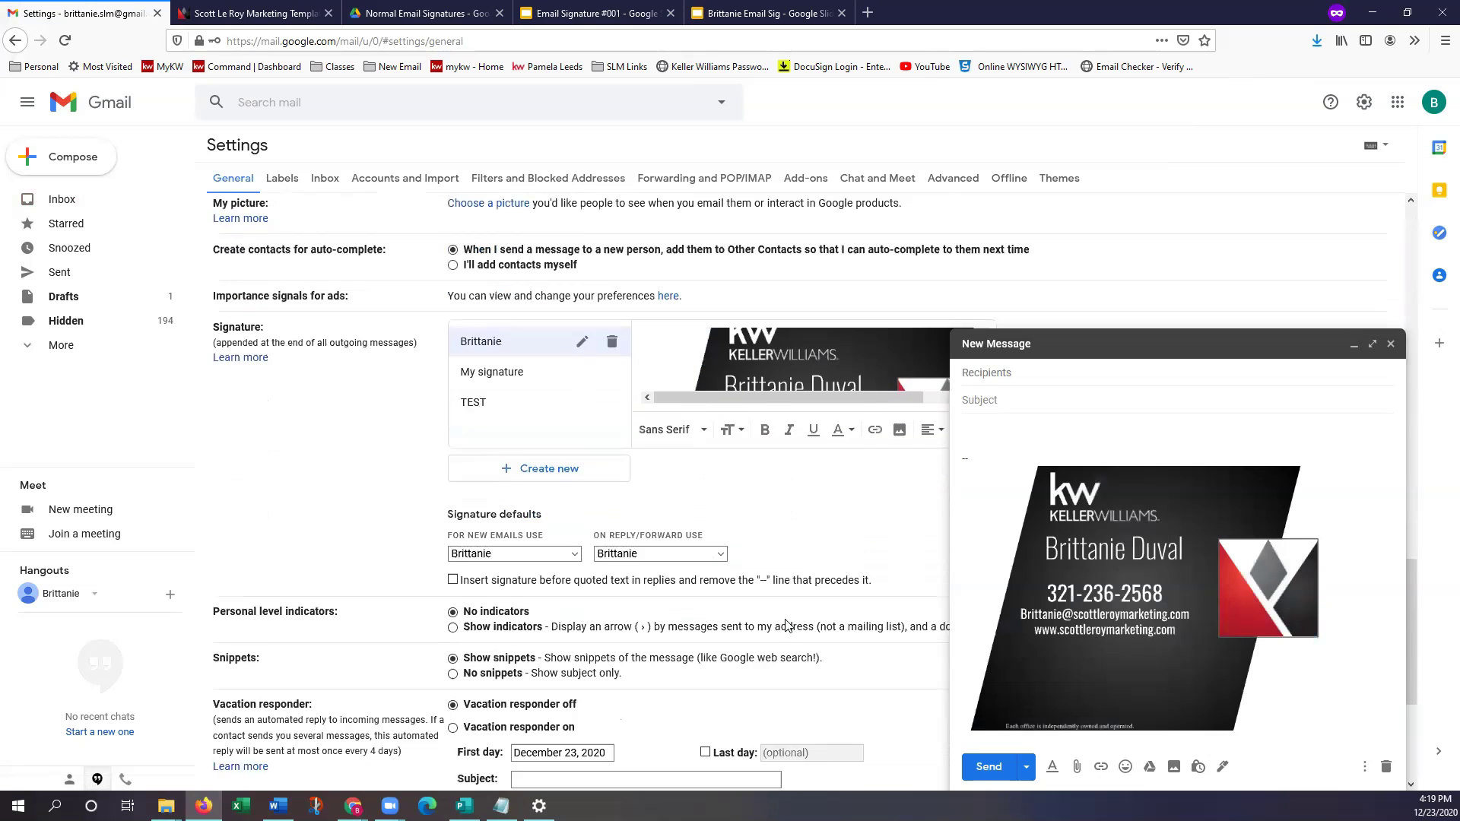
scroll(787, 625, "down", 3)
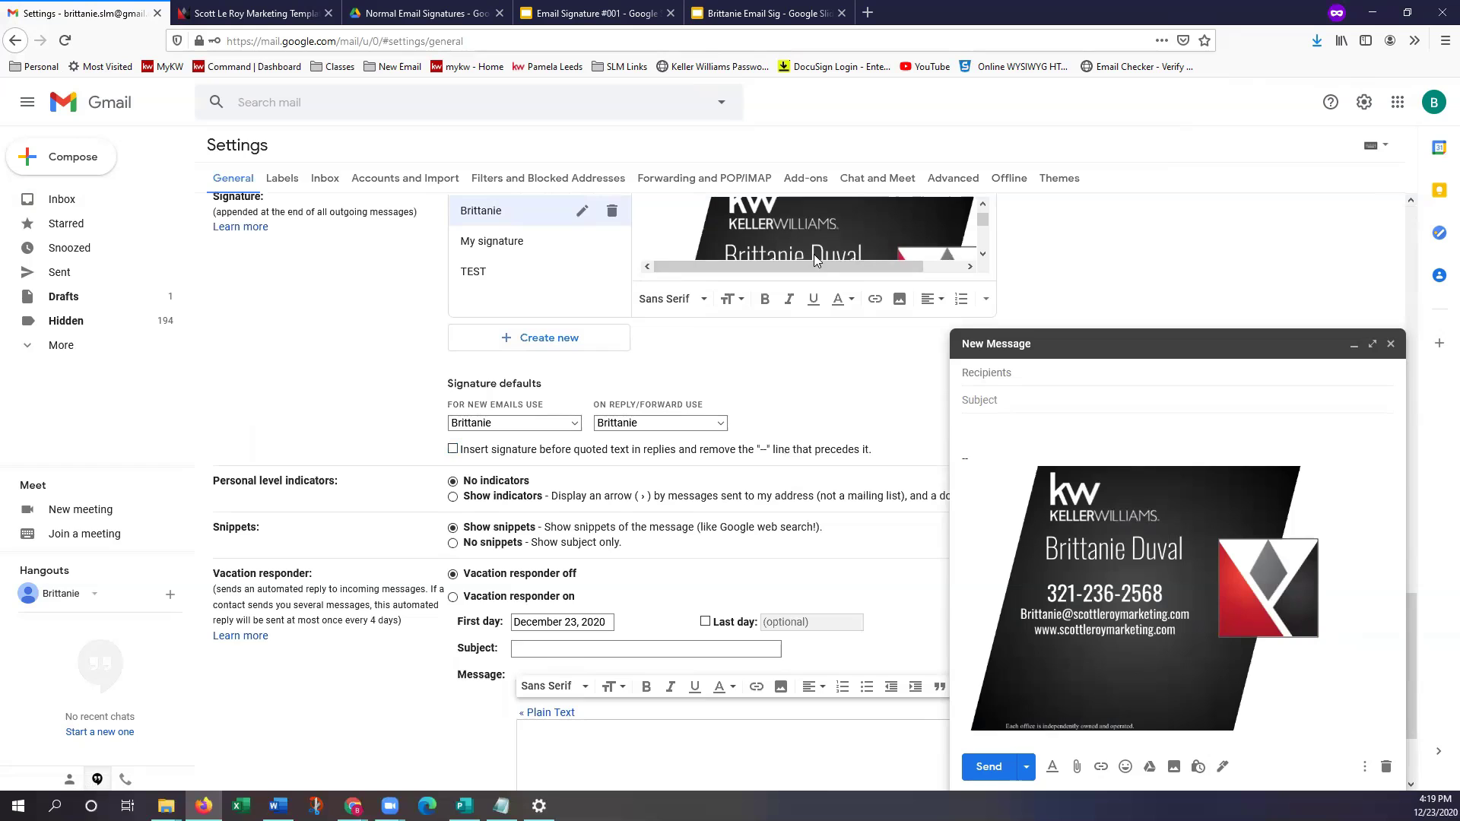
scroll(821, 506, "down", 3)
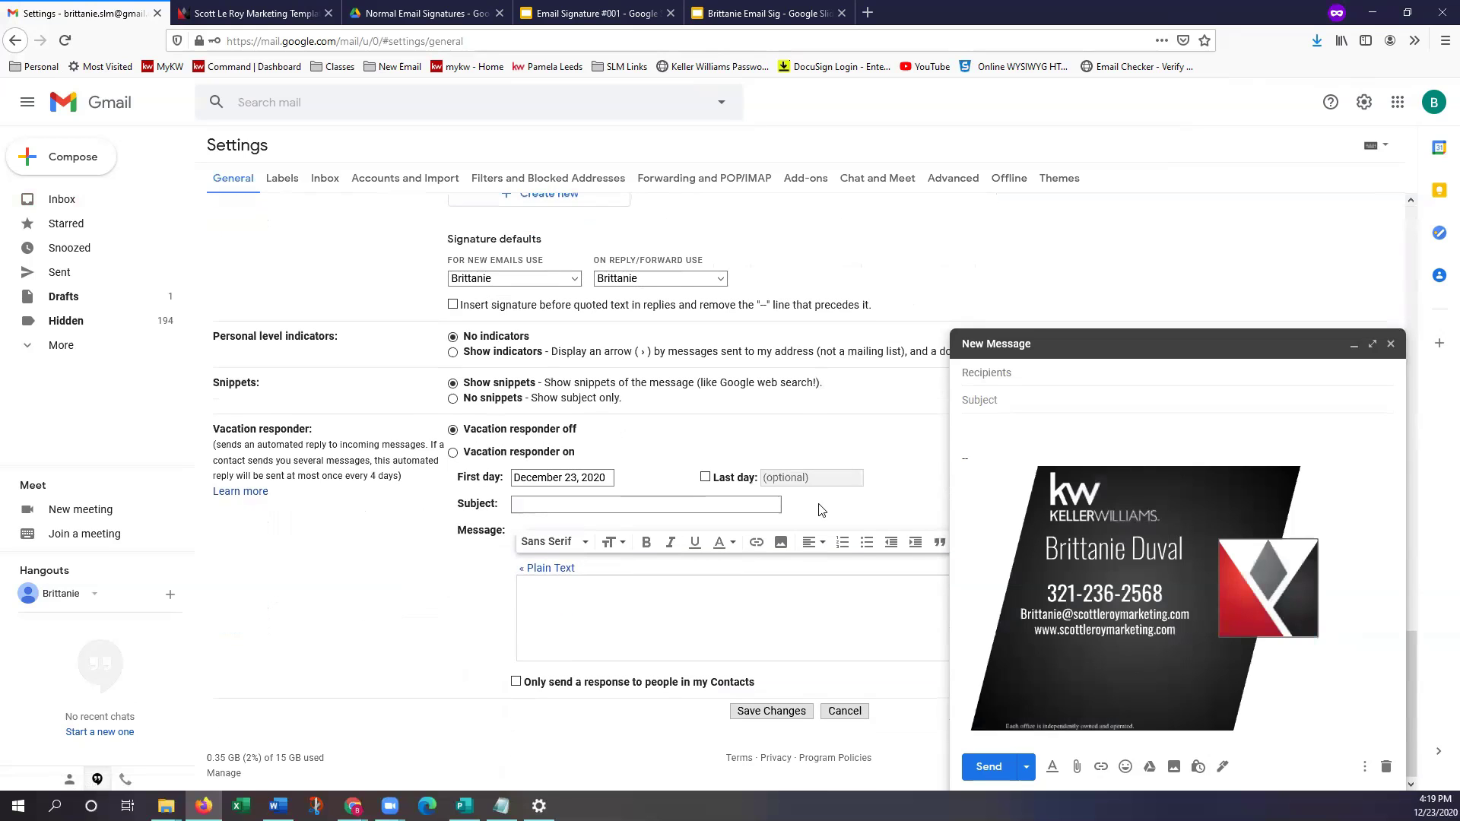
left_click(776, 717)
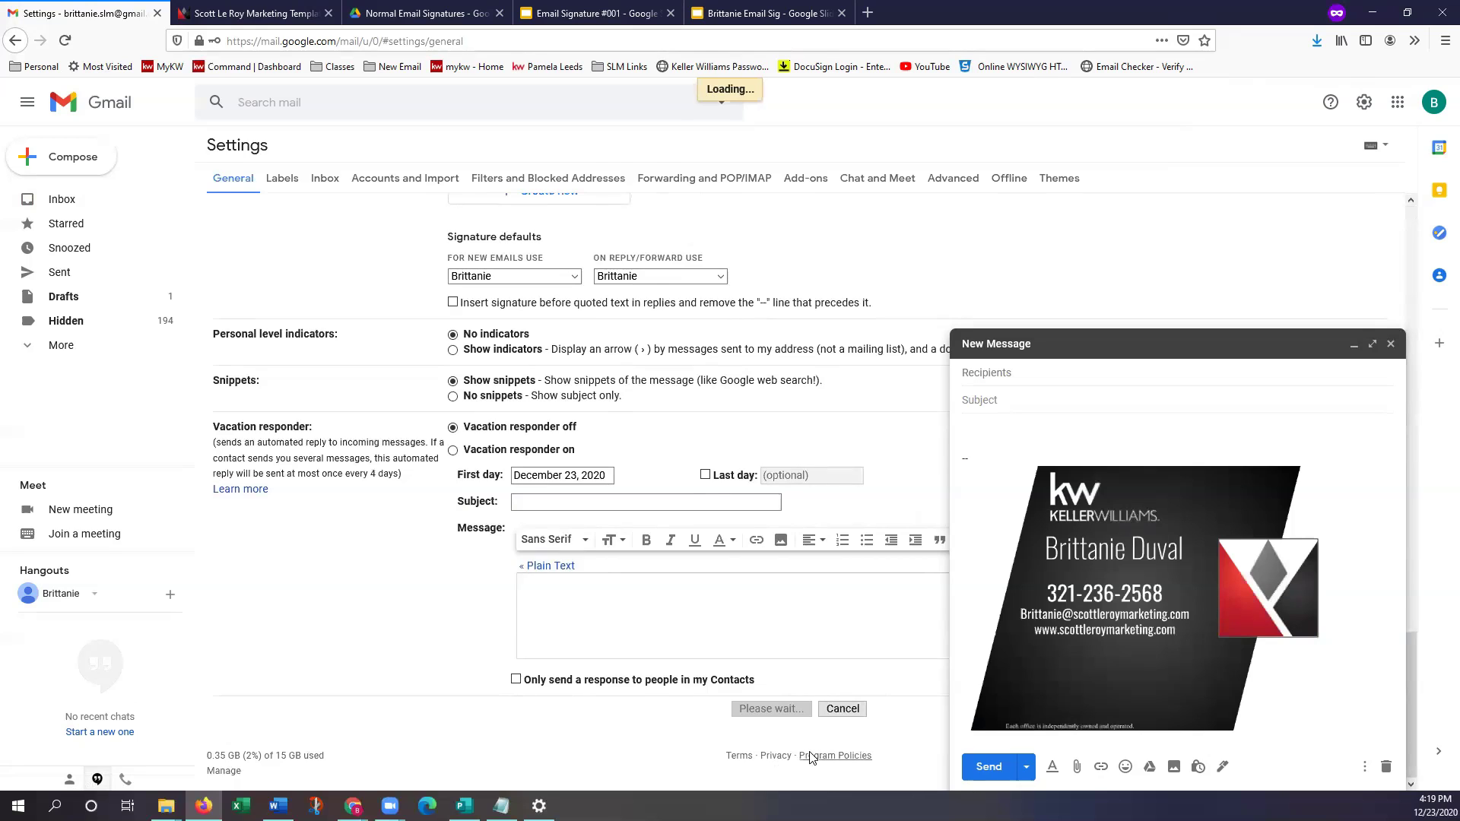
Close the current draft and compose a fresh message to verify the signature
left_click(1388, 346)
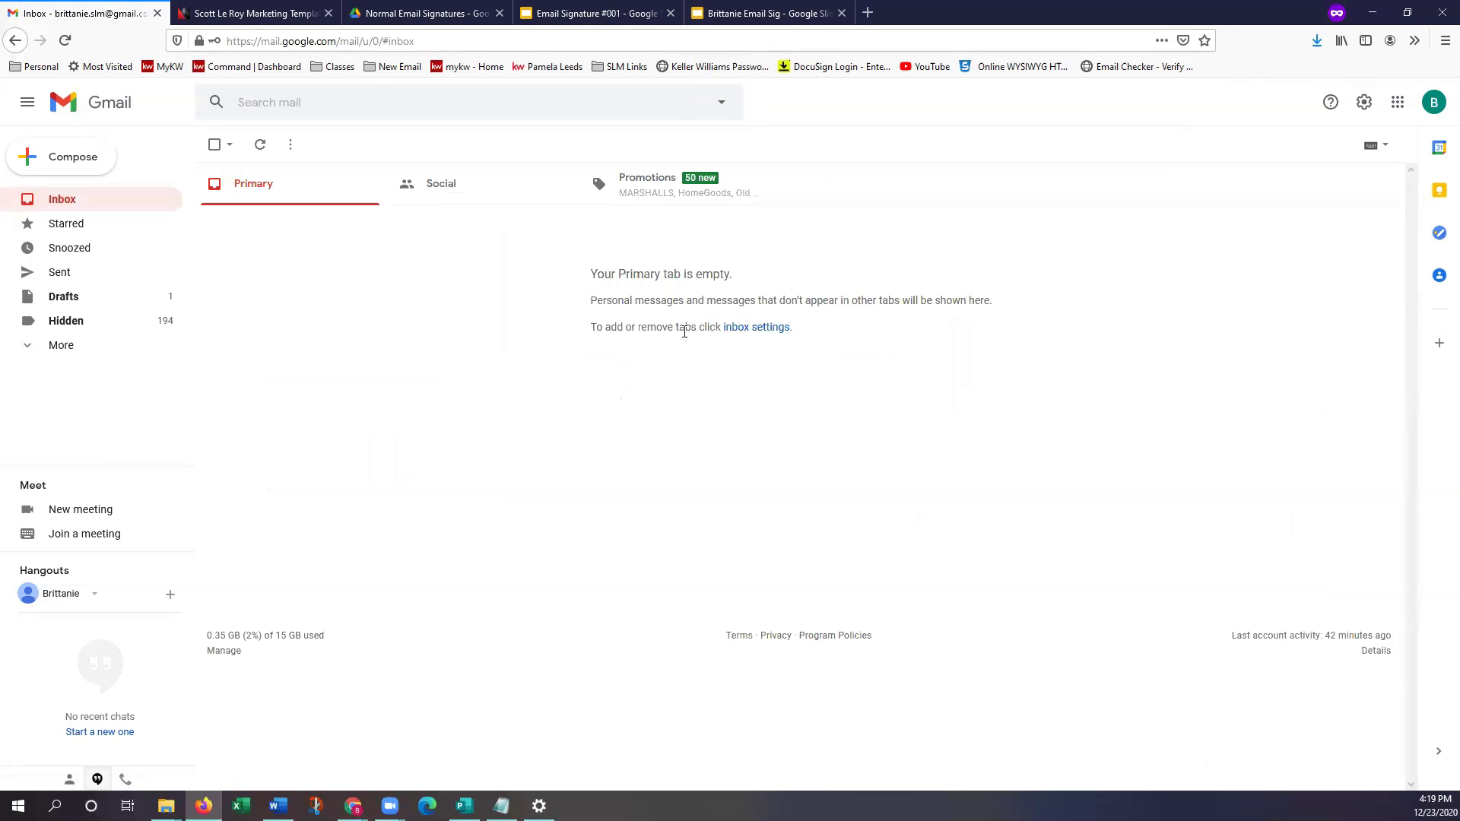
left_click(73, 159)
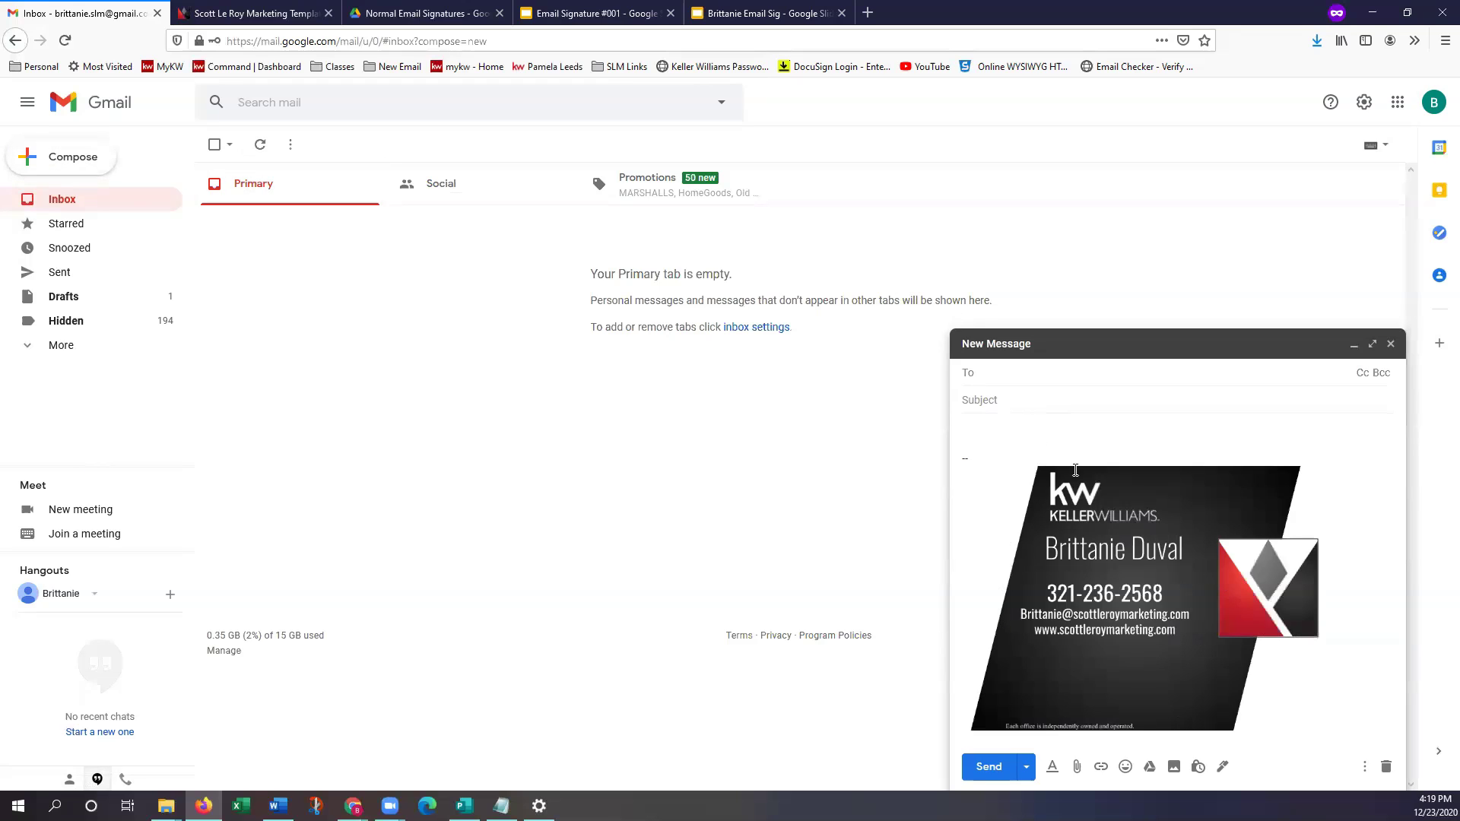